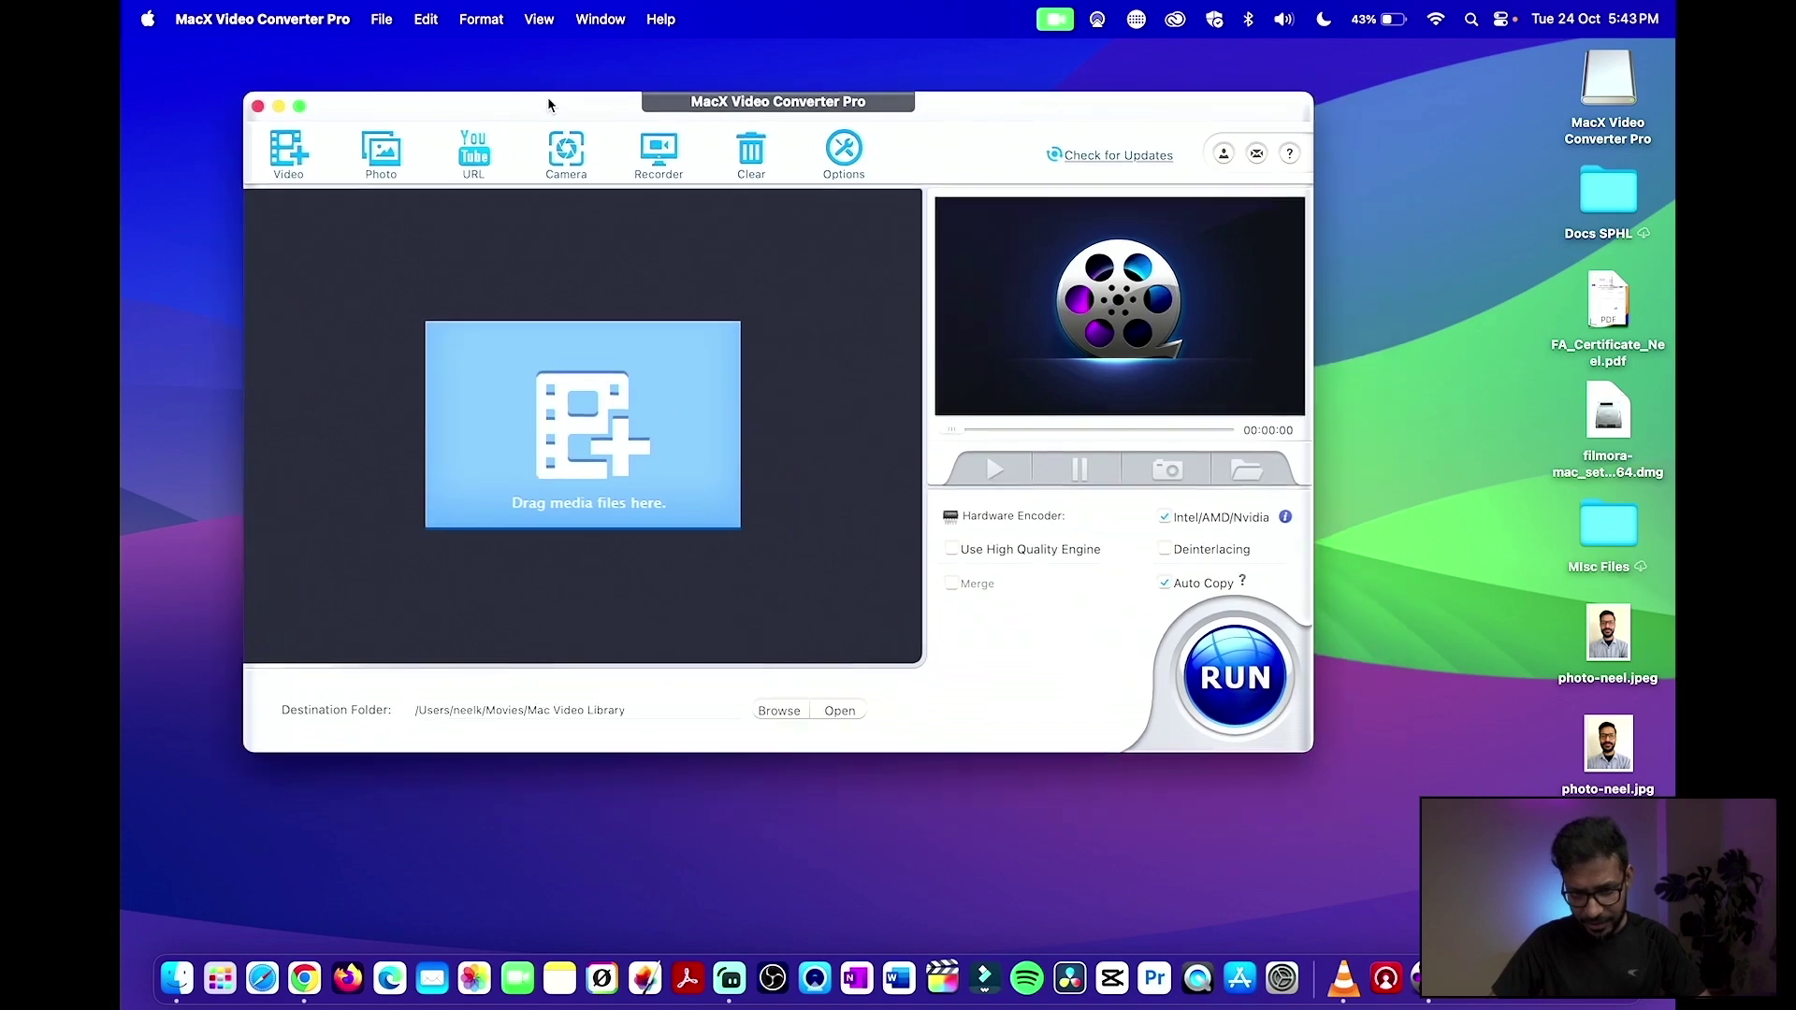
left_click_drag(616, 70, 724, 76)
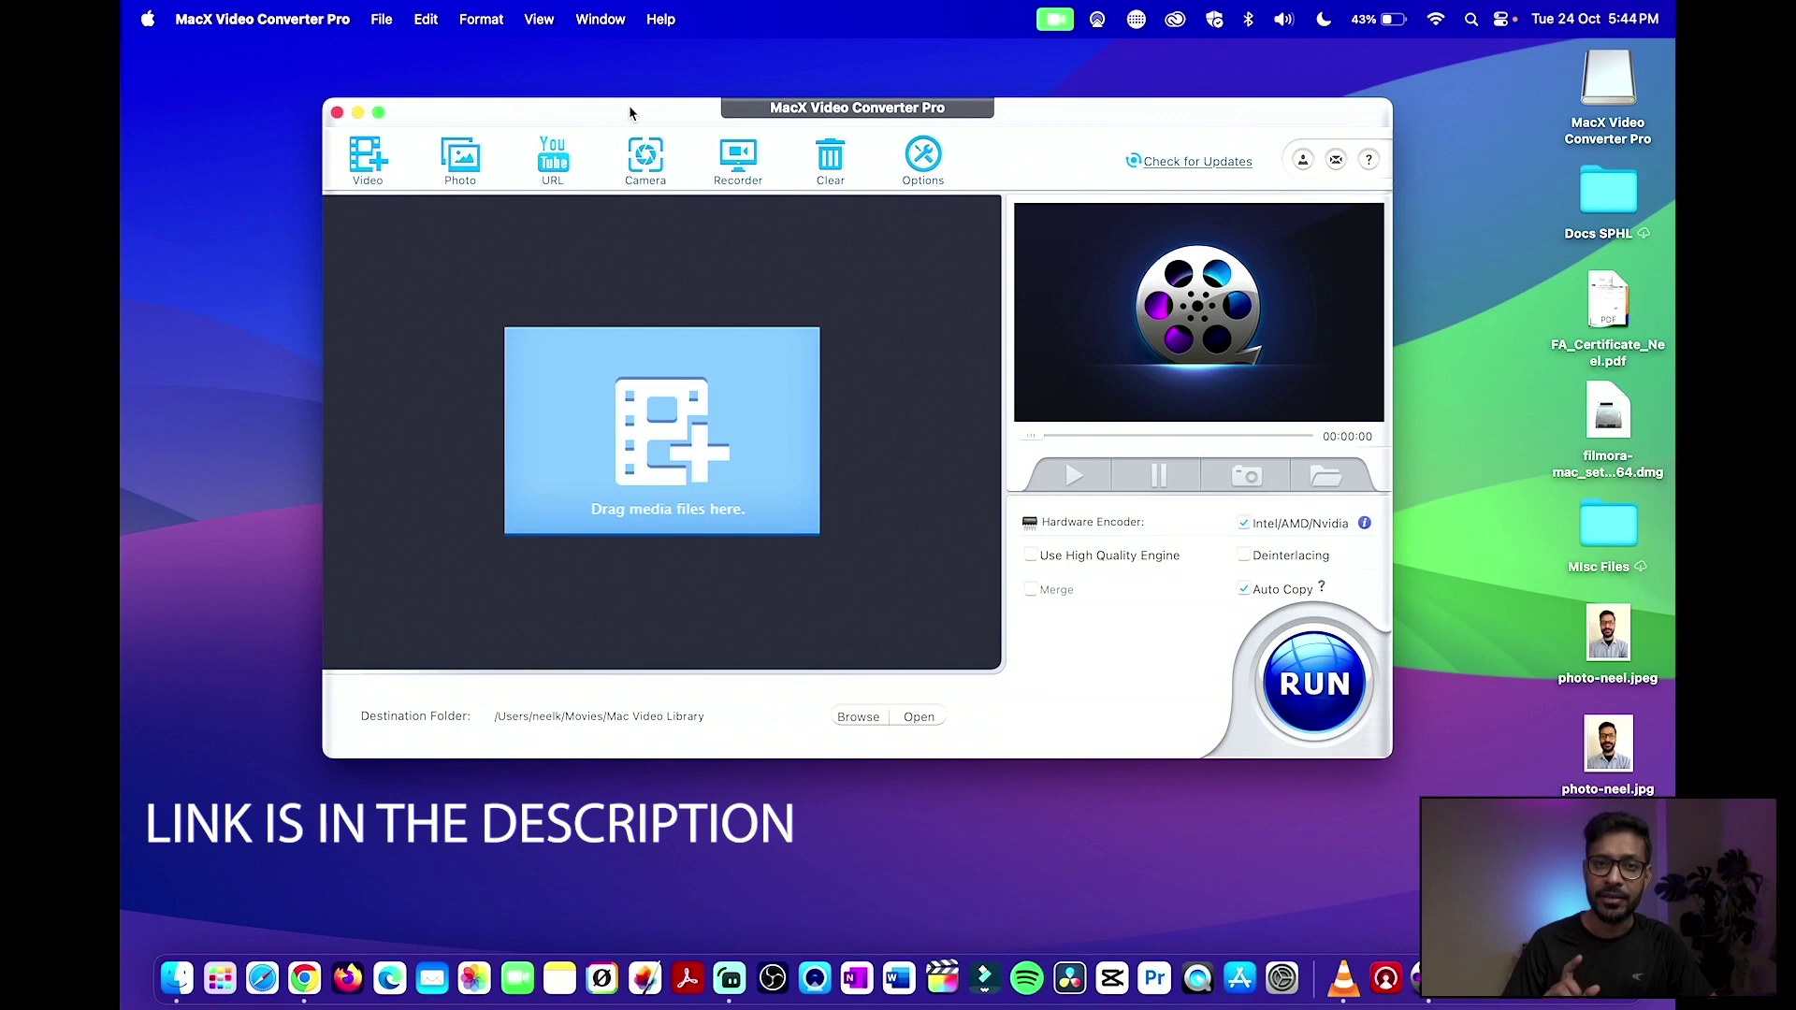
left_click(367, 159)
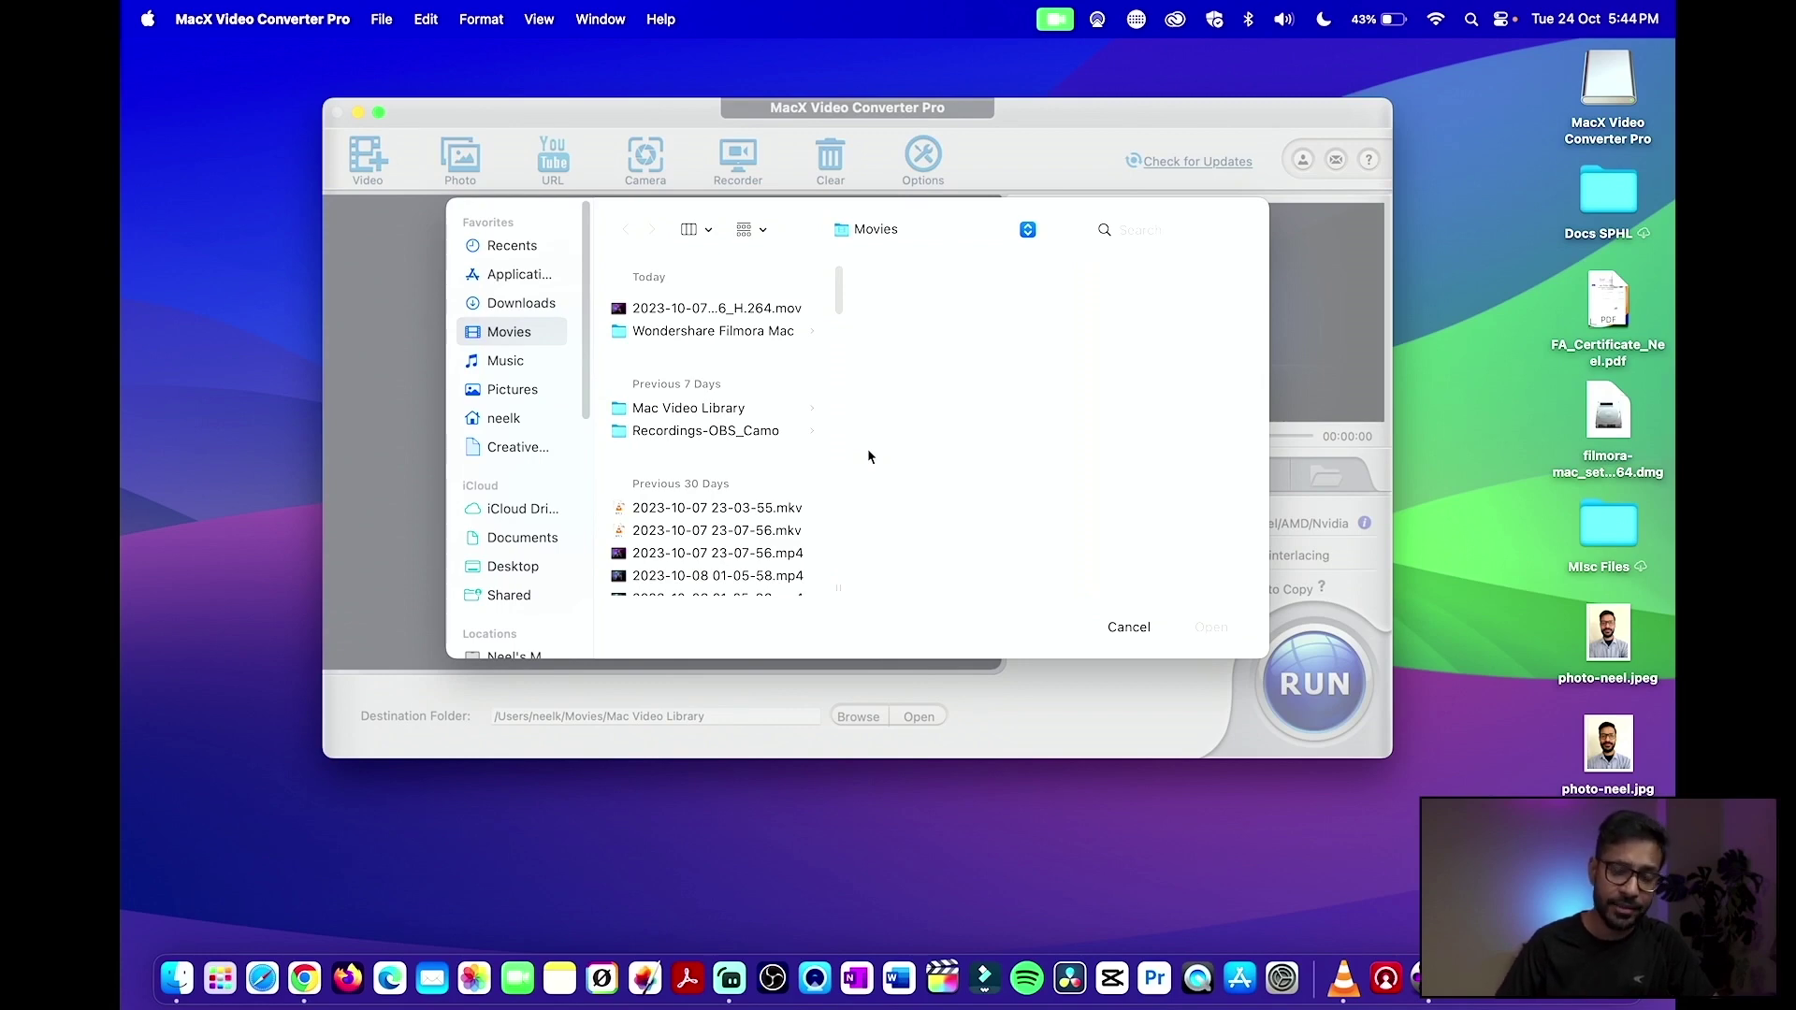
key("Down")
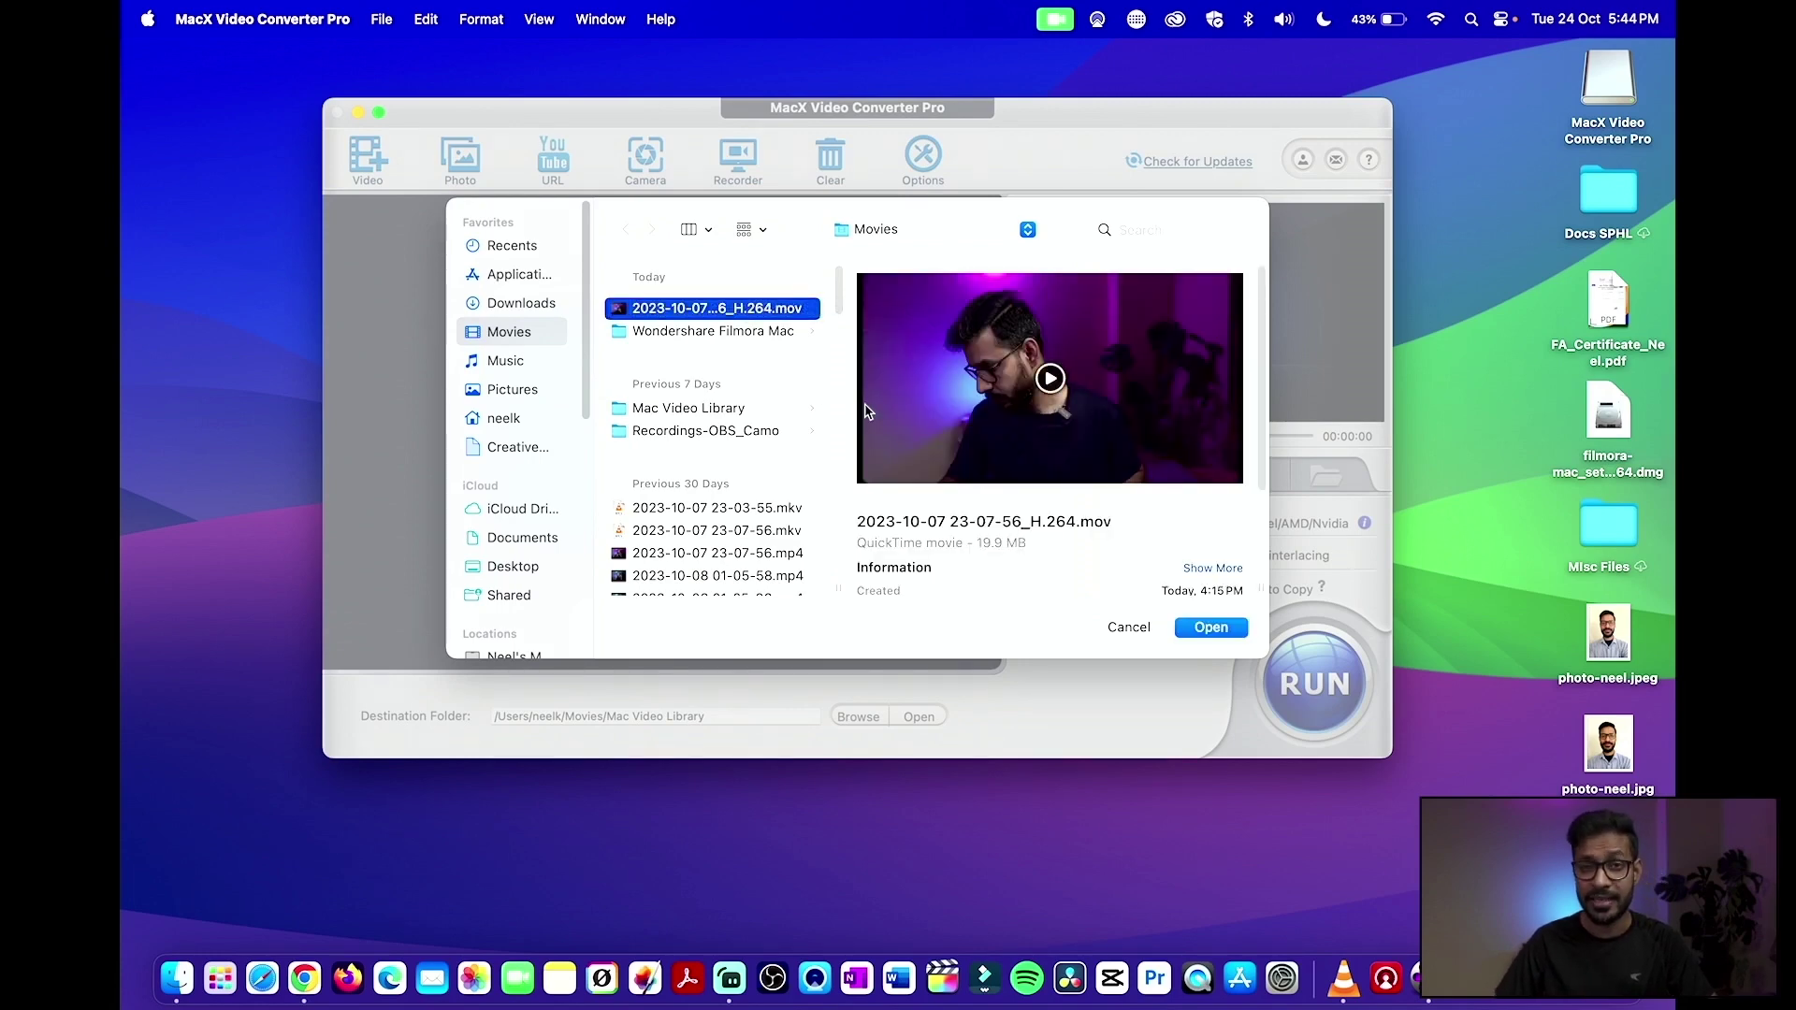
left_click(1224, 629)
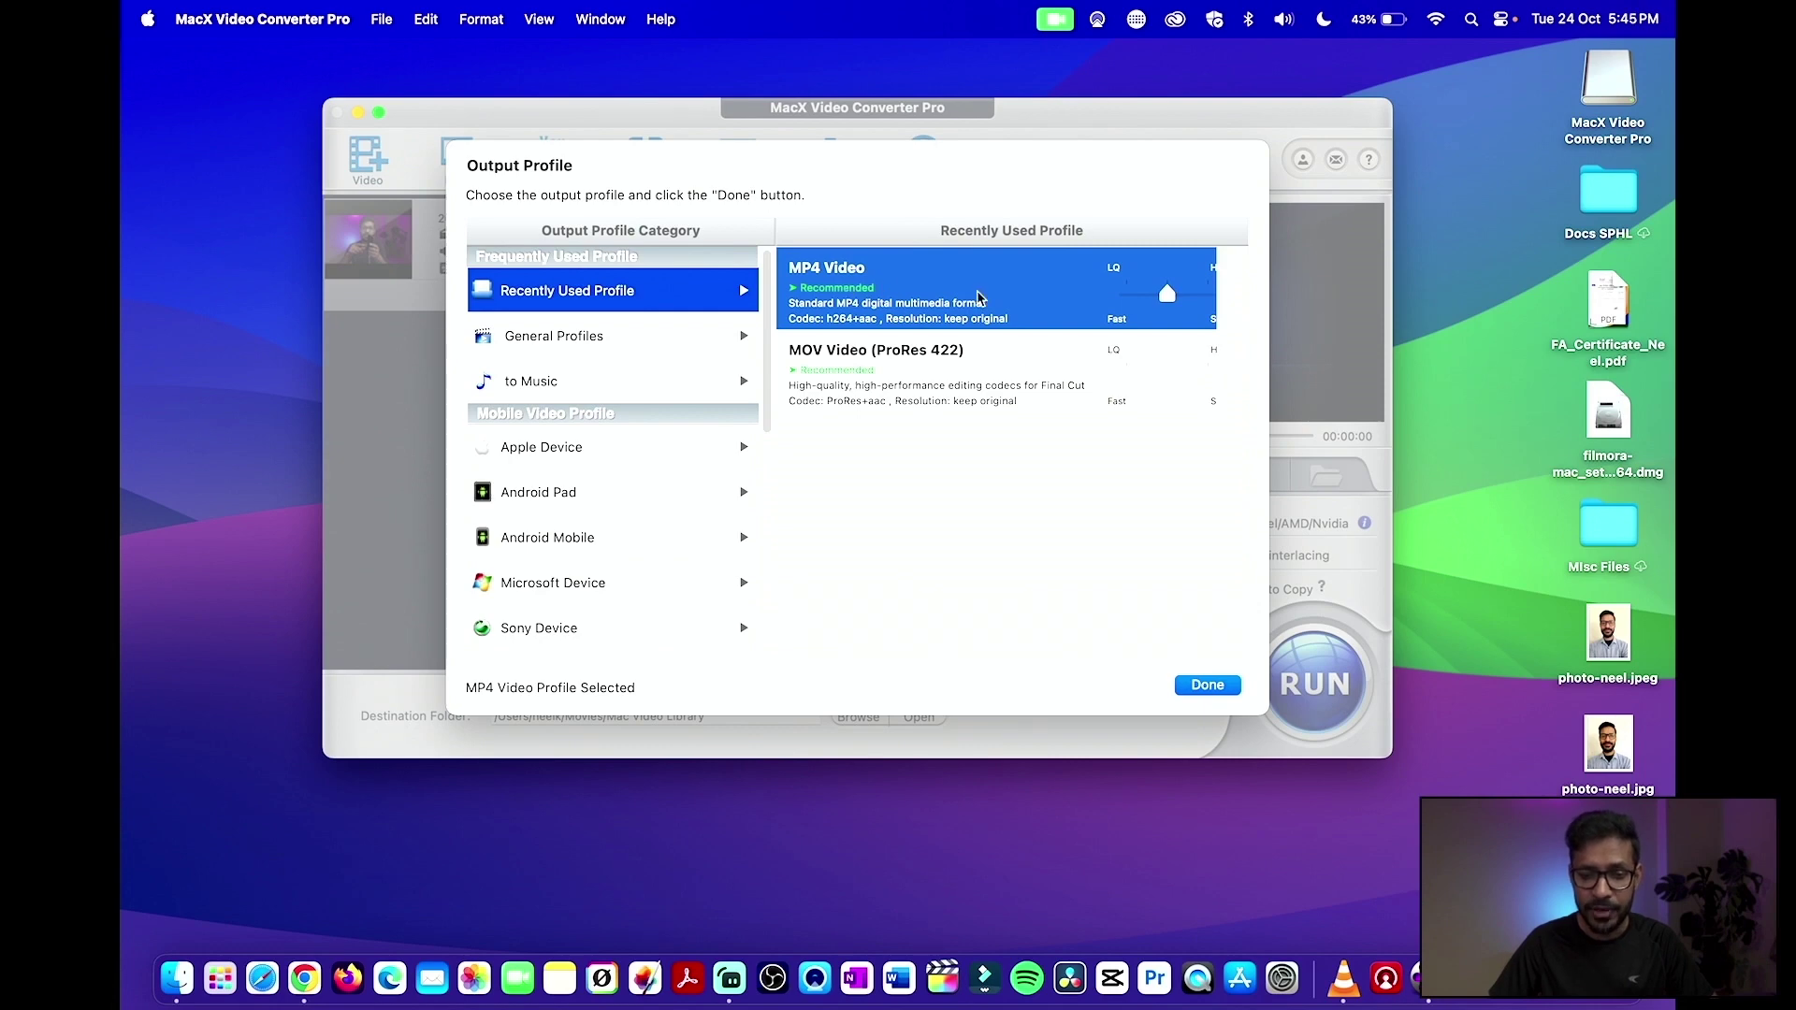
Step: Compare MOV Video (ProRes 422) with MP4 Video and settle on MP4 Video
left_click(871, 374)
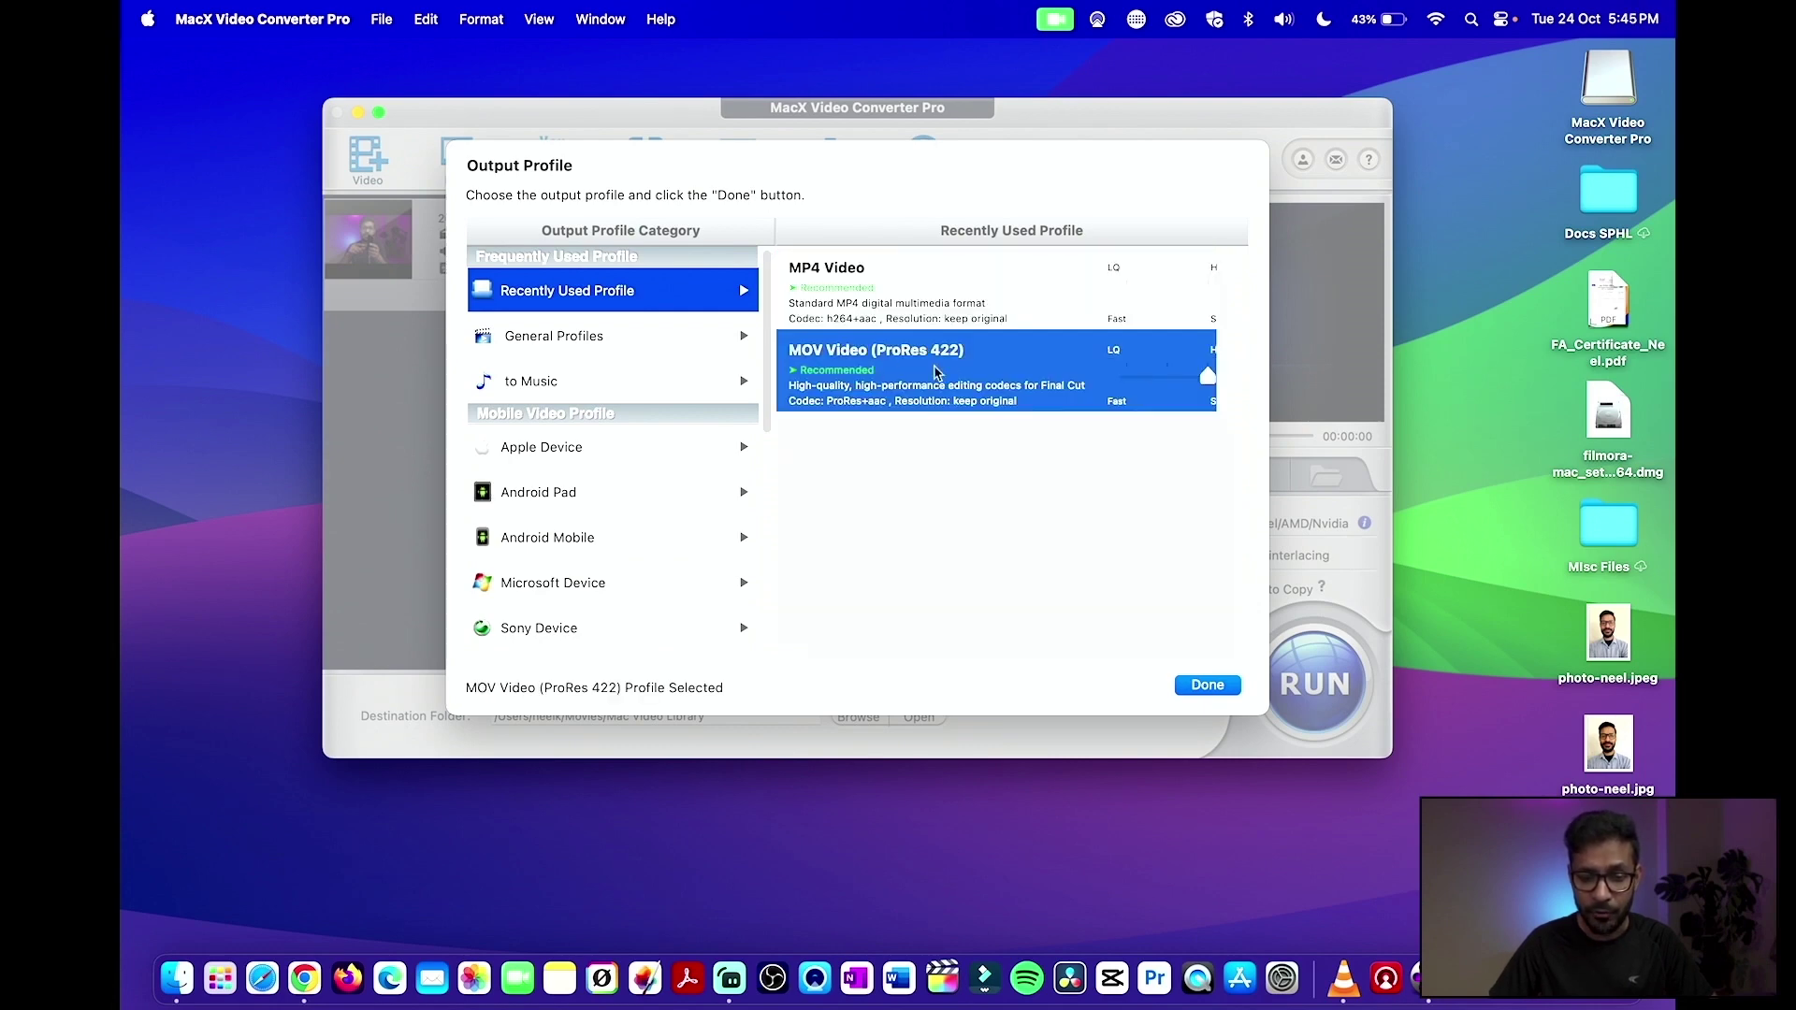
left_click(906, 283)
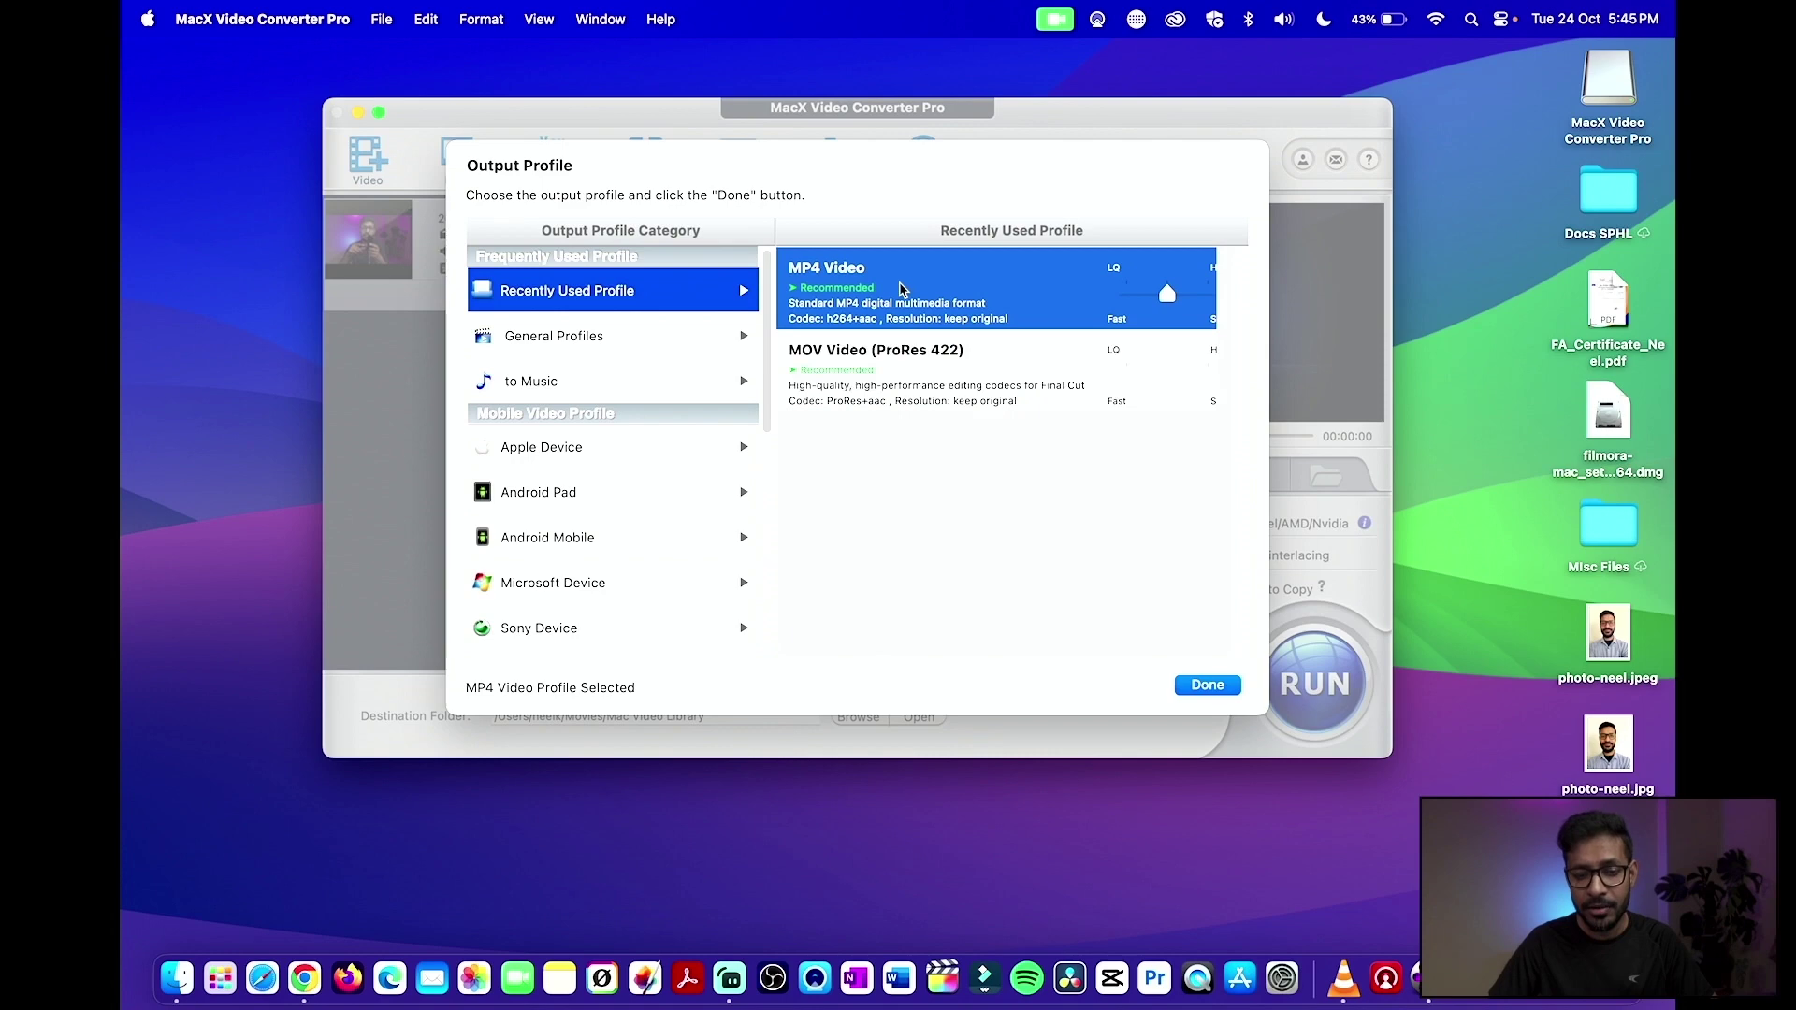
left_click(918, 372)
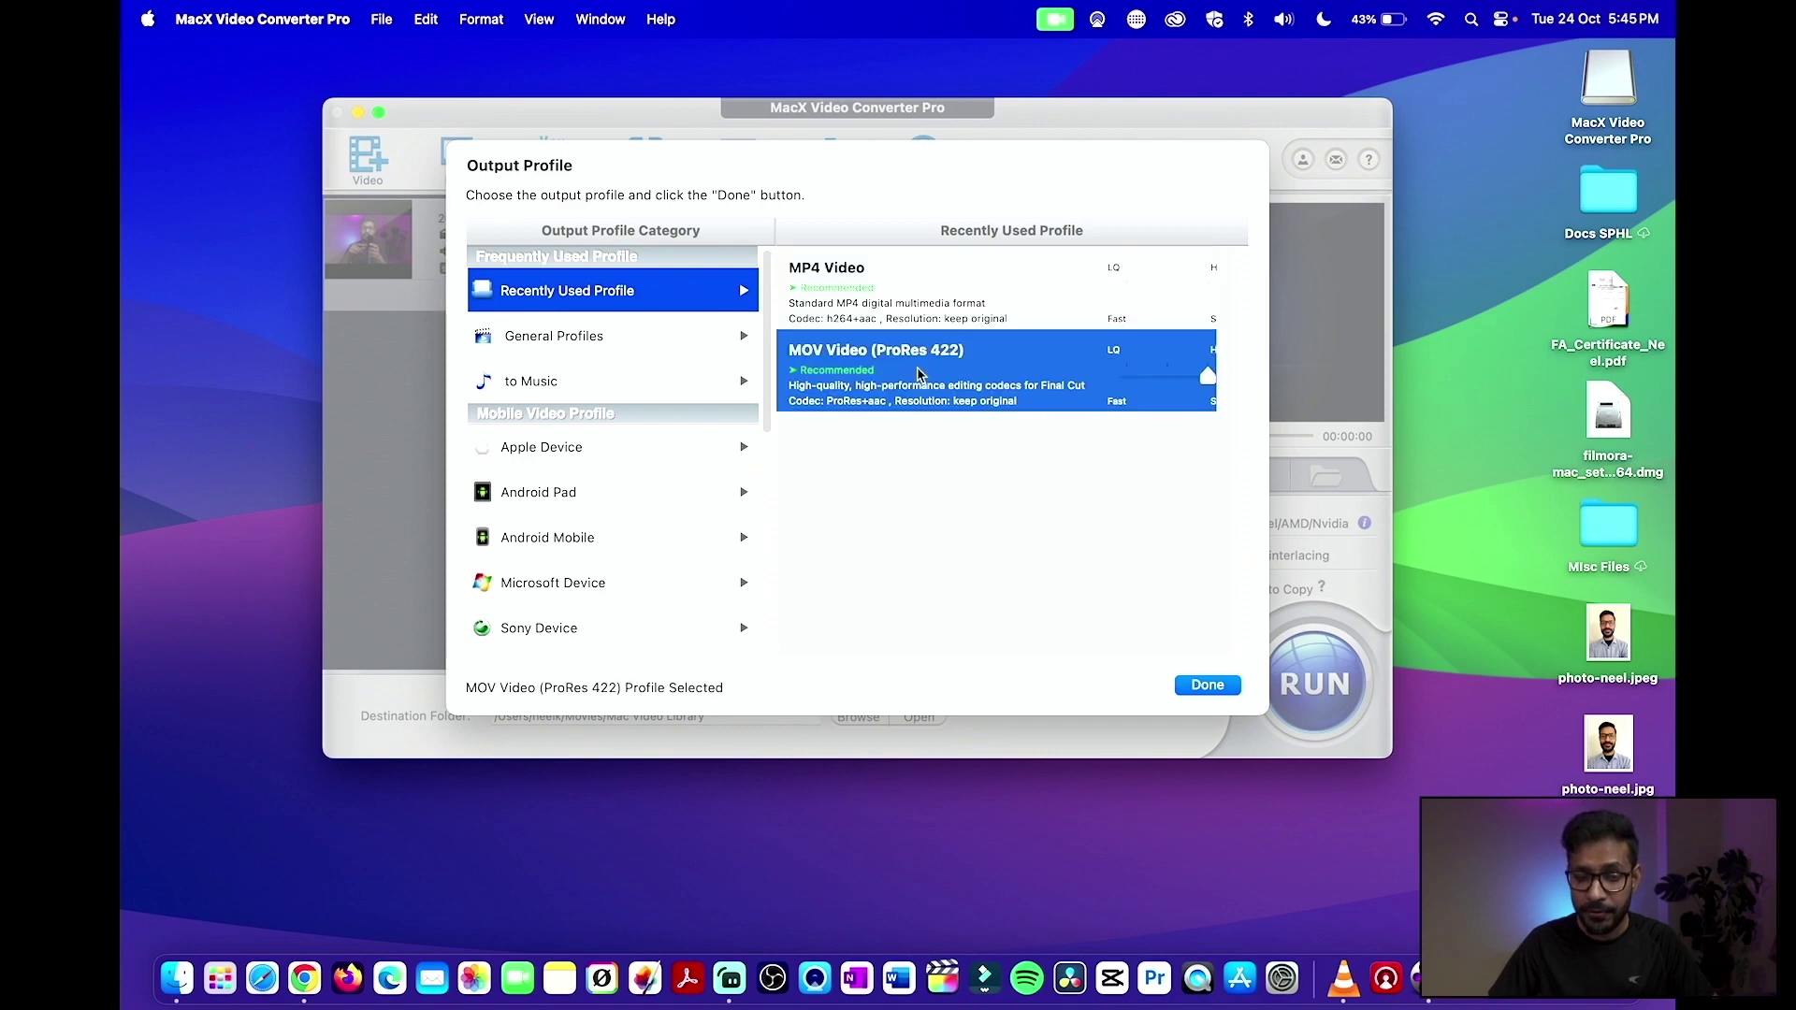
left_click(884, 307)
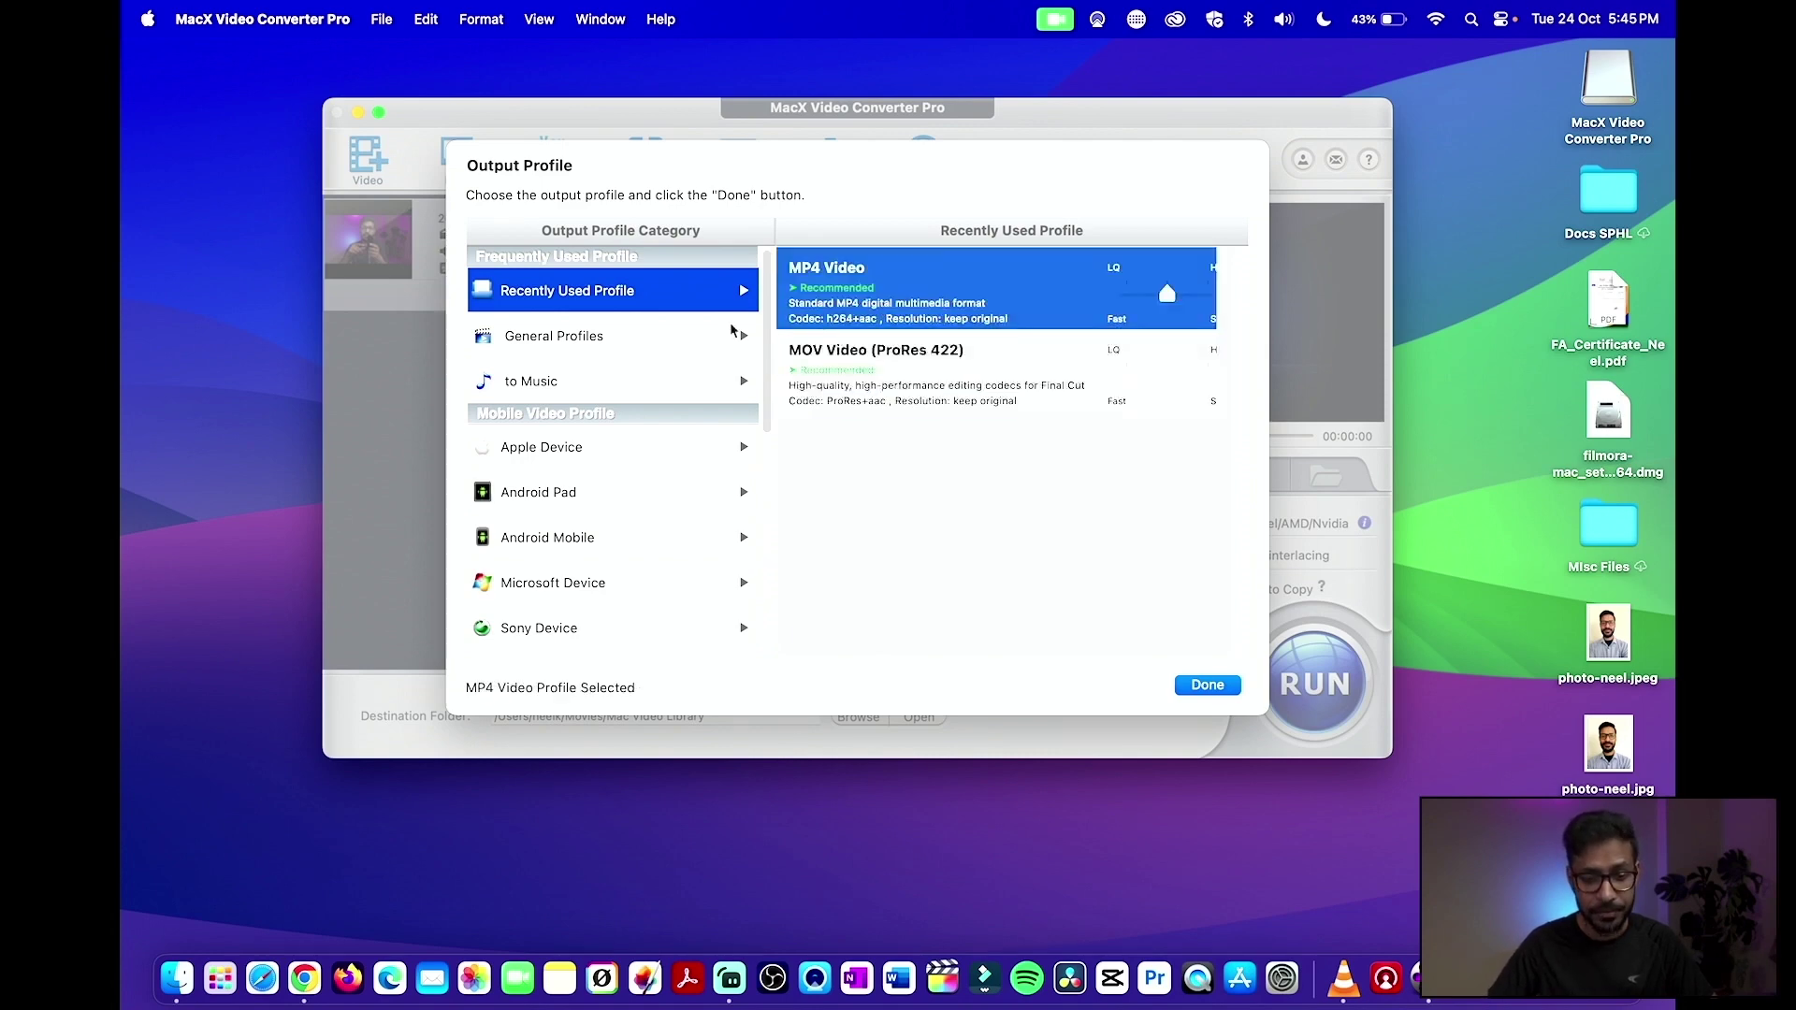
Step: Browse the General Profiles list of output formats
left_click(590, 343)
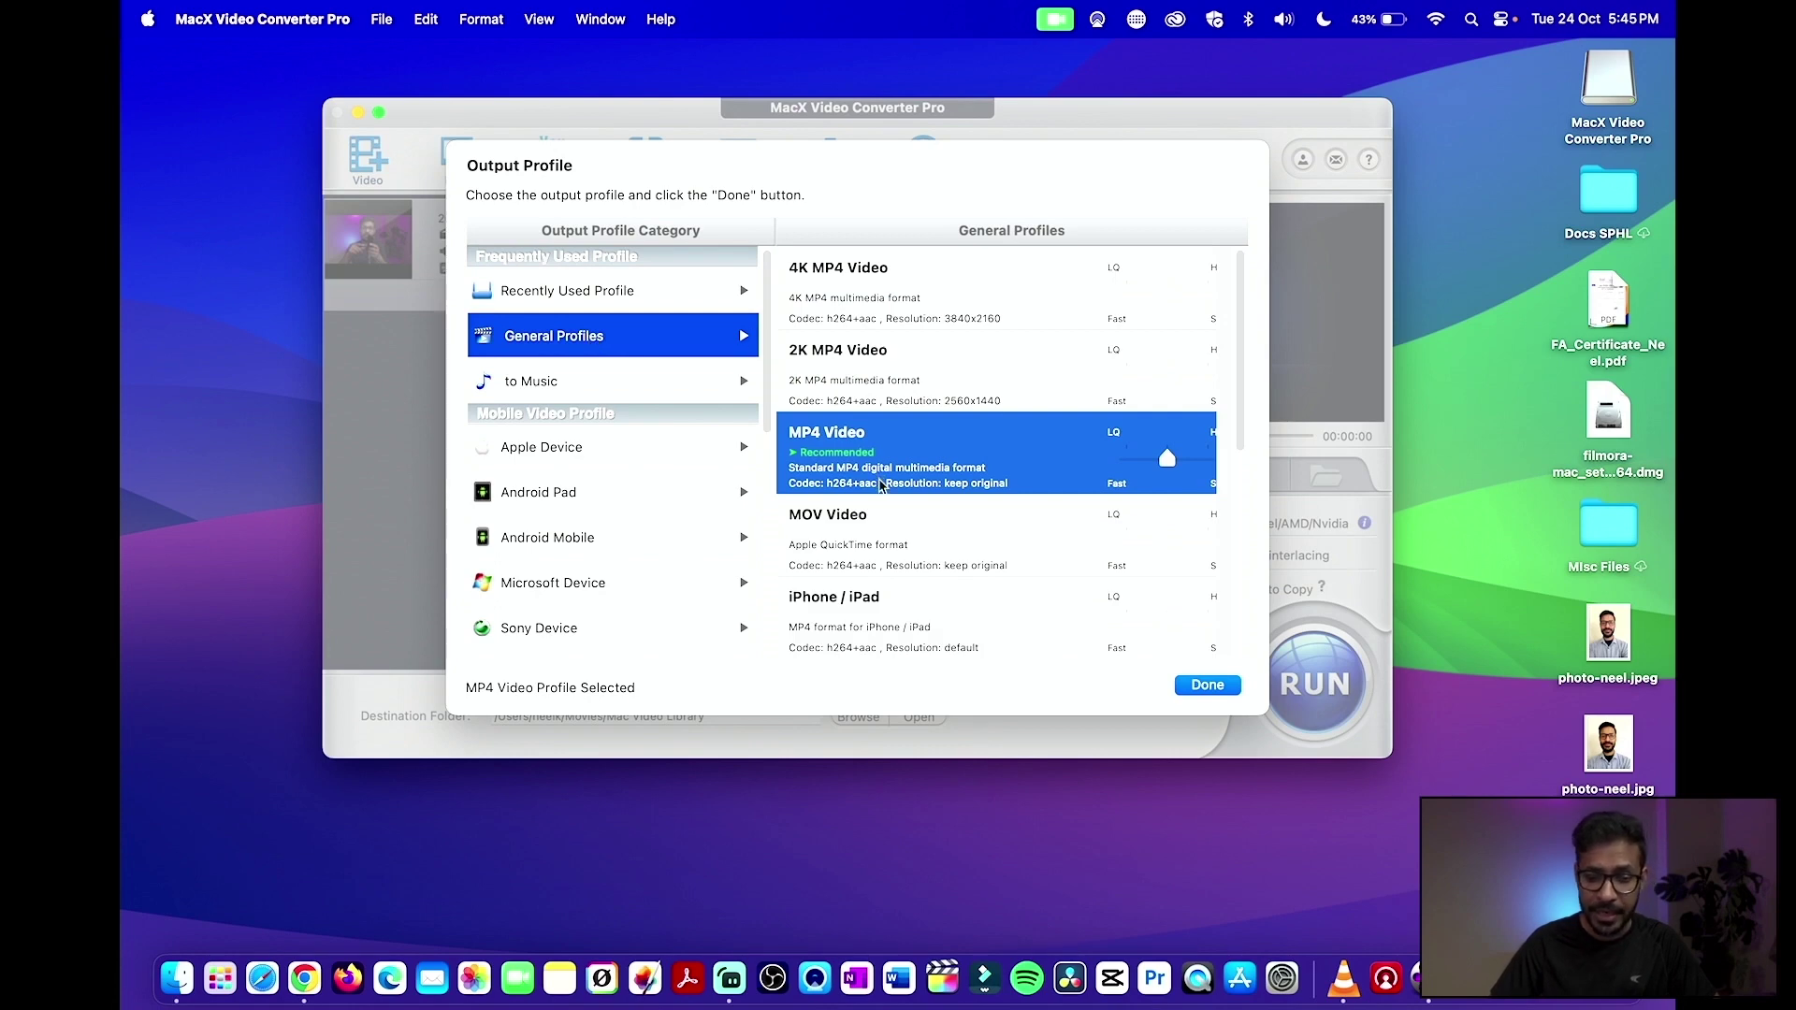
scroll(879, 485, "down", 5)
scroll(880, 484, "down", 4)
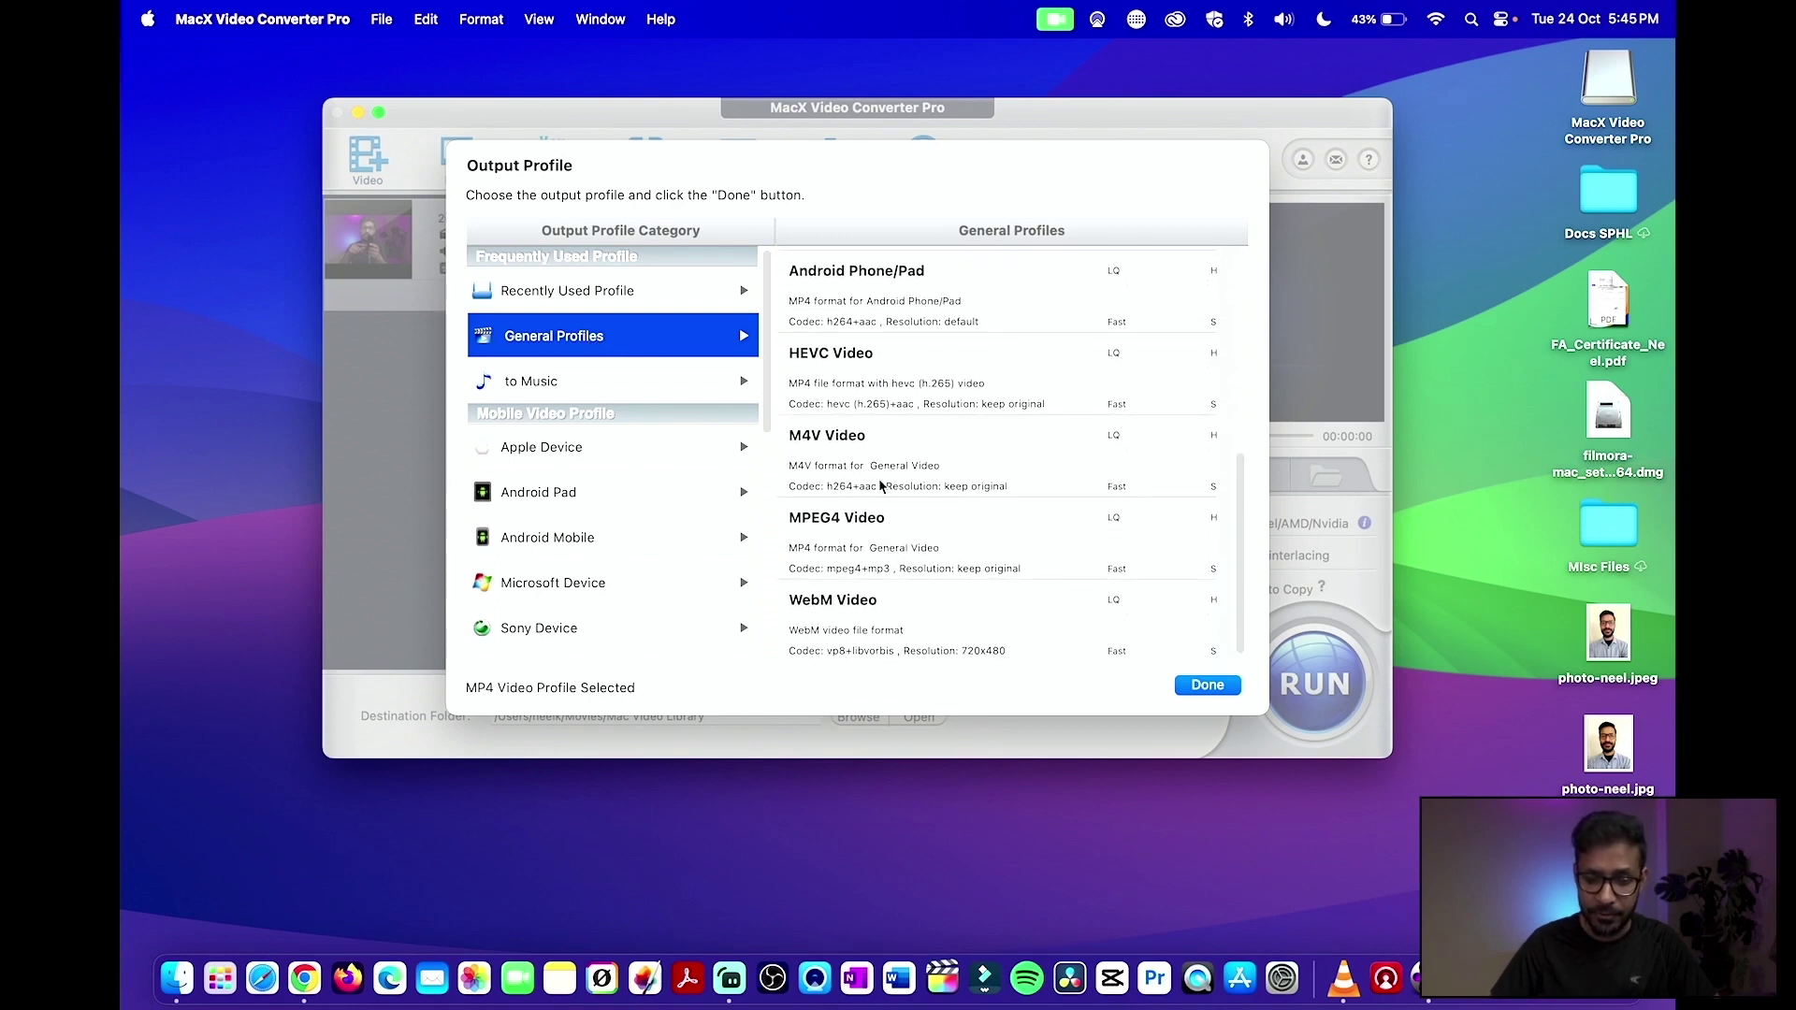
scroll(879, 485, "up", 1)
scroll(880, 485, "up", 5)
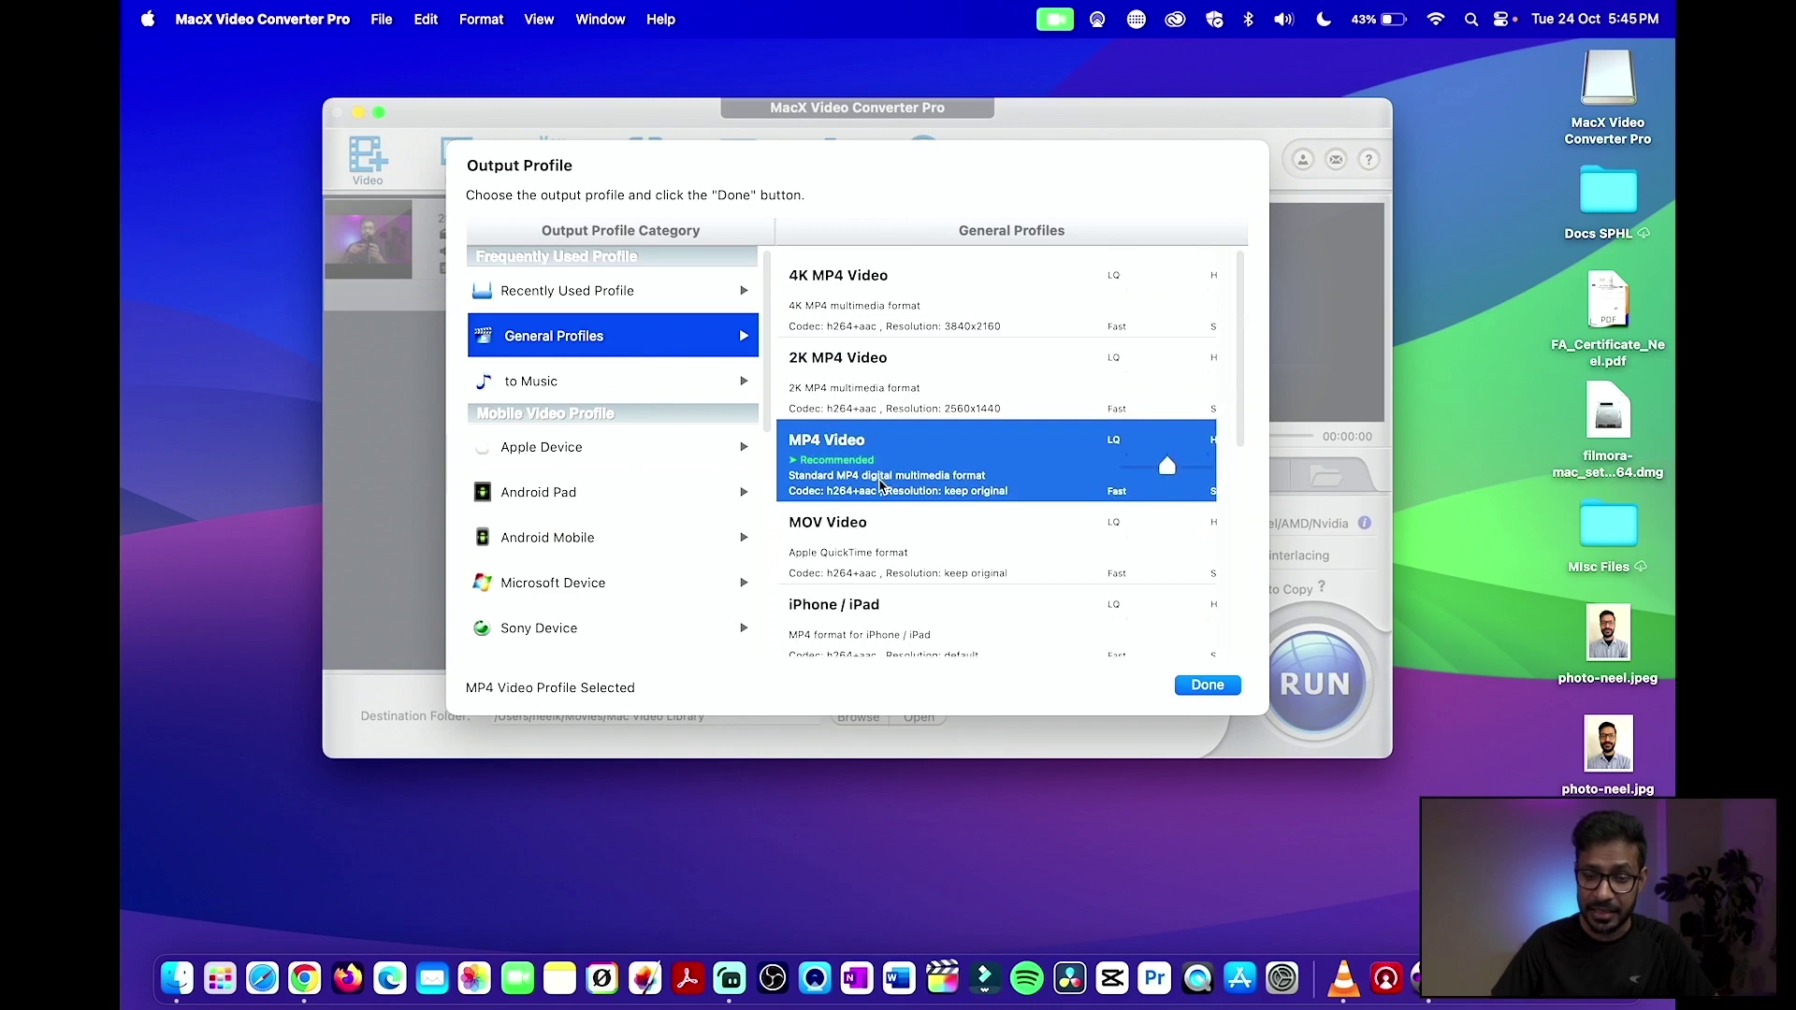
scroll(880, 485, "down", 4)
scroll(879, 485, "down", 2)
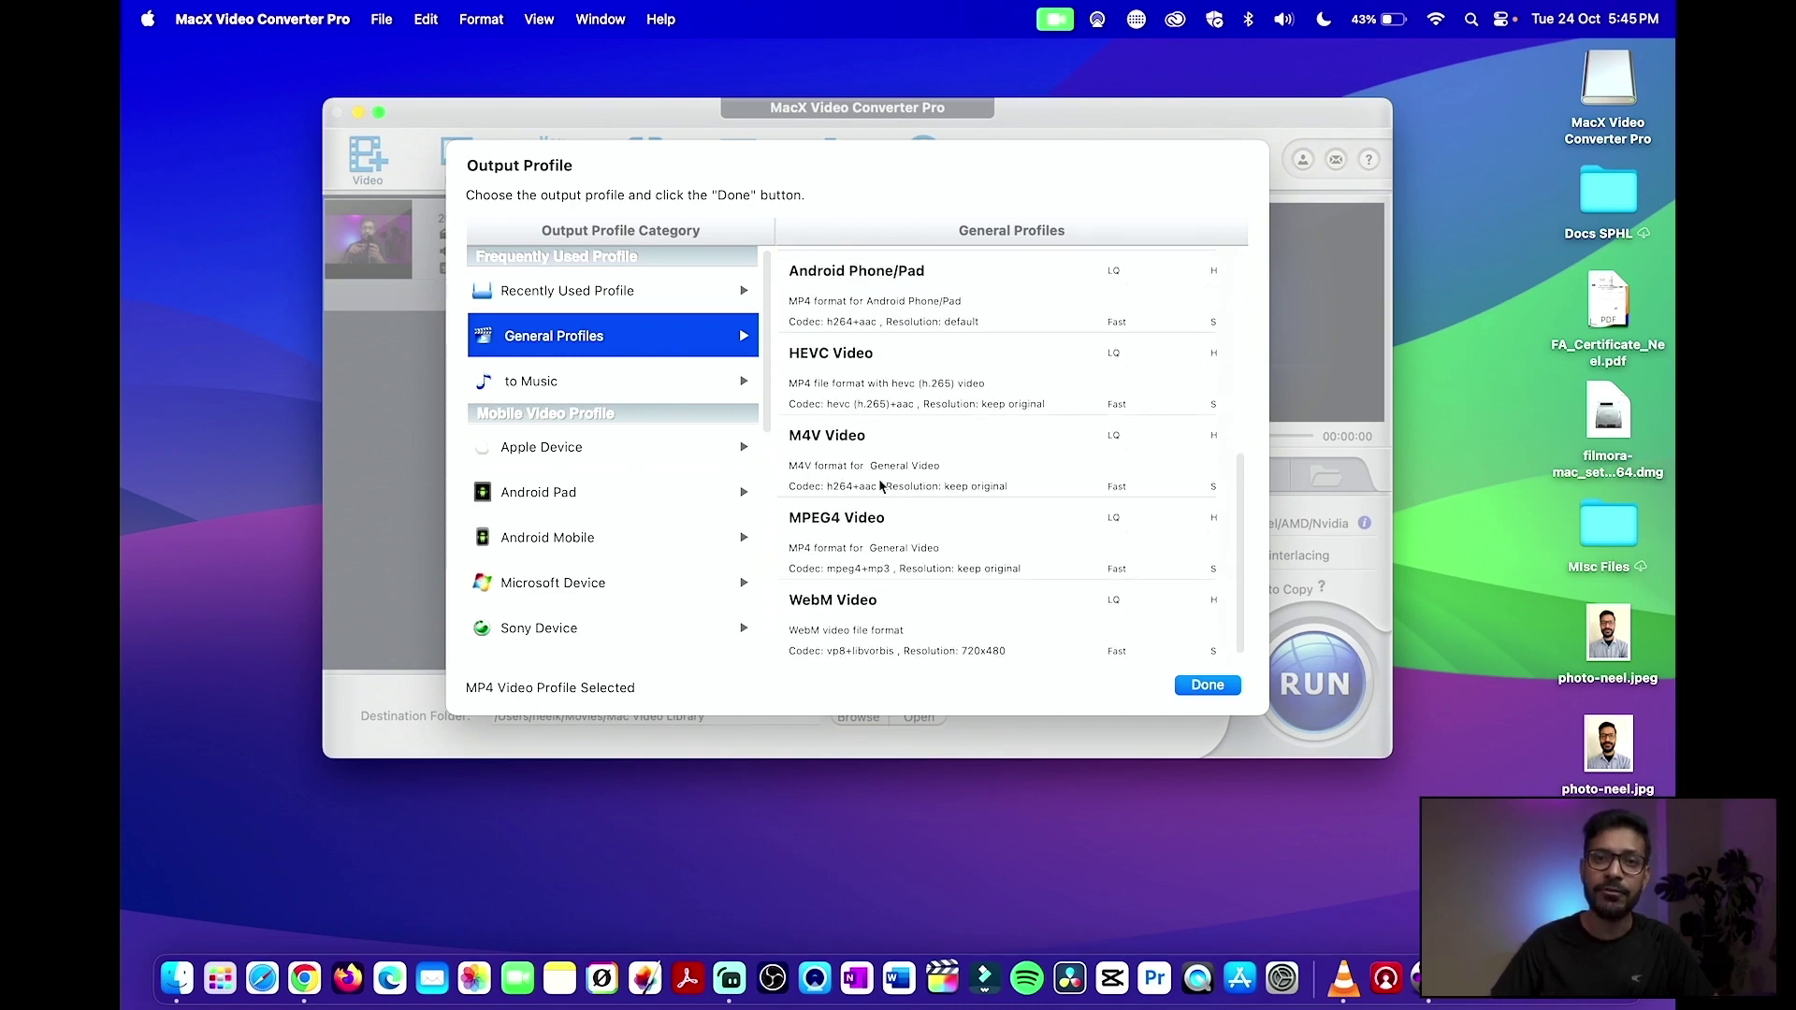
scroll(879, 484, "up", 5)
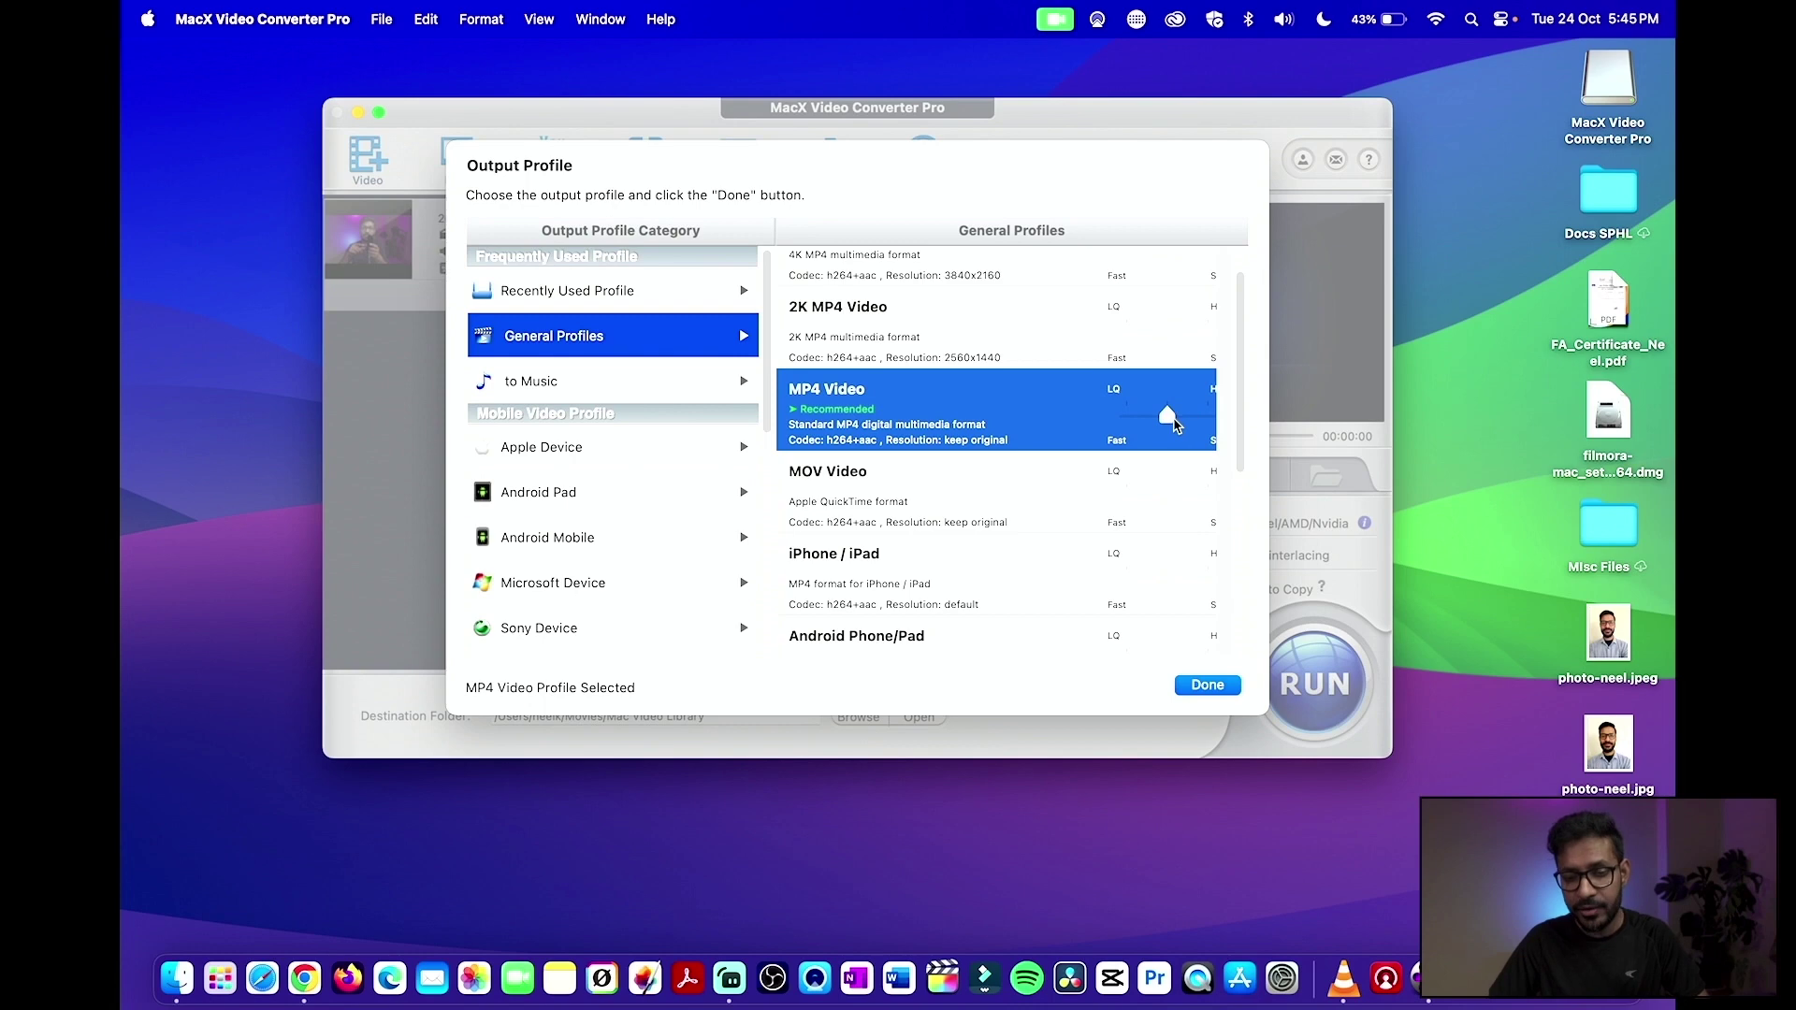
Step: Lower the MP4 Video quality slider slightly and confirm MP4 Video as the output profile
mouse_move(1167, 416)
left_mouse_down()
mouse_move(1116, 423)
mouse_move(1210, 429)
mouse_move(1173, 424)
left_mouse_up()
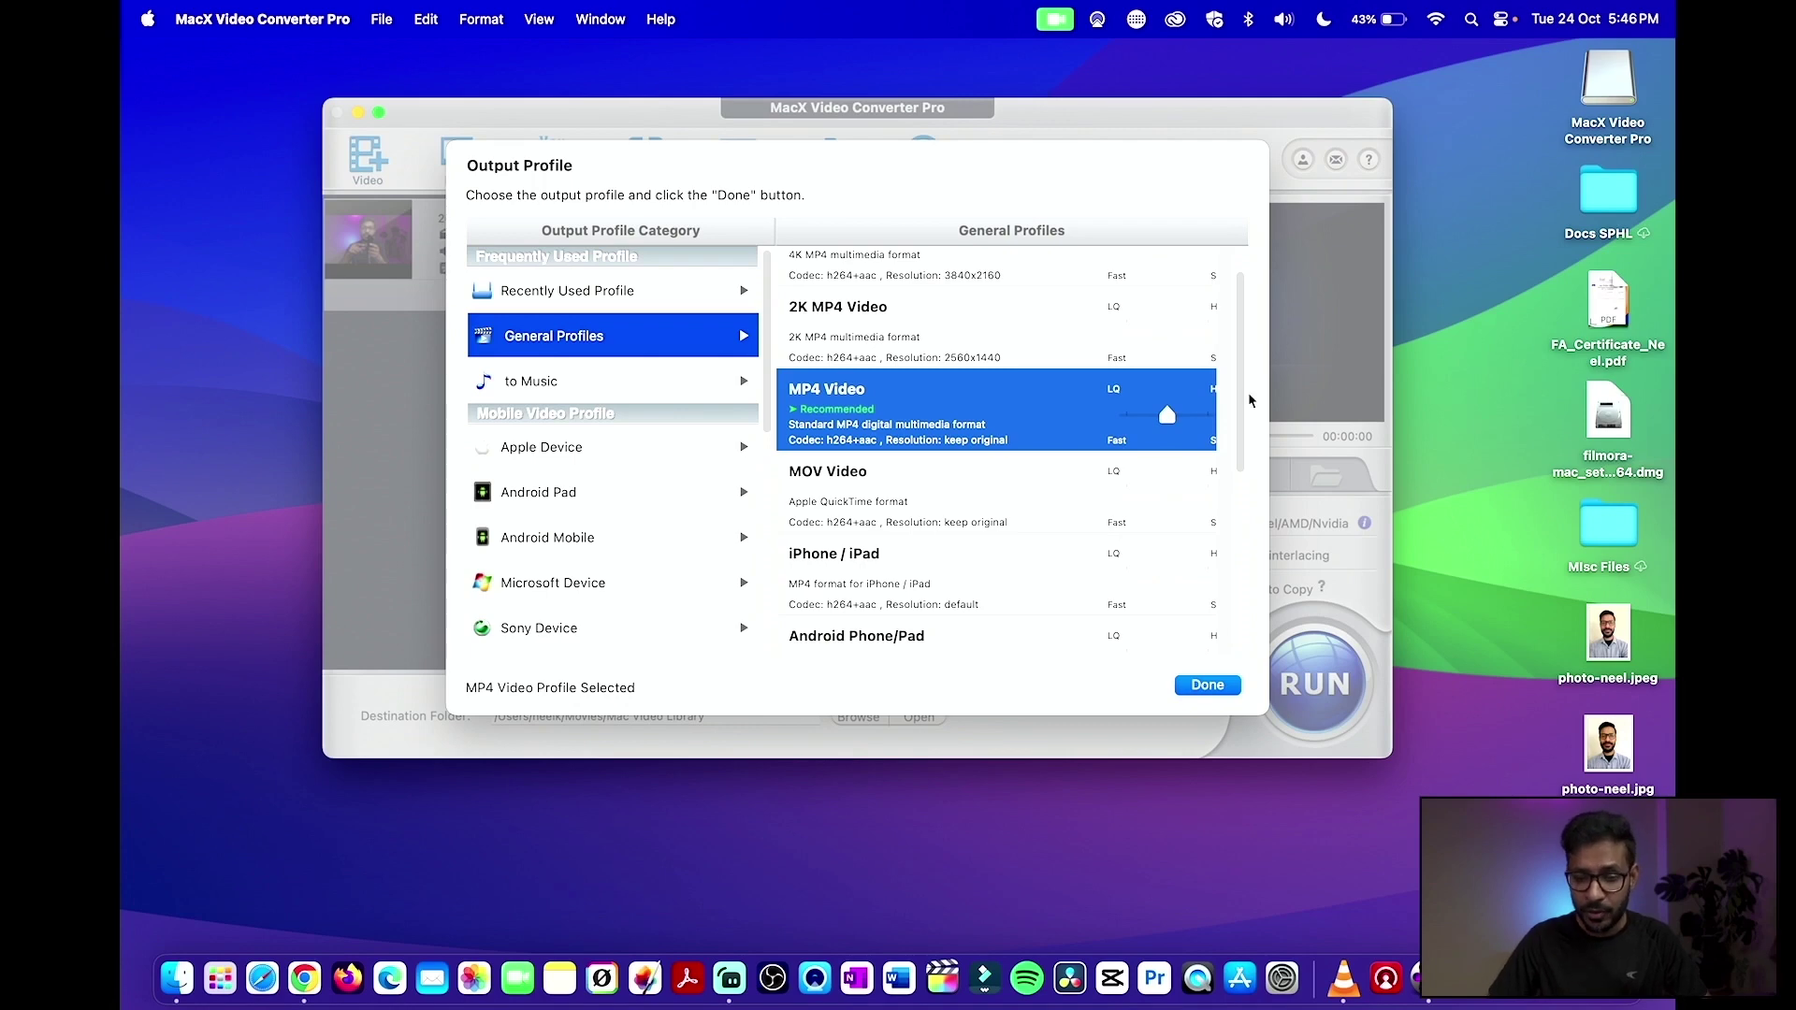
scroll(1235, 403, "up", 1)
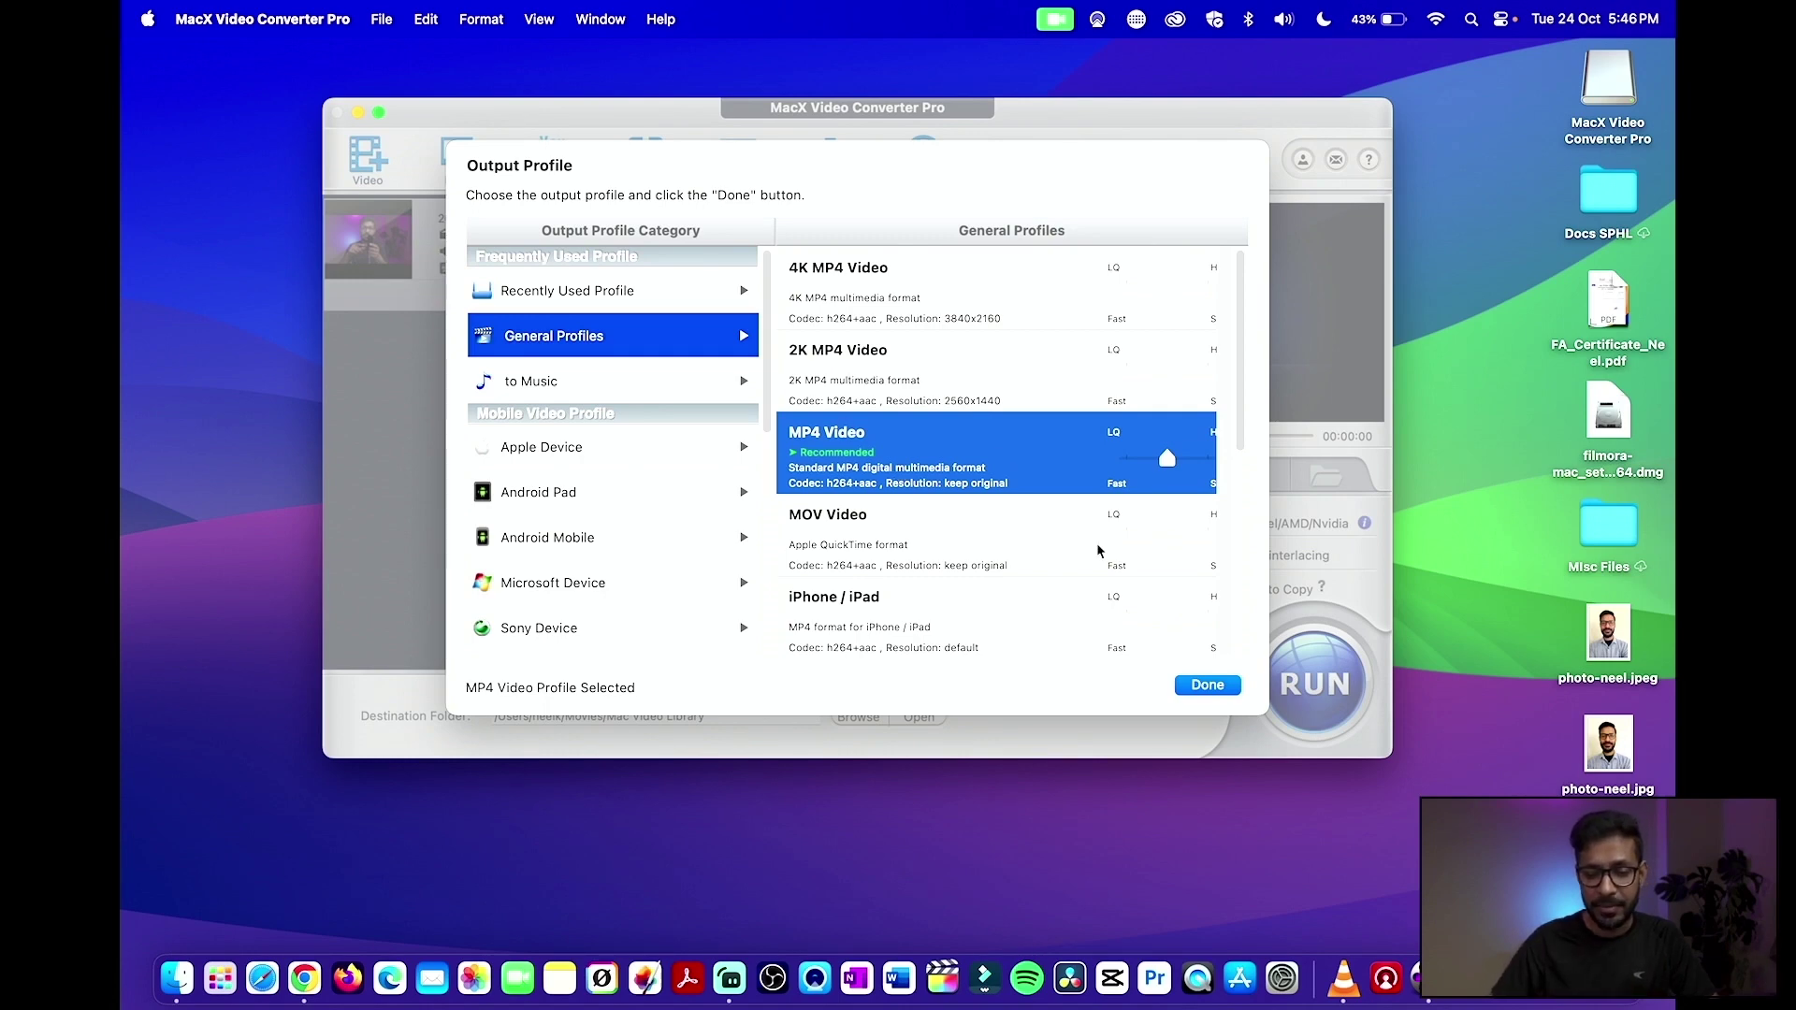
left_click(1219, 685)
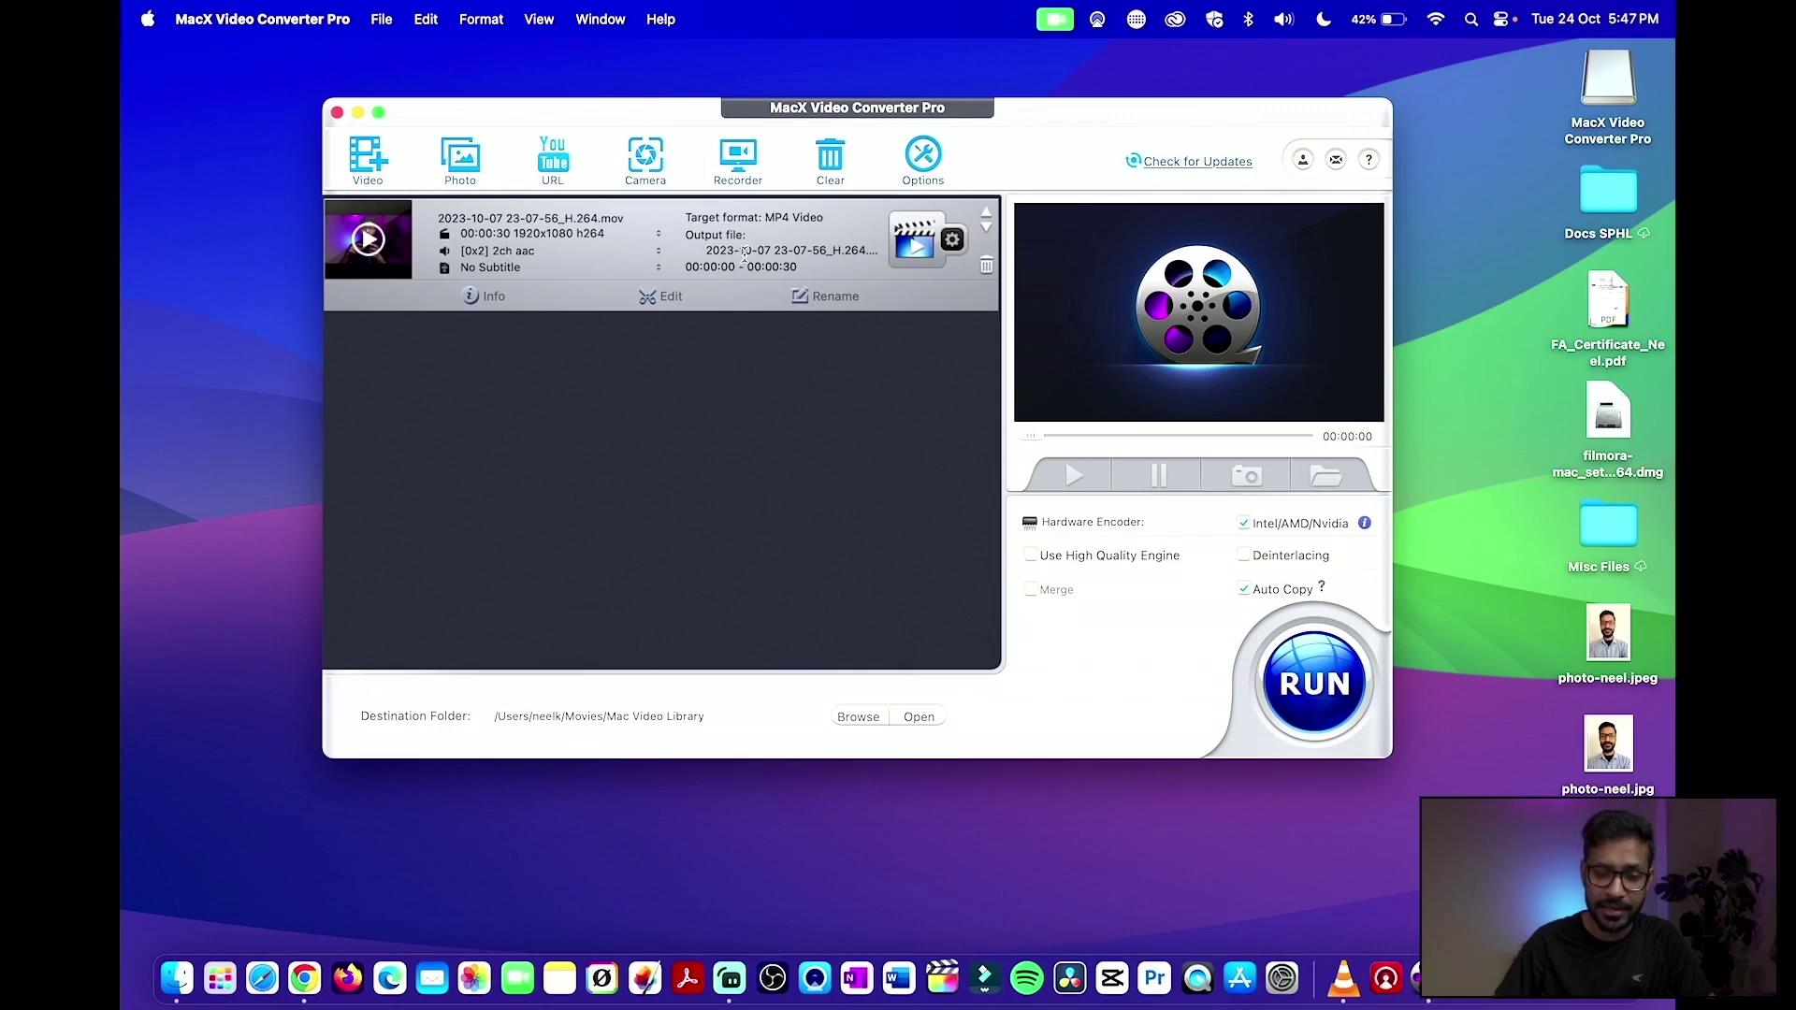
Step: Rename the output file to 'converted', keeping the .mp4 extension
left_click(827, 297)
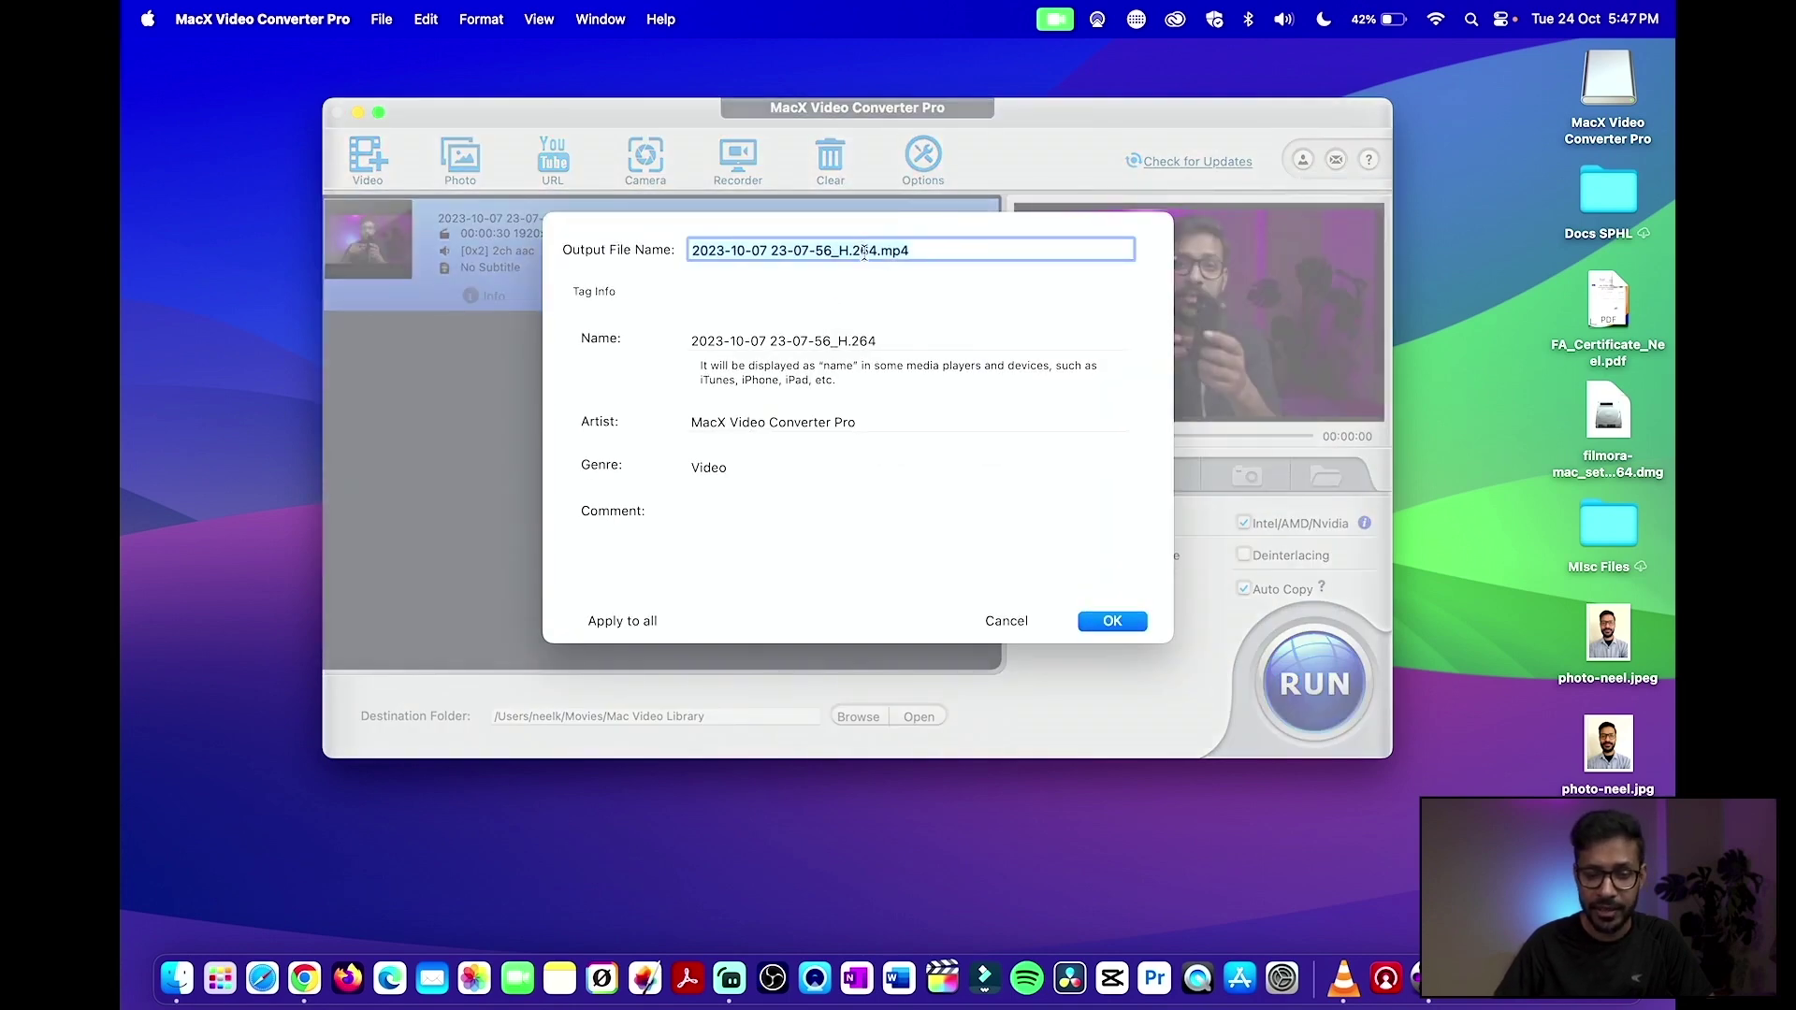
left_click(873, 250)
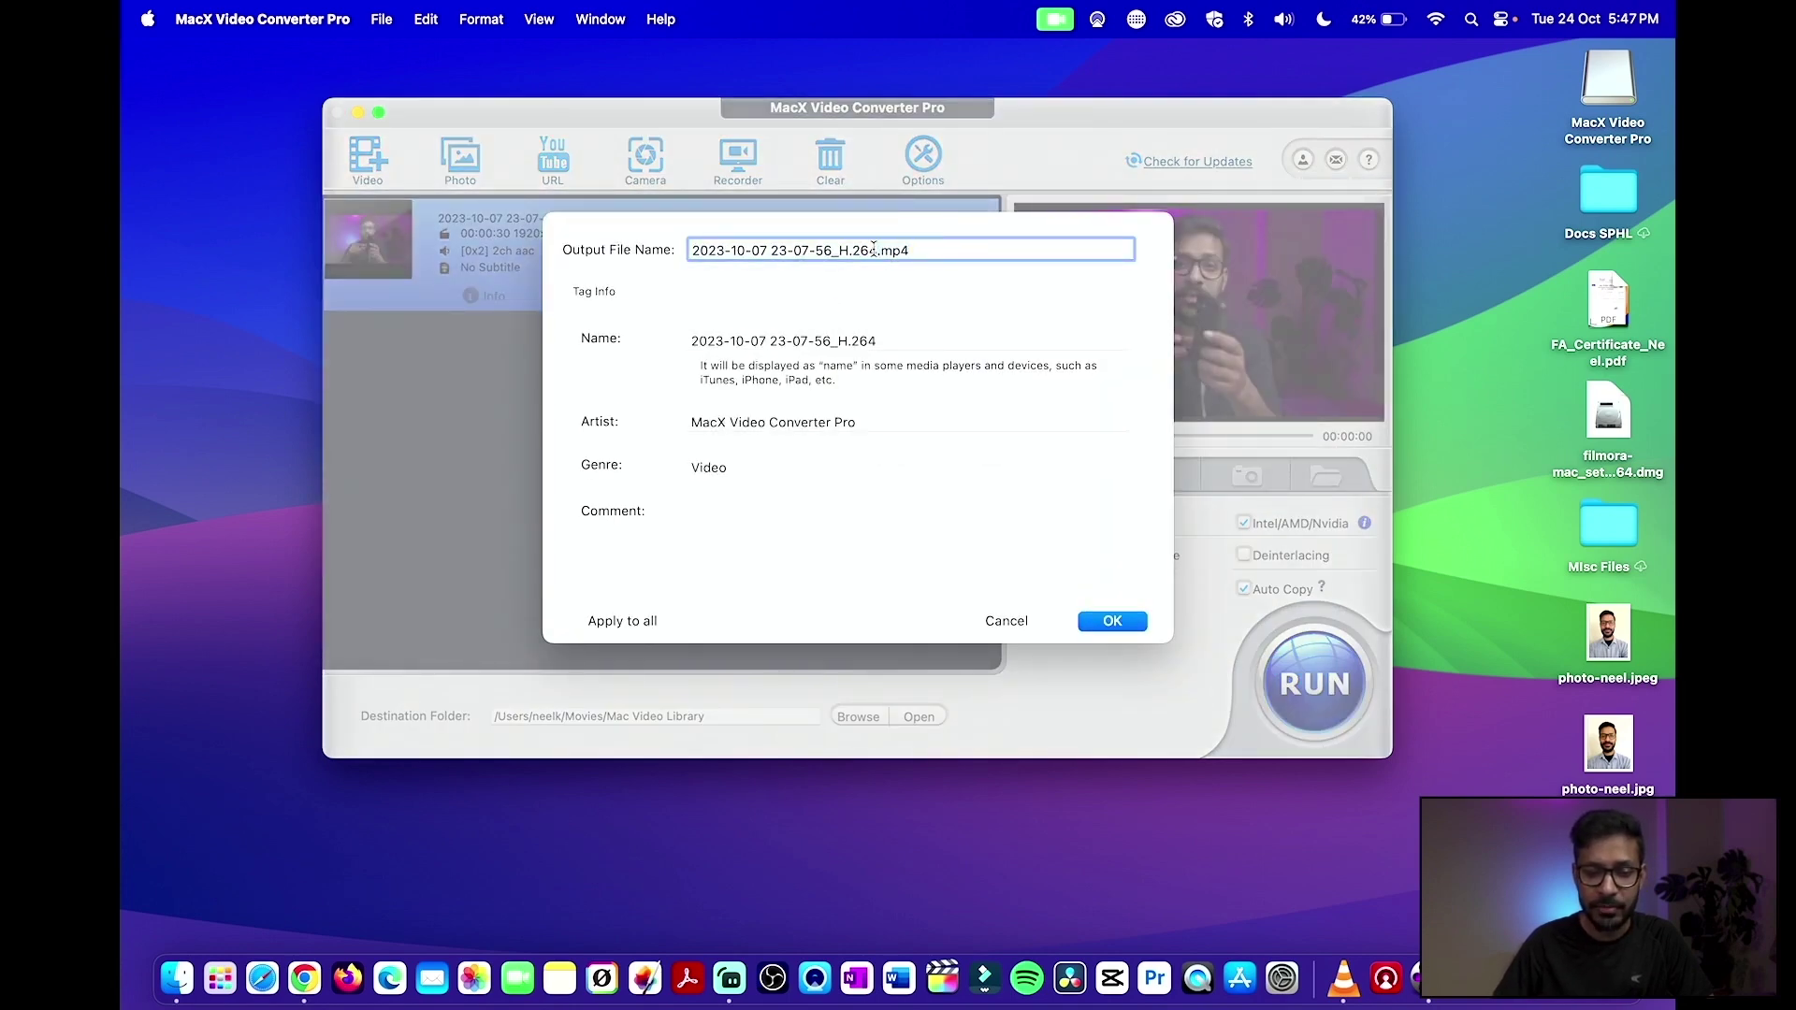
left_click_drag(873, 249, 692, 250)
type("converted")
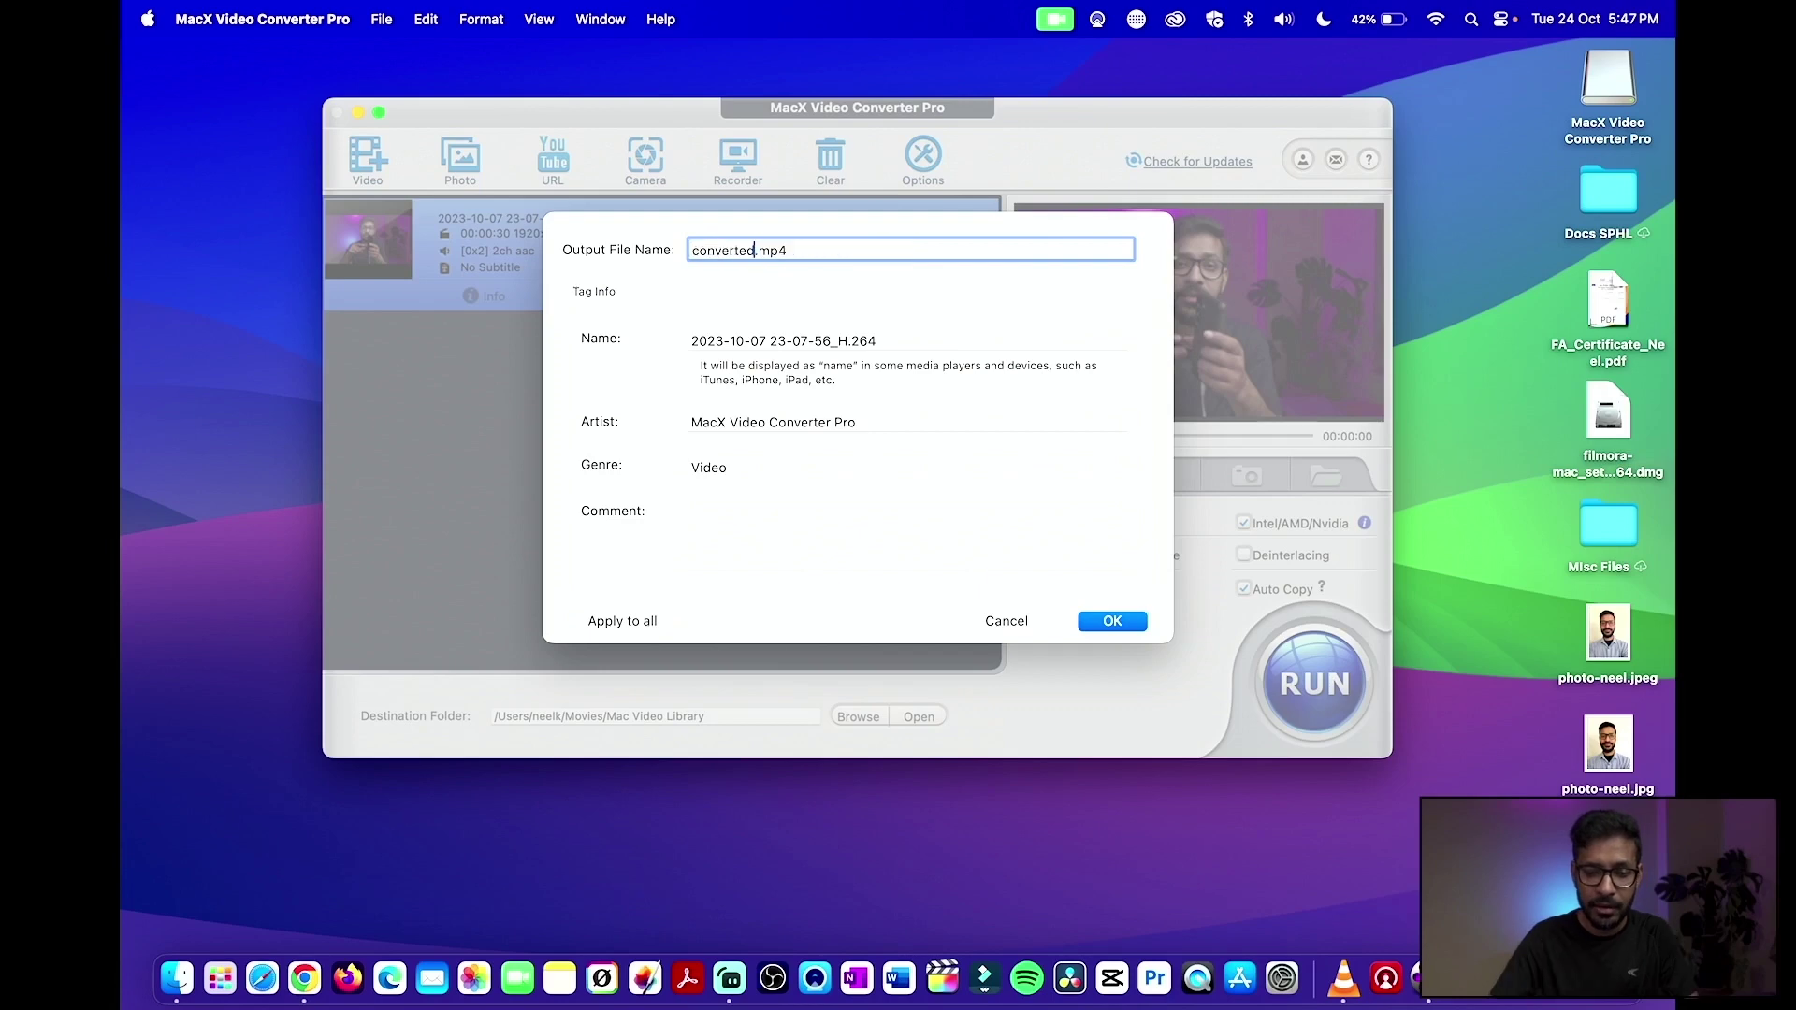
left_click(1113, 624)
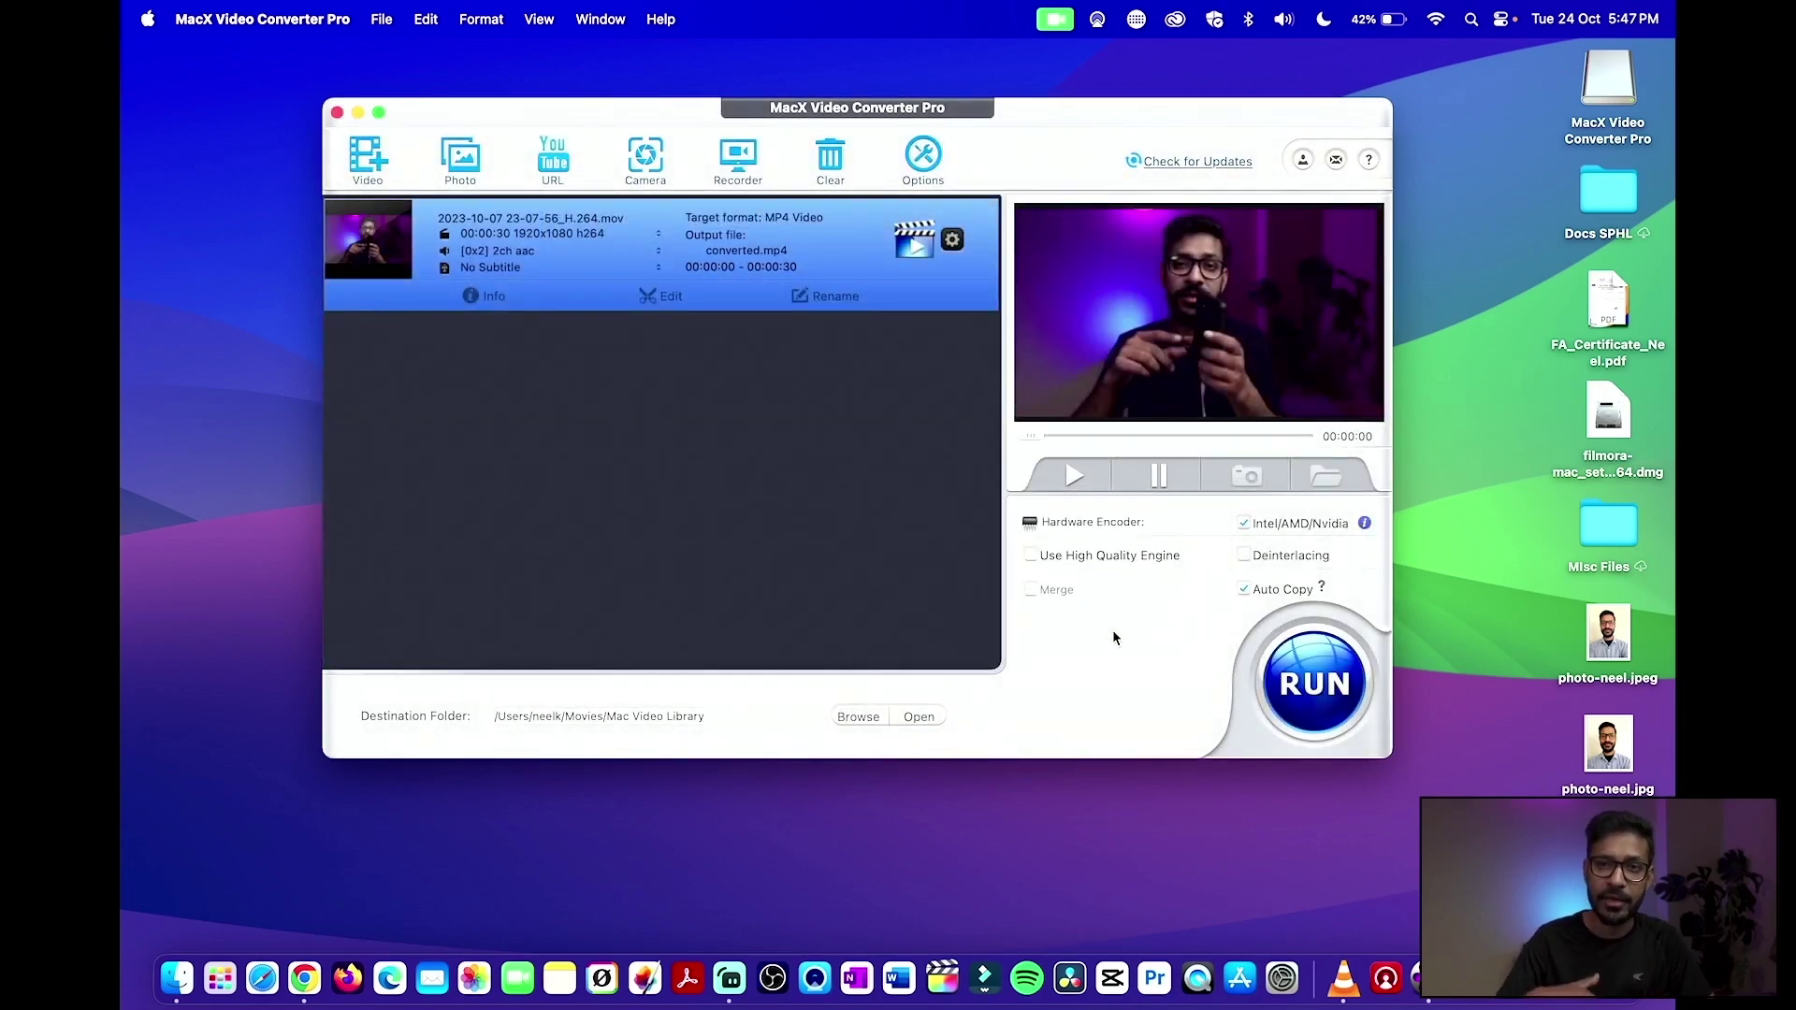
Step: Review the MP4 frame rate, resolution and aspect ratio options without changing them
left_click(952, 241)
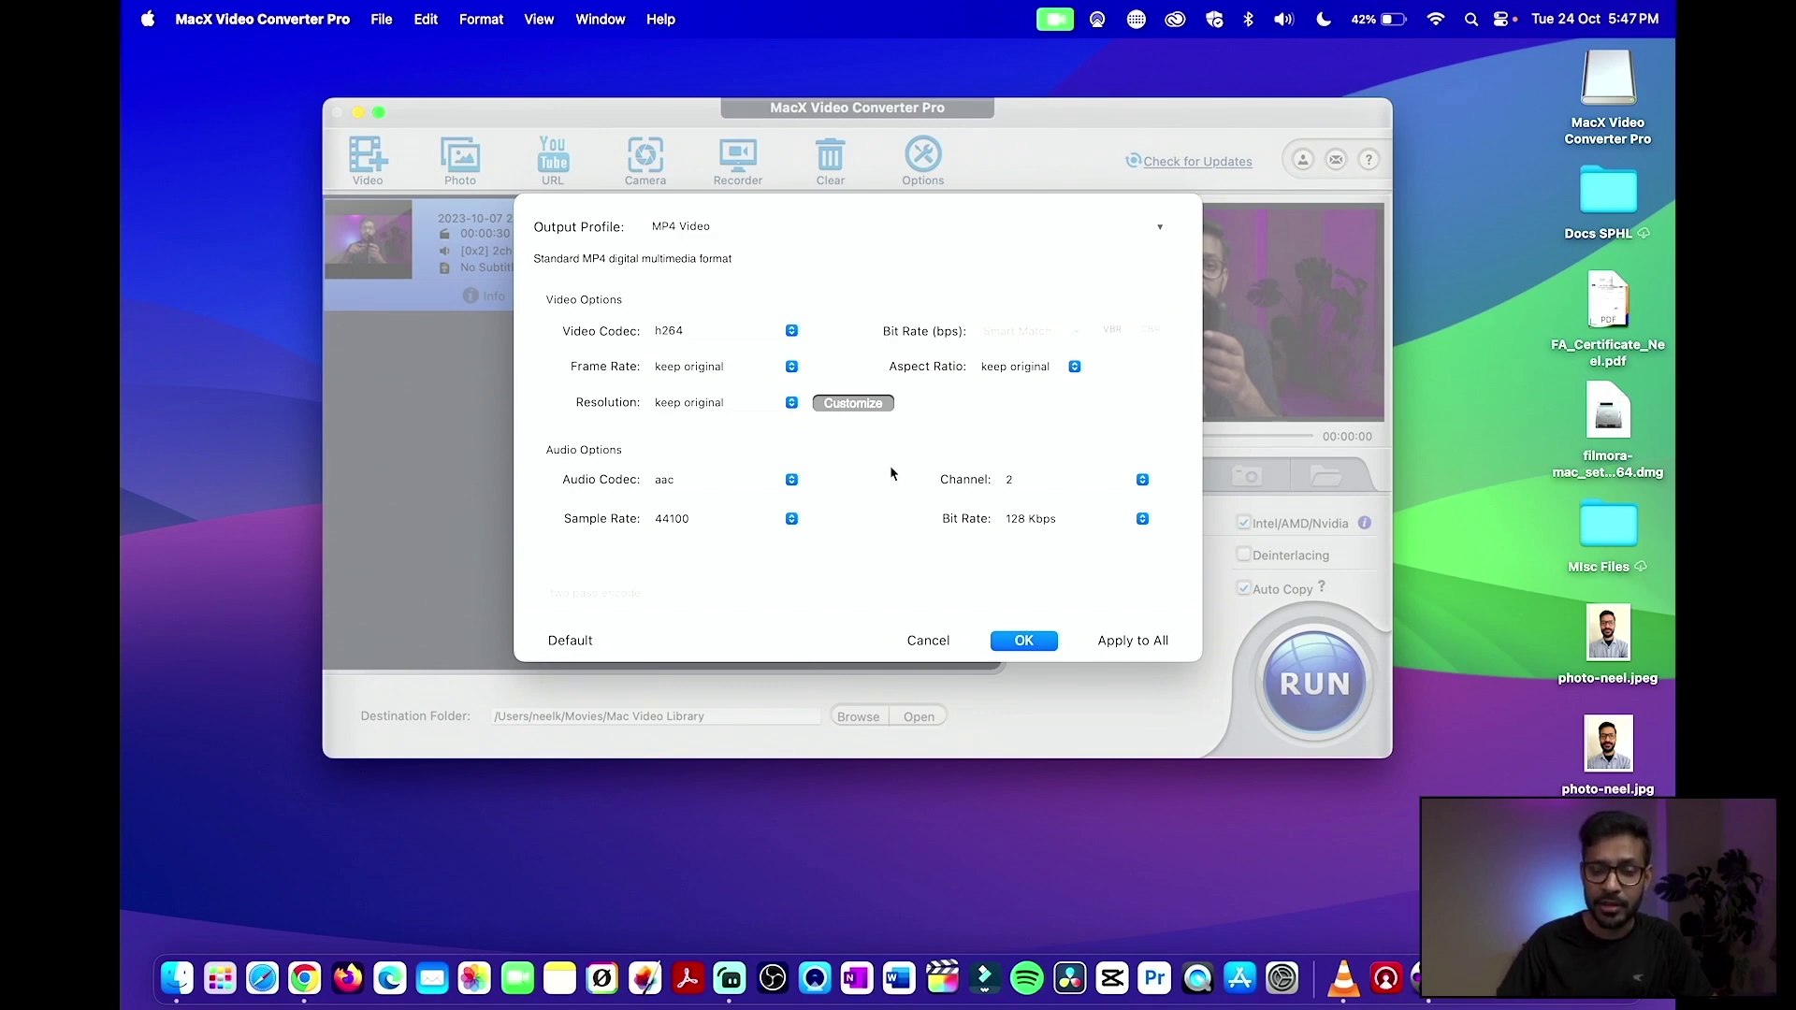
left_click(792, 366)
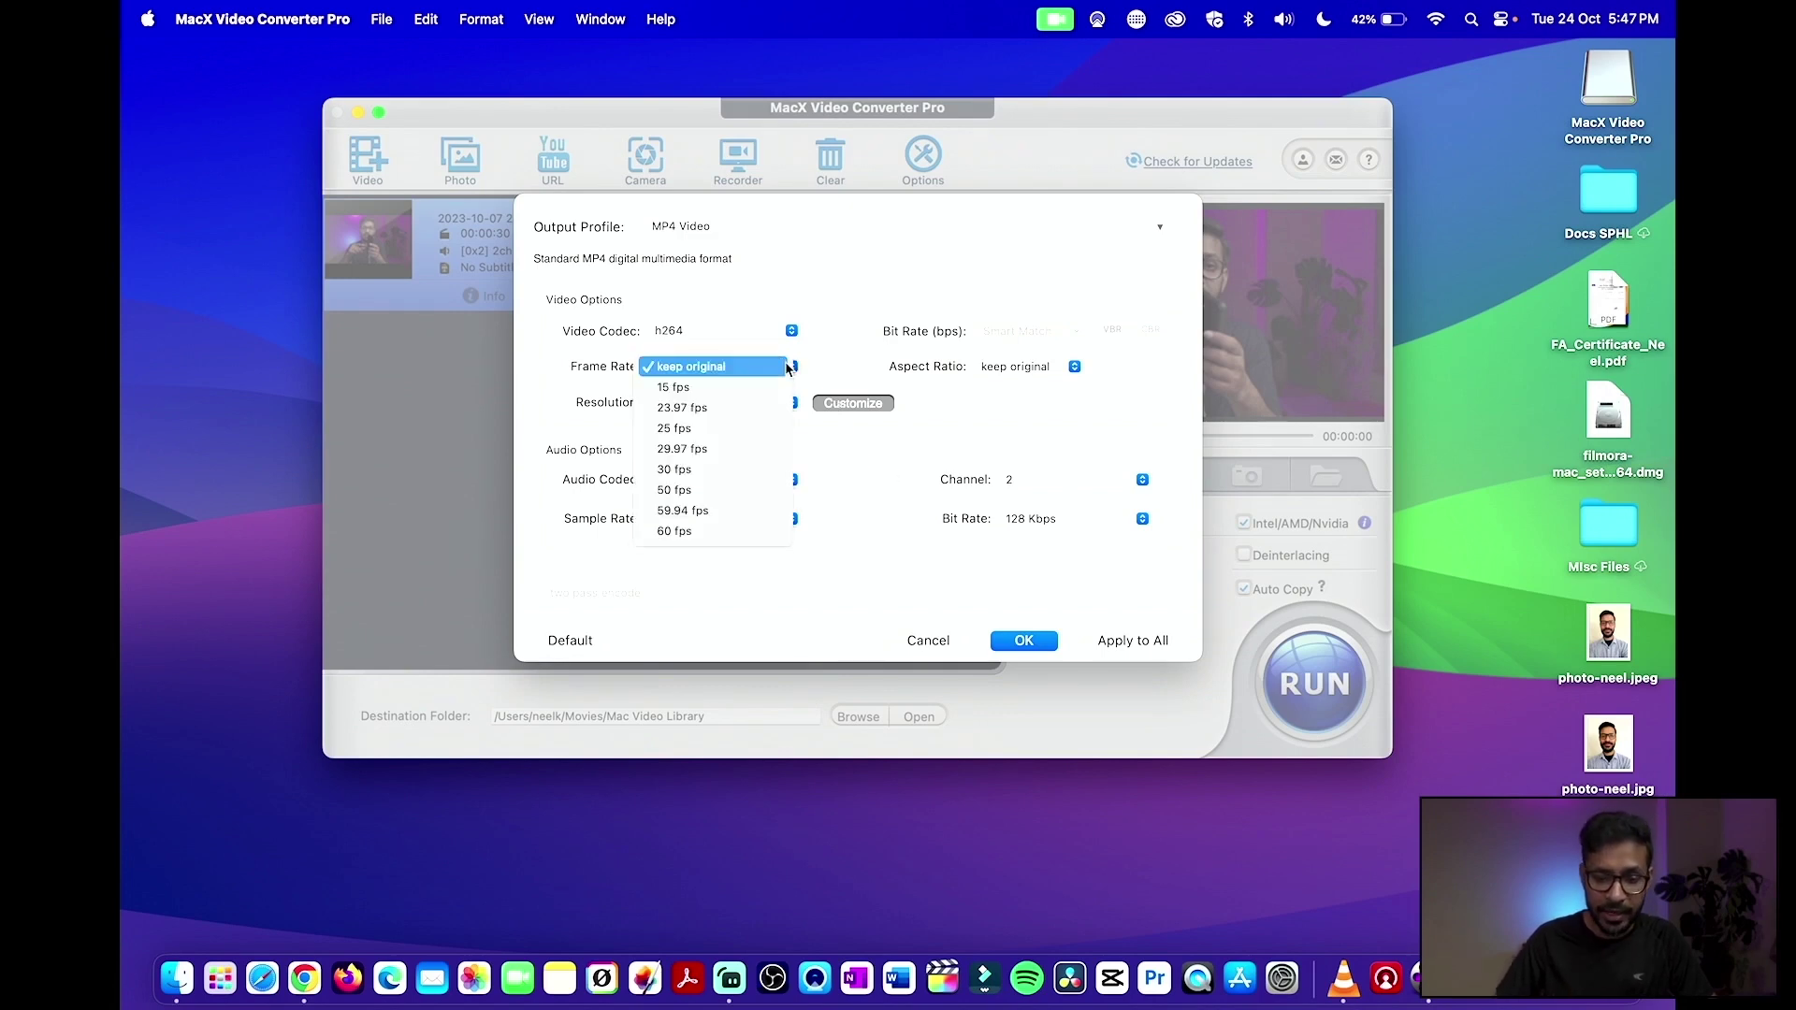
left_click(721, 366)
left_click(721, 403)
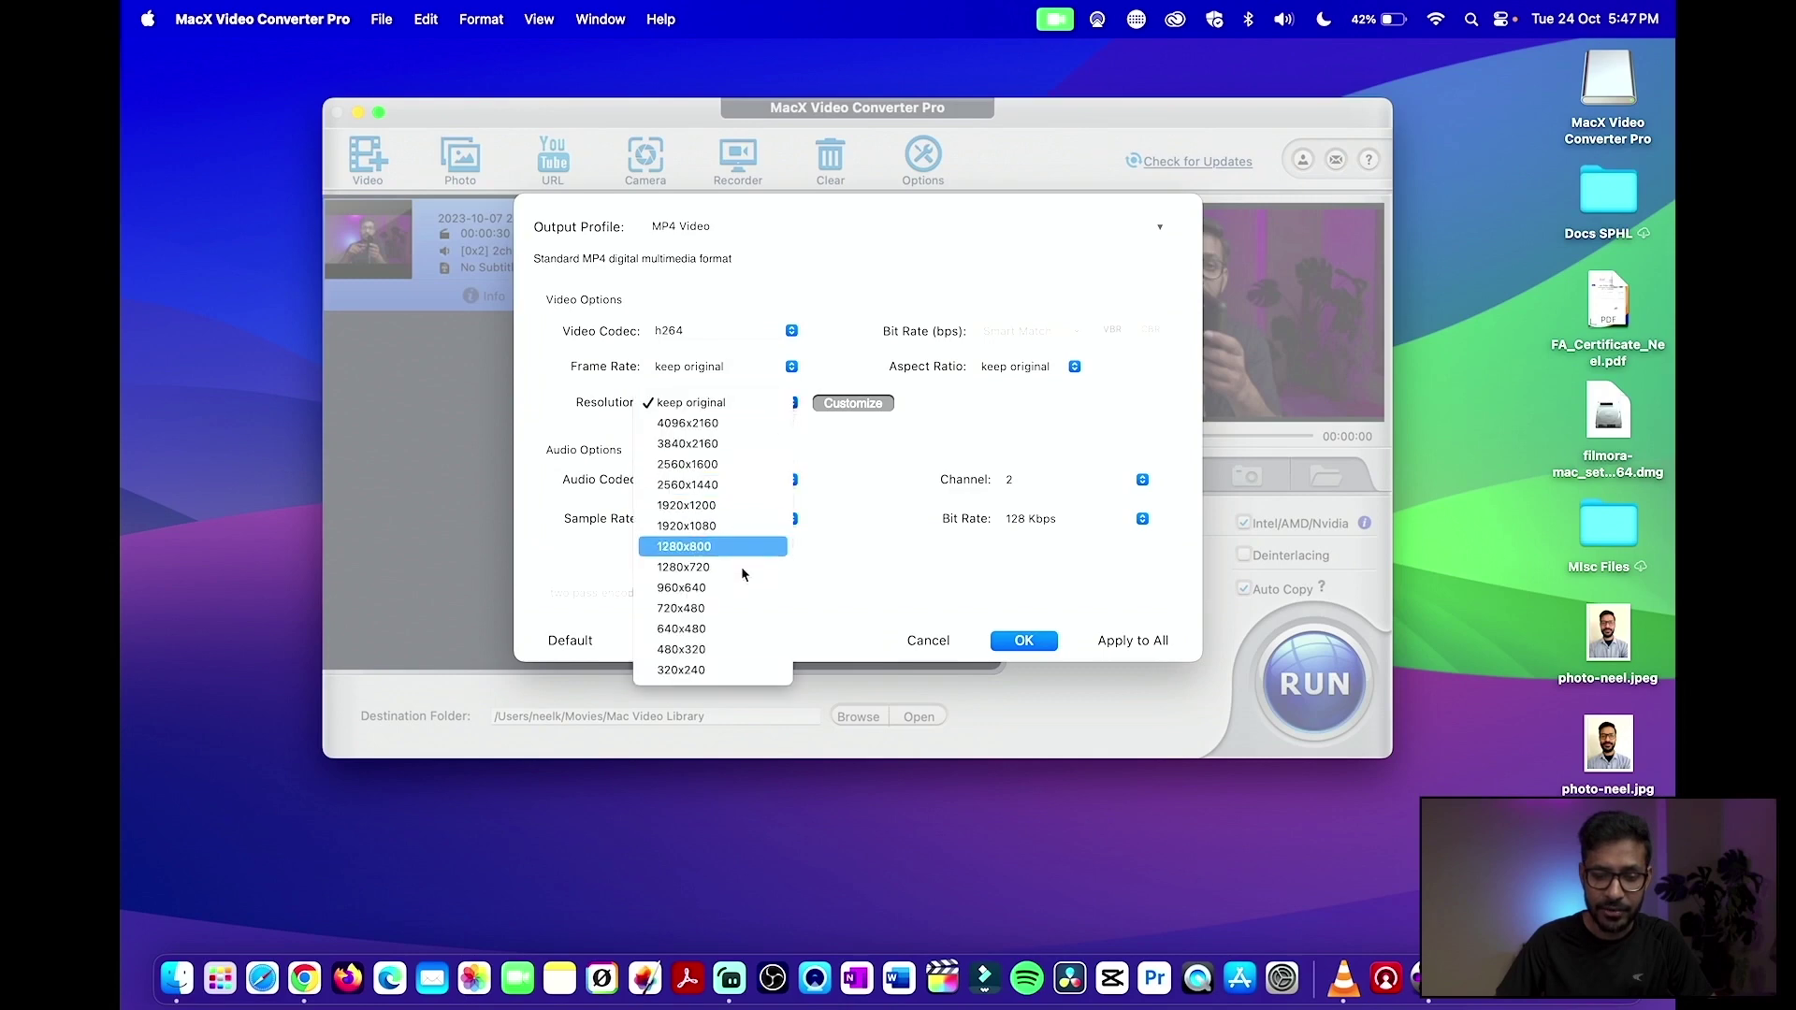
left_click(1064, 365)
left_click(1074, 367)
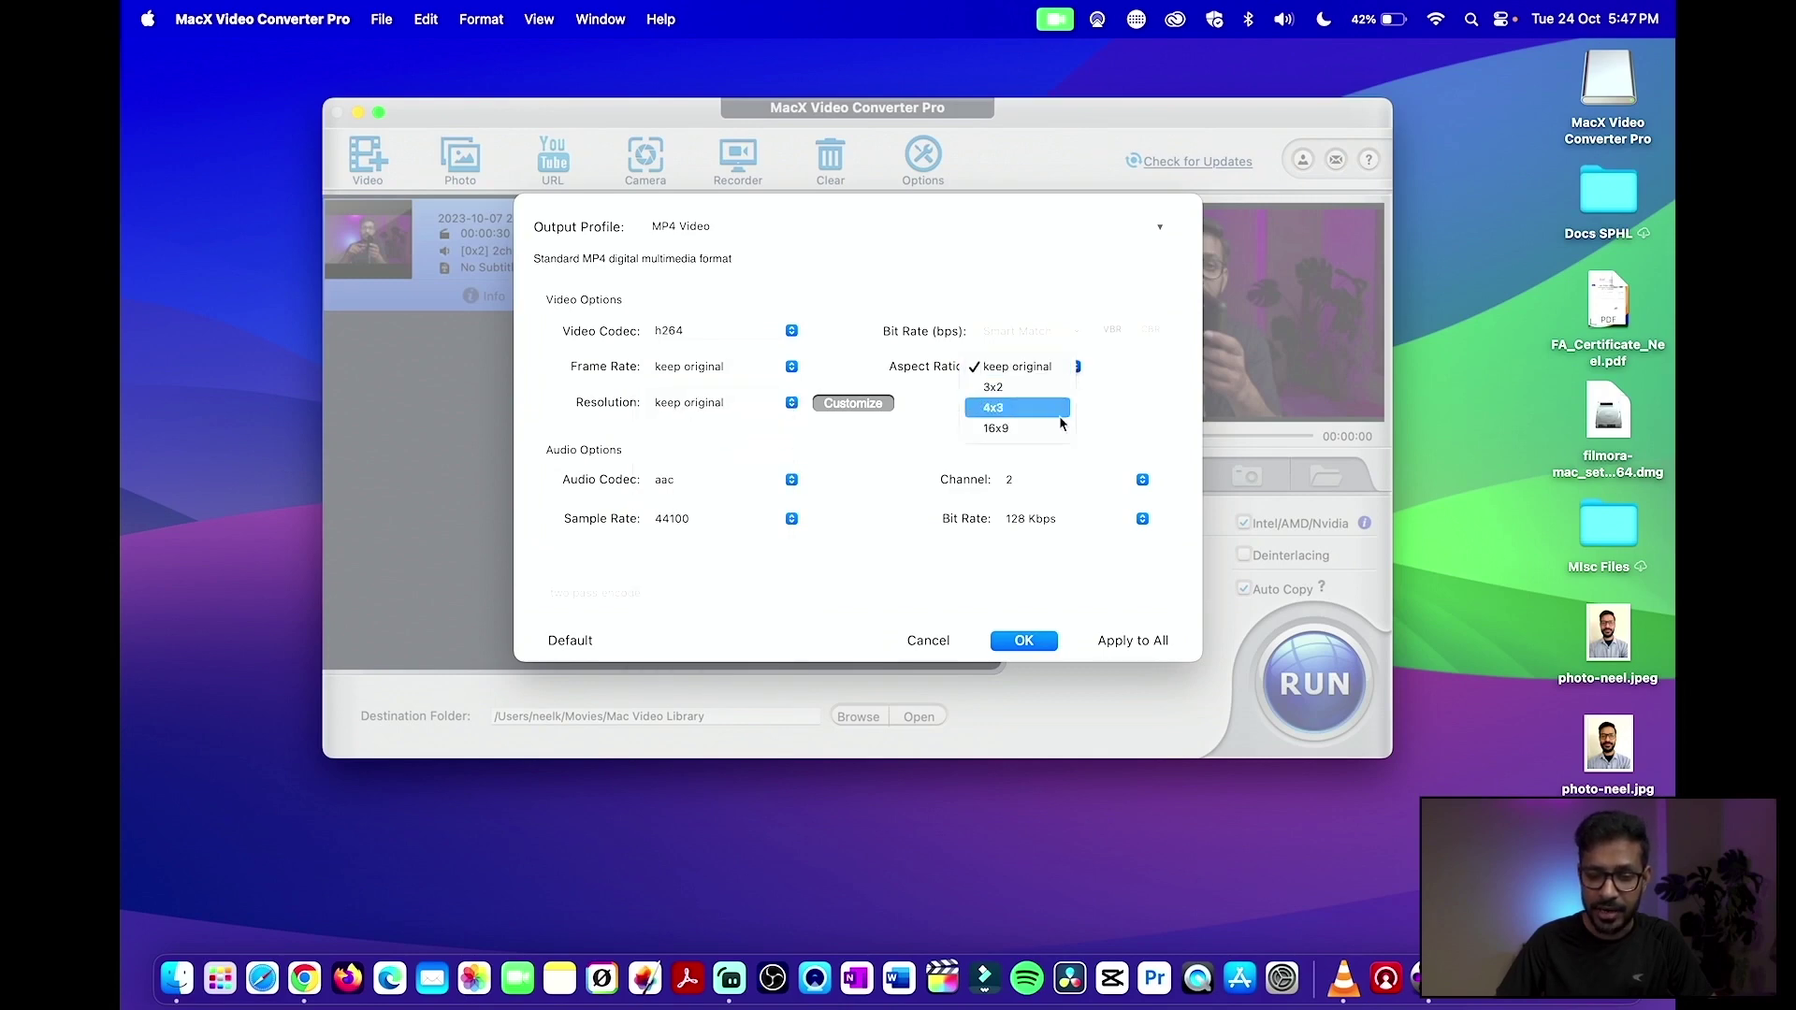
left_click(750, 480)
Step: Check the audio options, keeping aac, 44100 sample rate, 2 channels and 128 Kbps
left_click(756, 482)
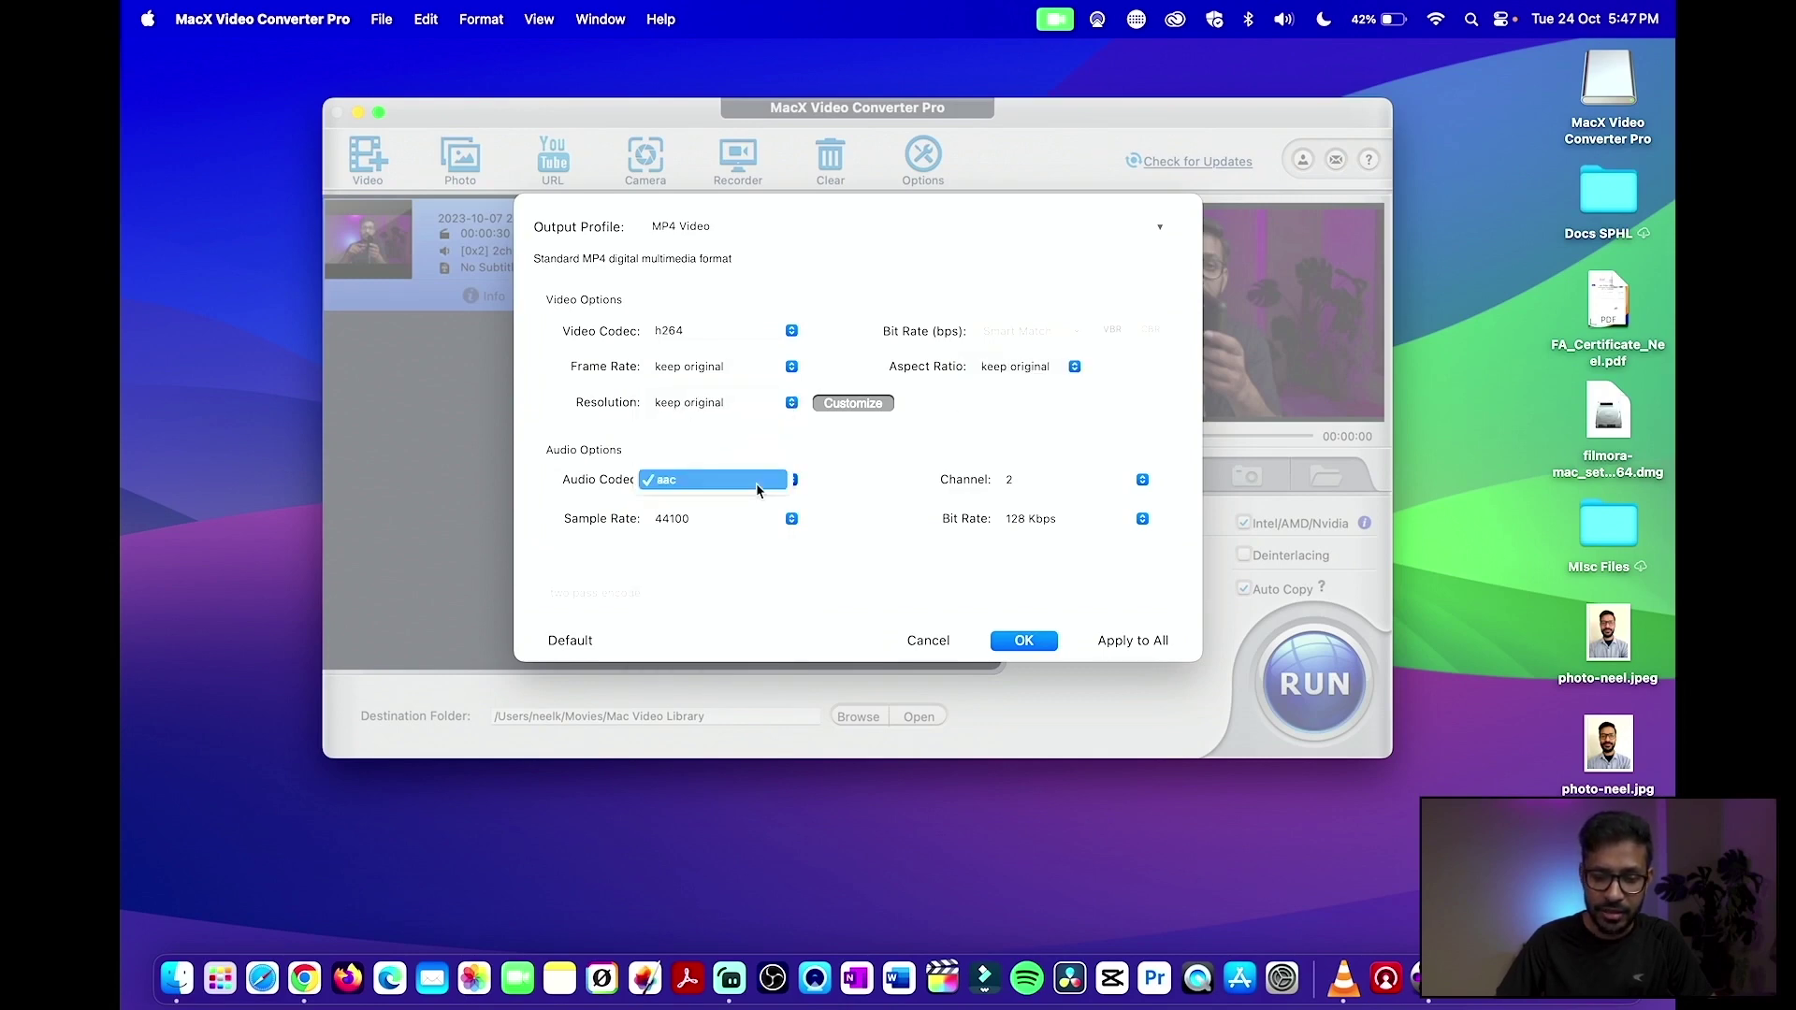
left_click(843, 462)
left_click(753, 481)
left_click(840, 462)
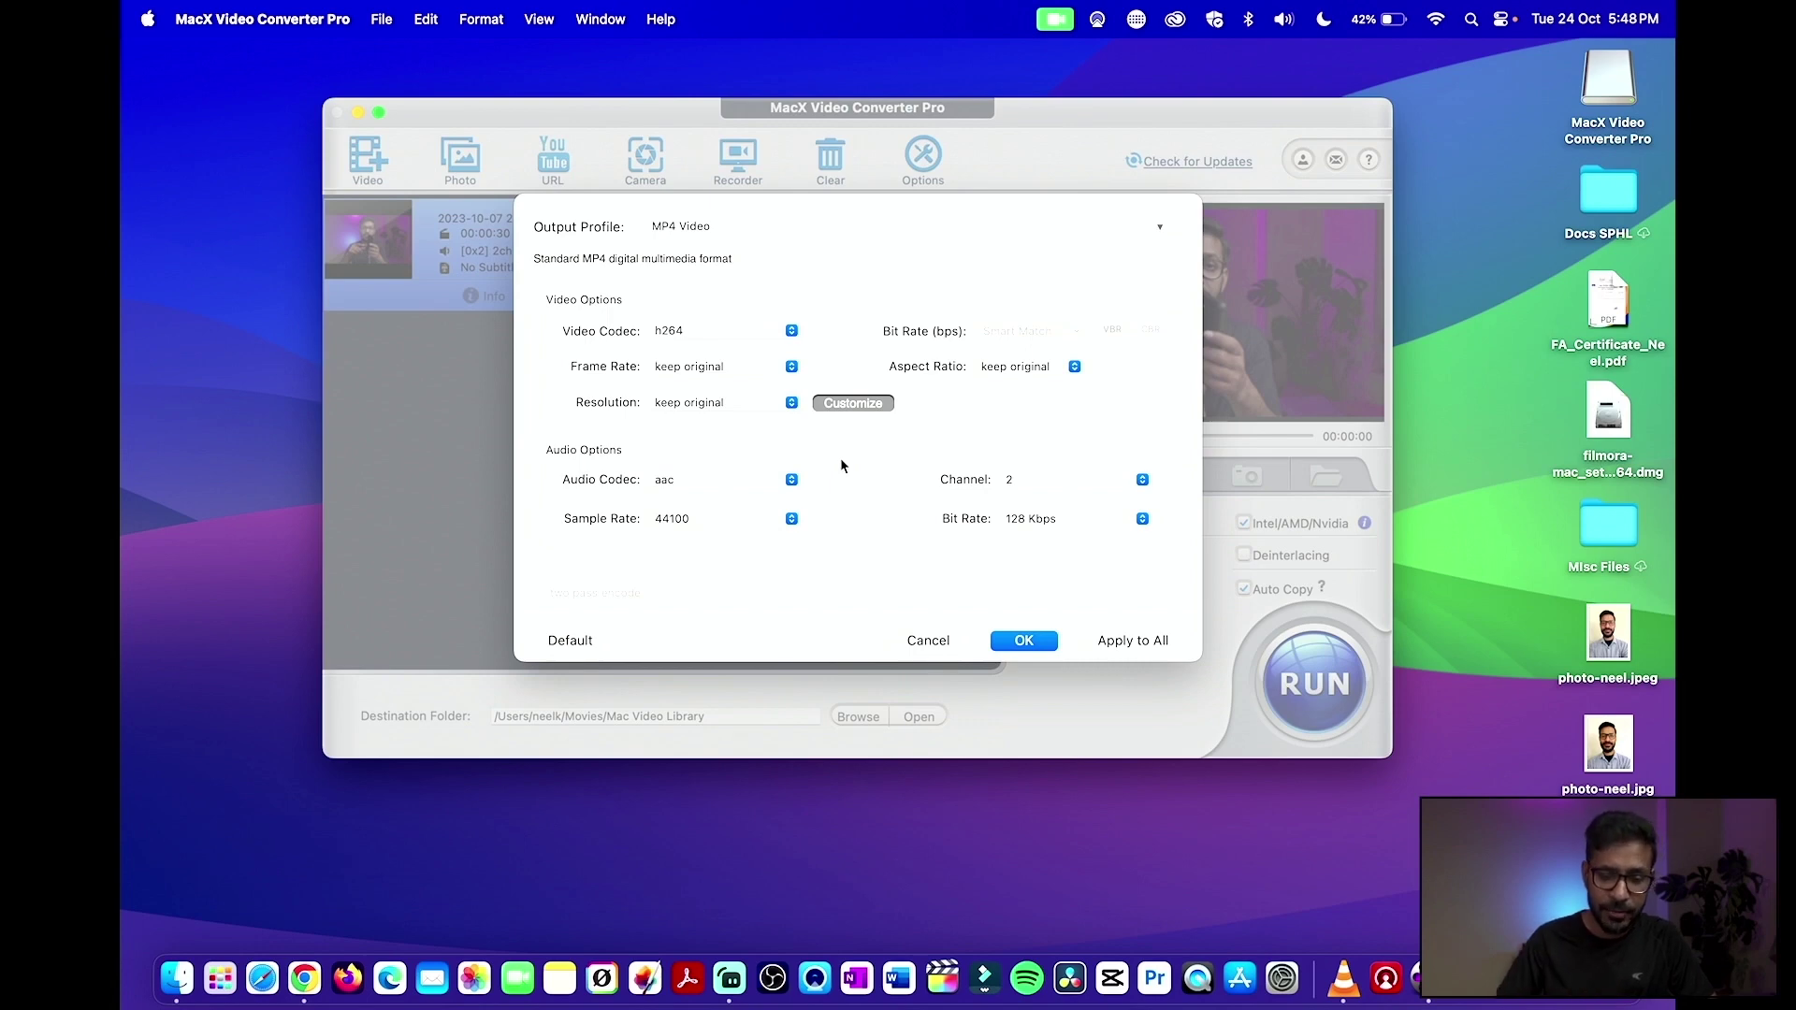
left_click(743, 479)
left_click(816, 459)
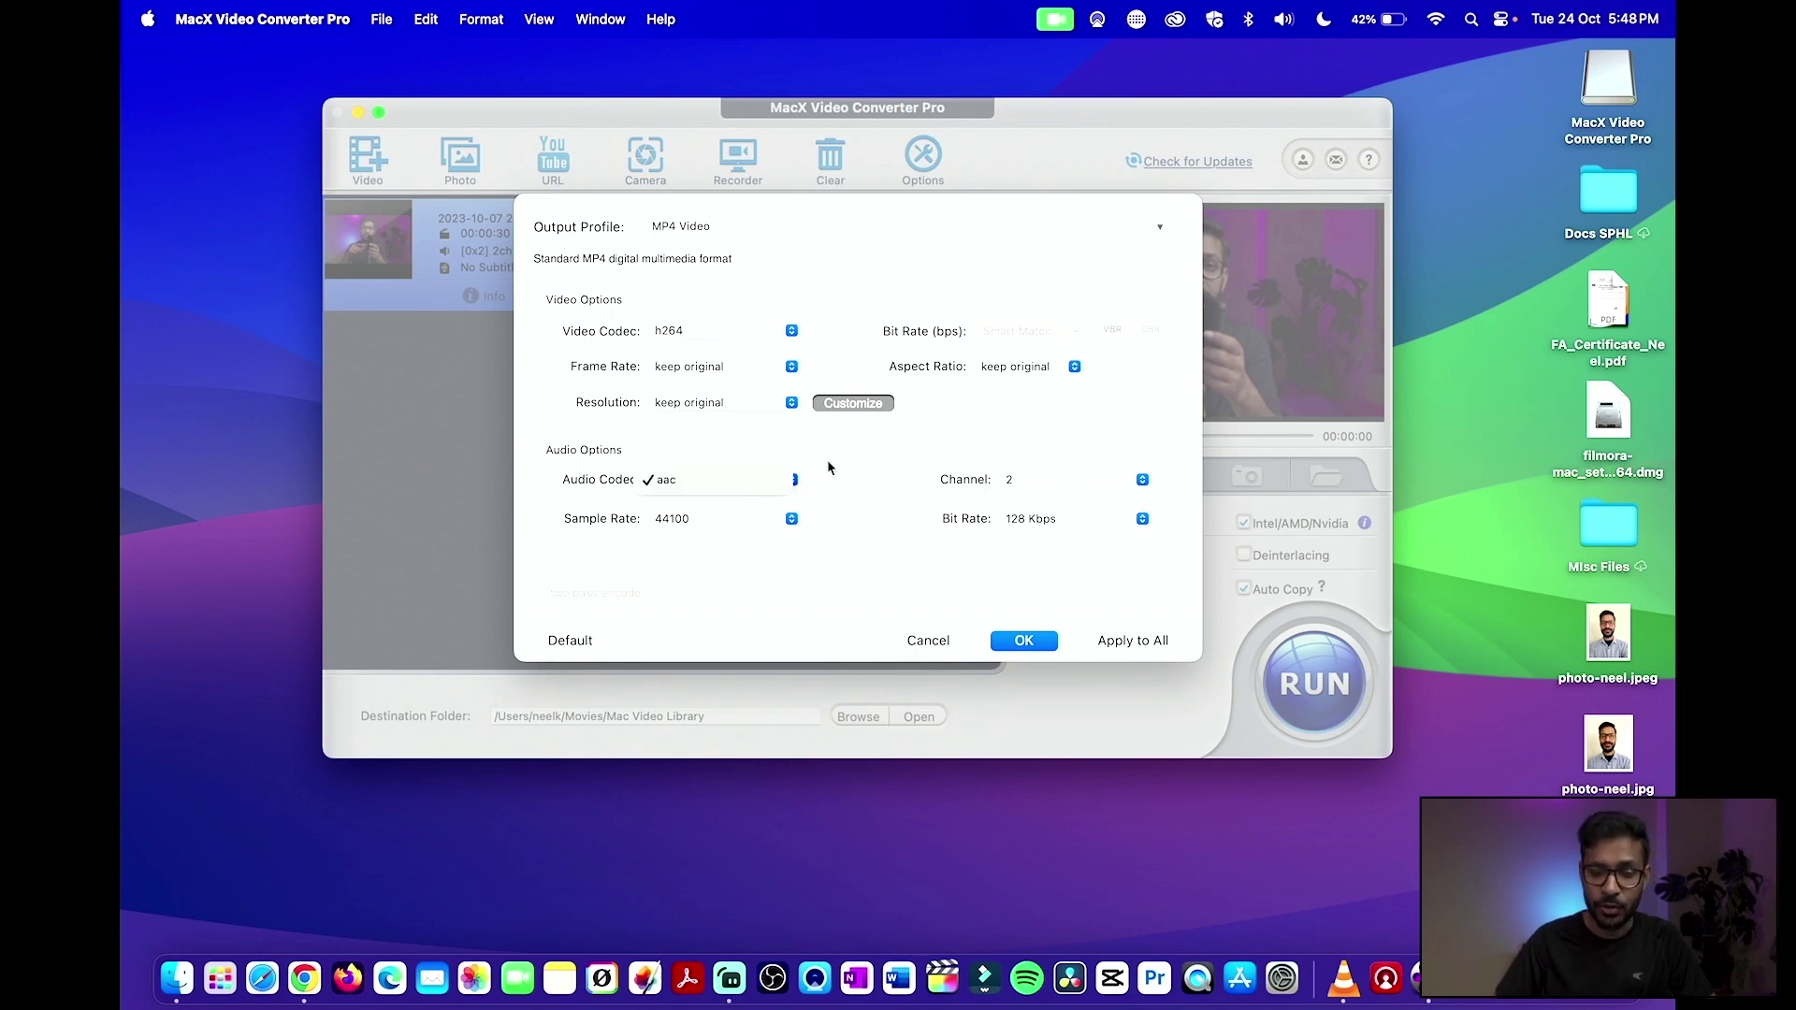
left_click(788, 520)
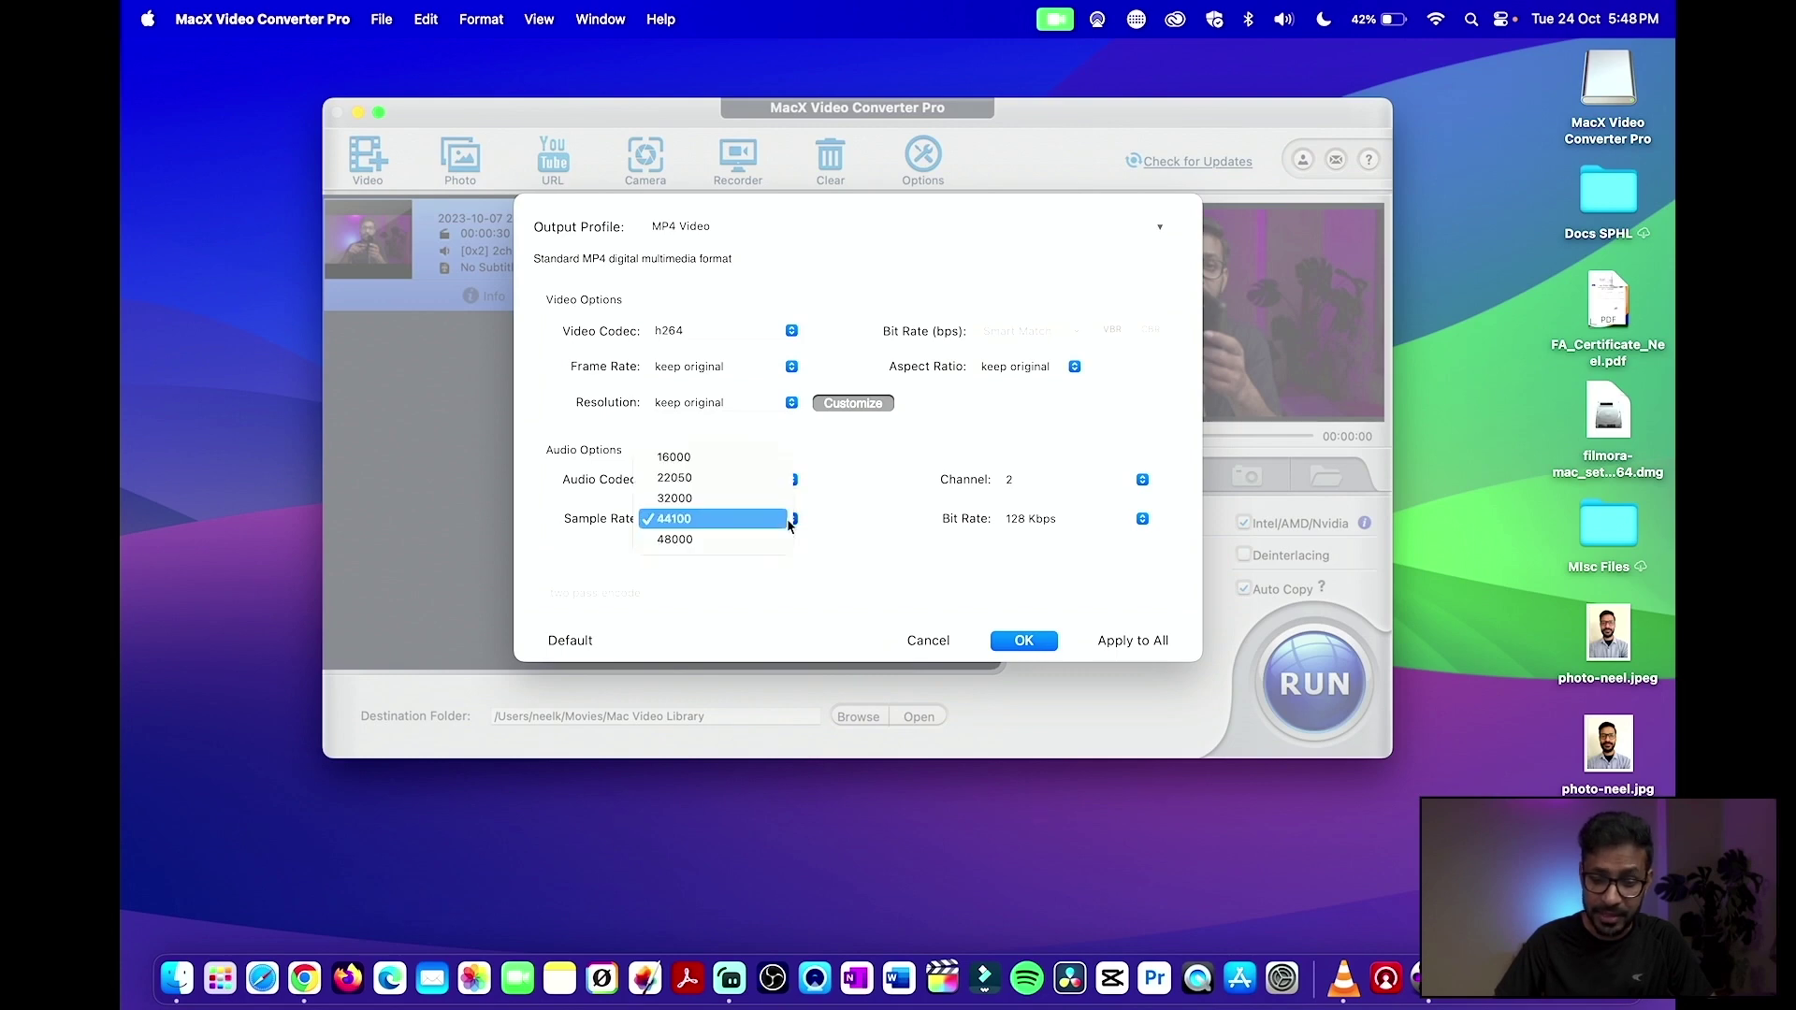
left_click(846, 462)
left_click(1036, 482)
left_click(1047, 430)
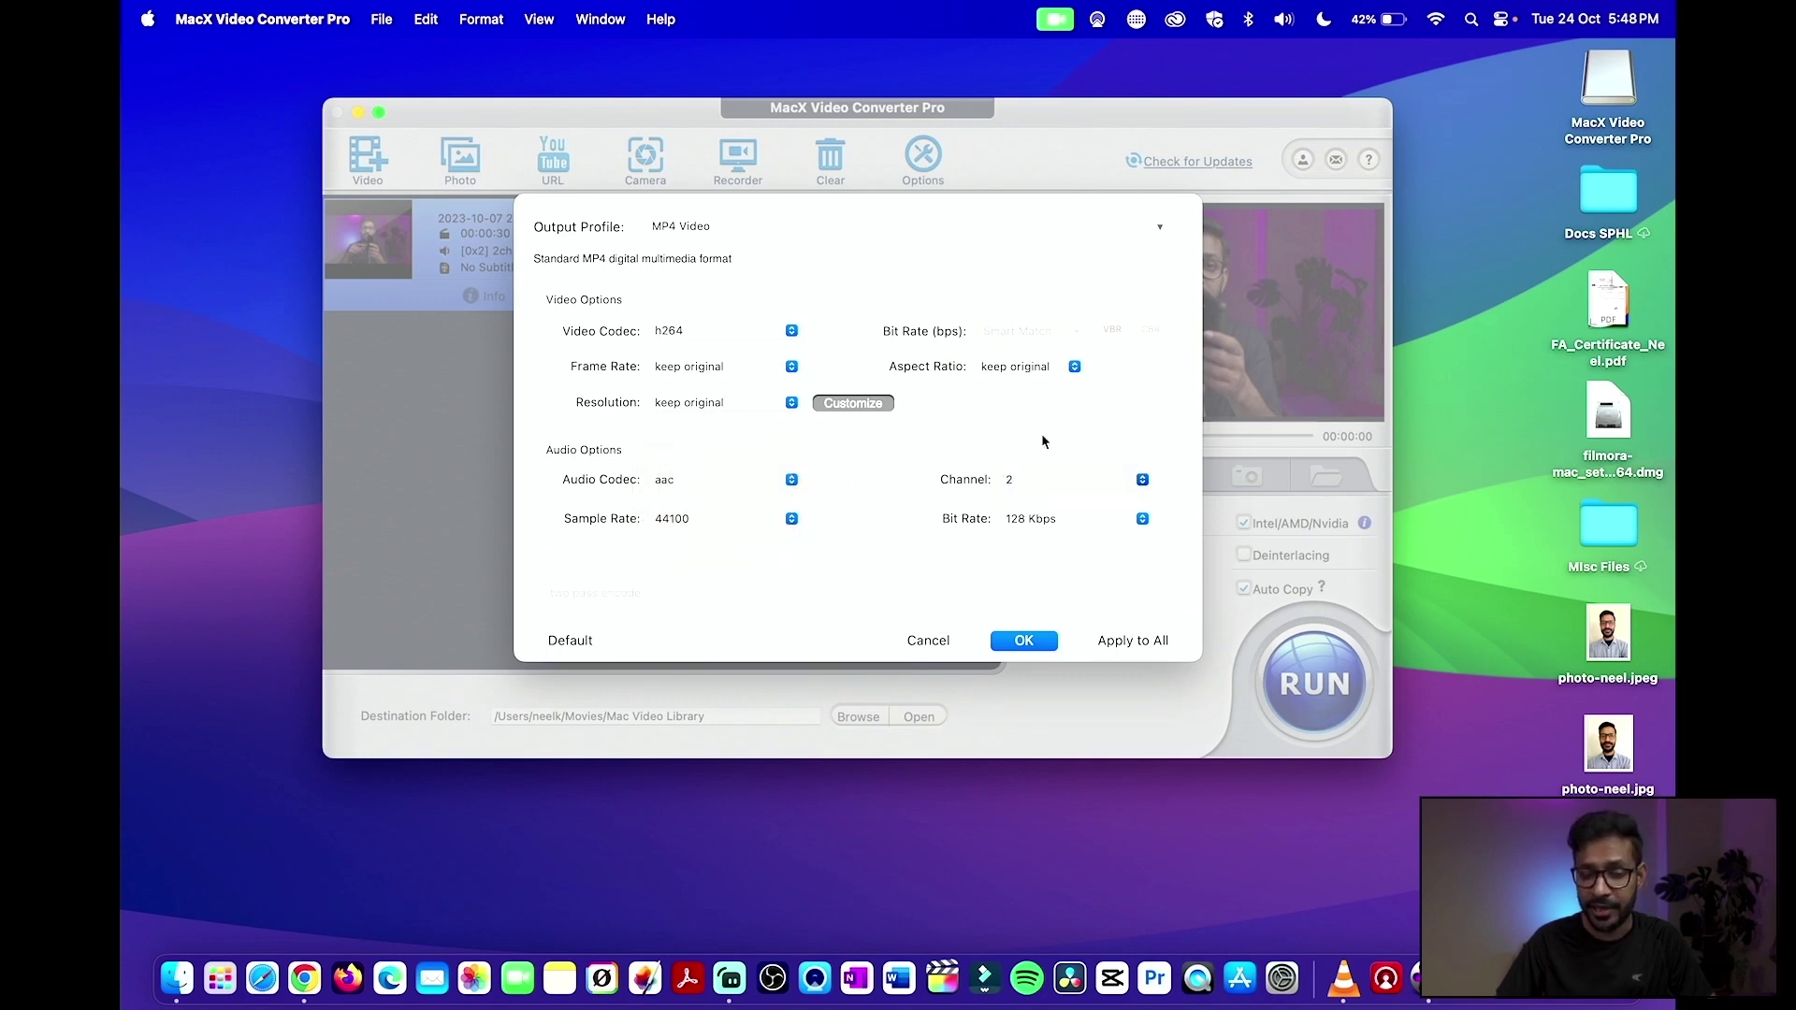
left_click(1091, 519)
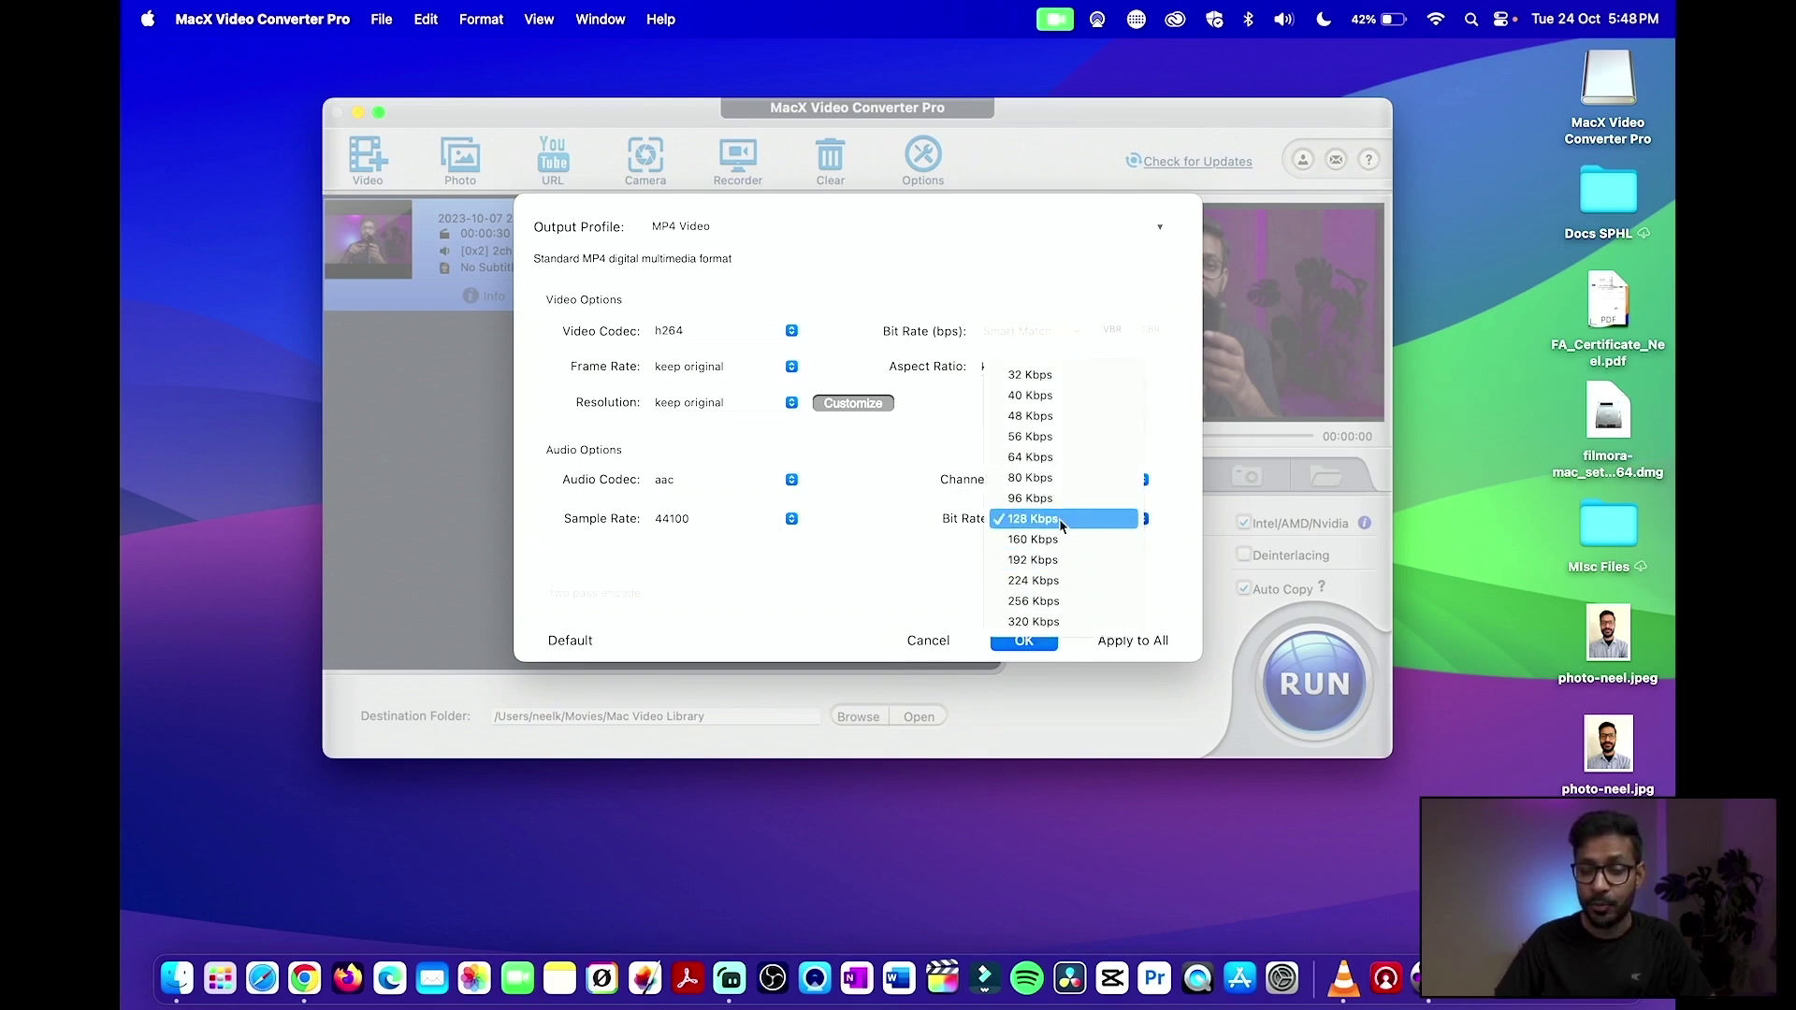
left_click(745, 427)
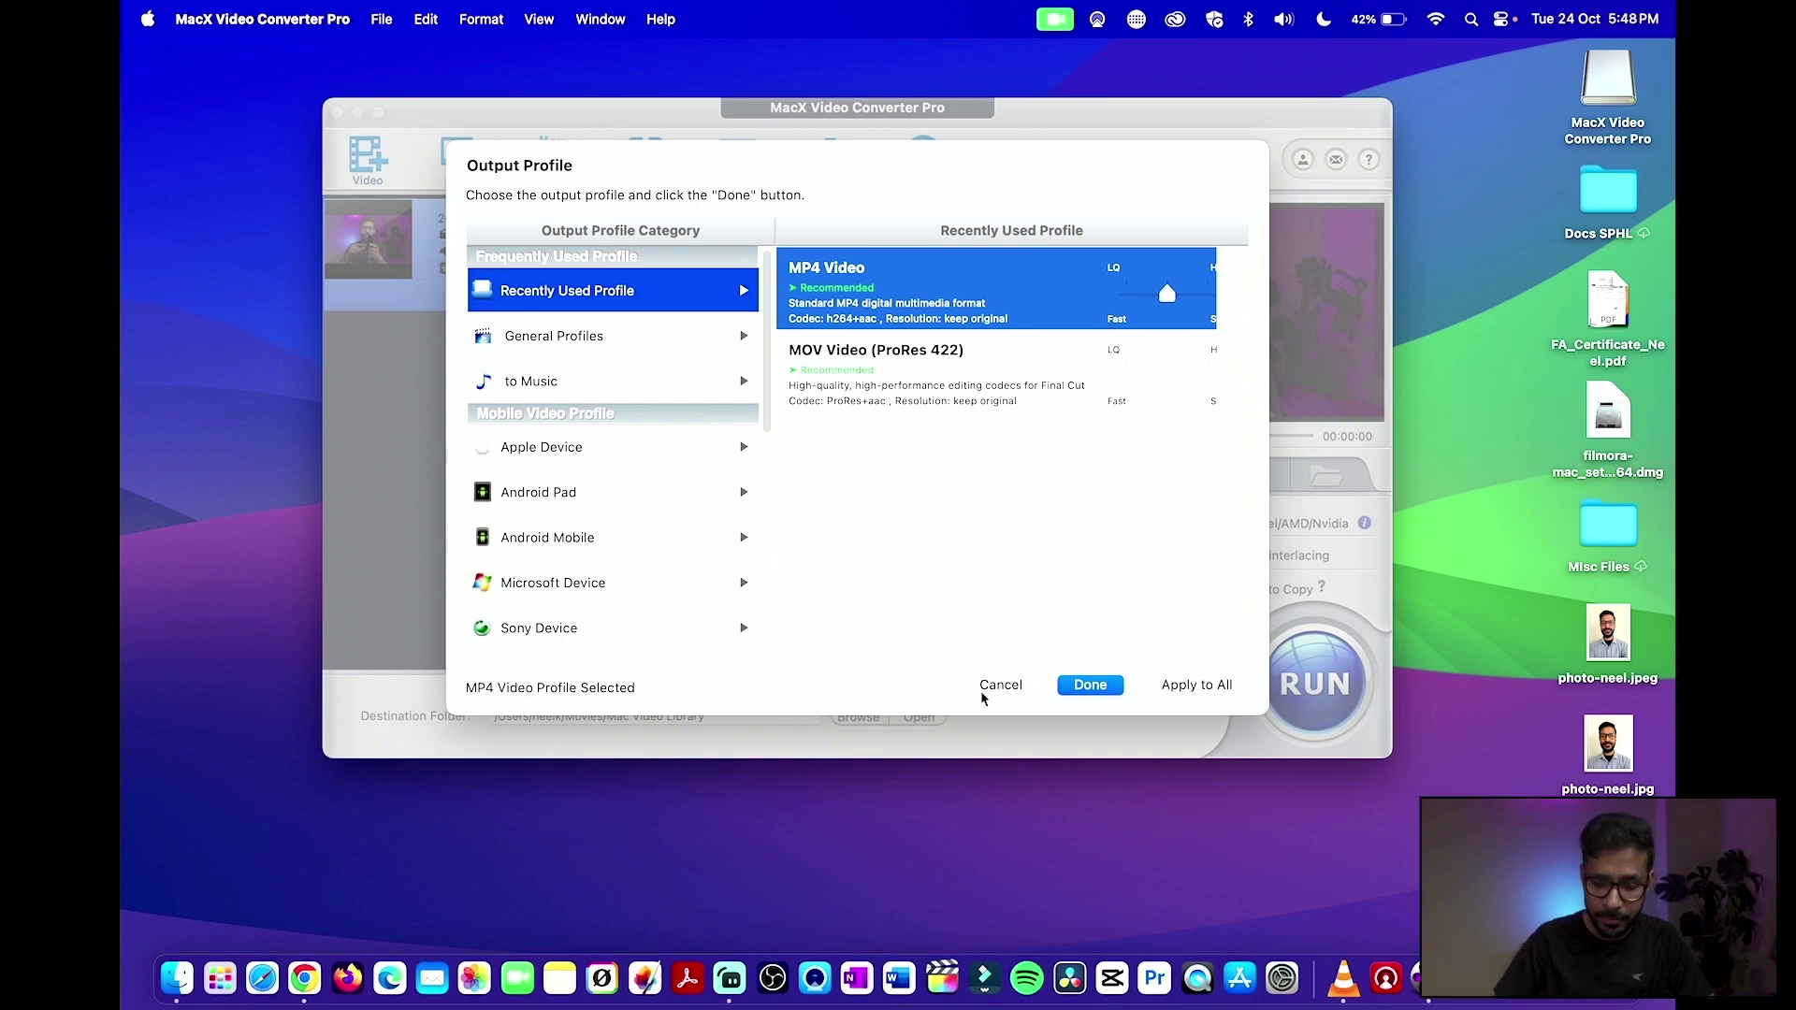
Step: Scroll through the output profile categories and confirm MP4 Video again
left_click(1085, 685)
left_click(1130, 236)
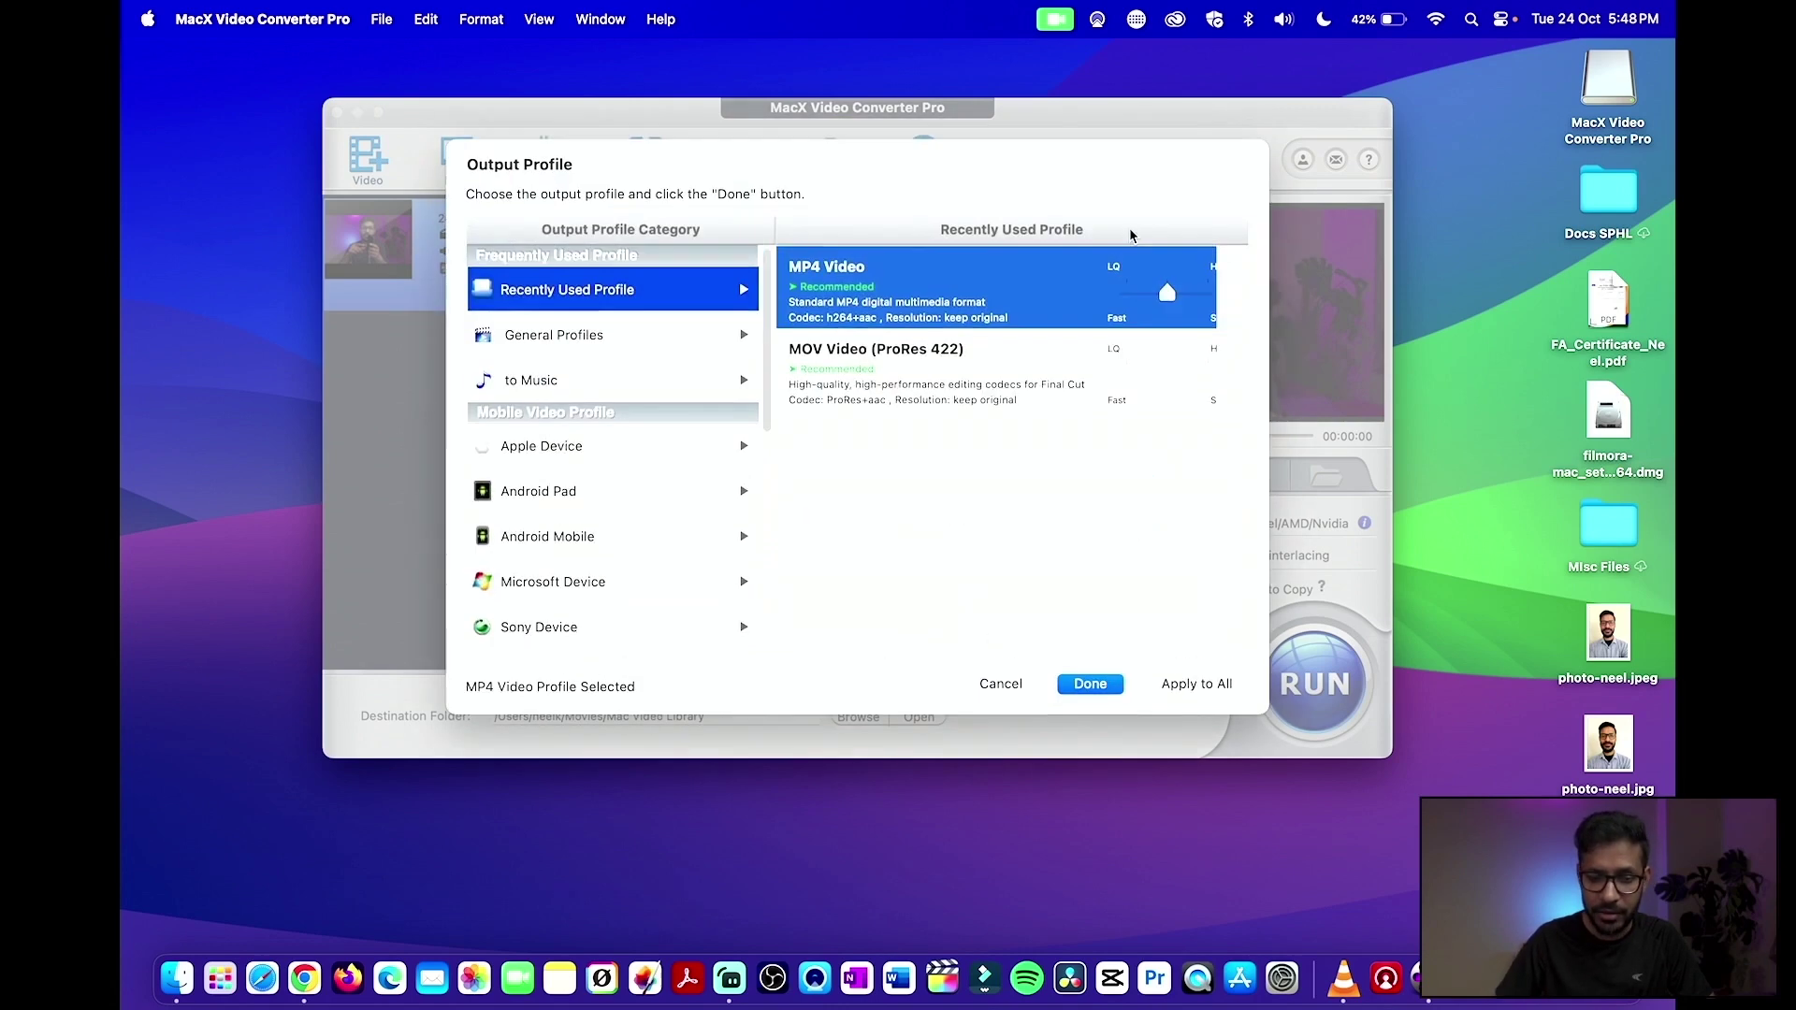
scroll(576, 588, "down", 8)
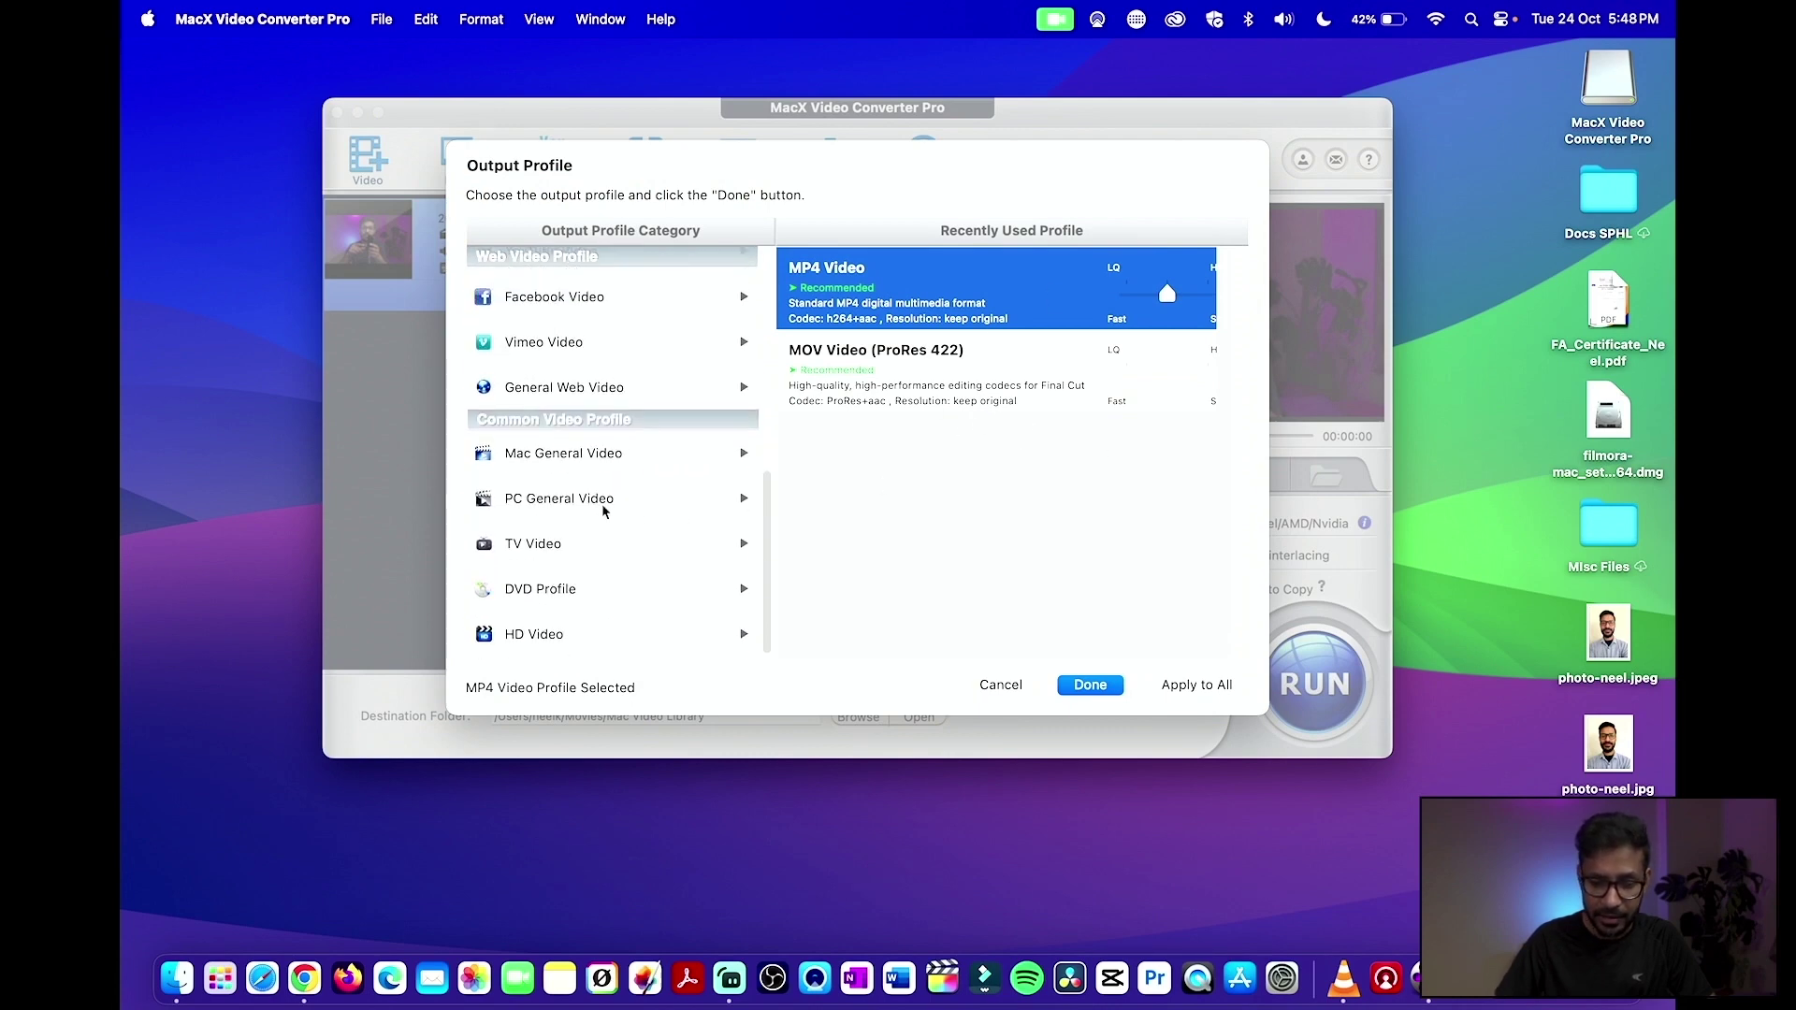
scroll(603, 504, "up", 5)
scroll(603, 508, "down", 8)
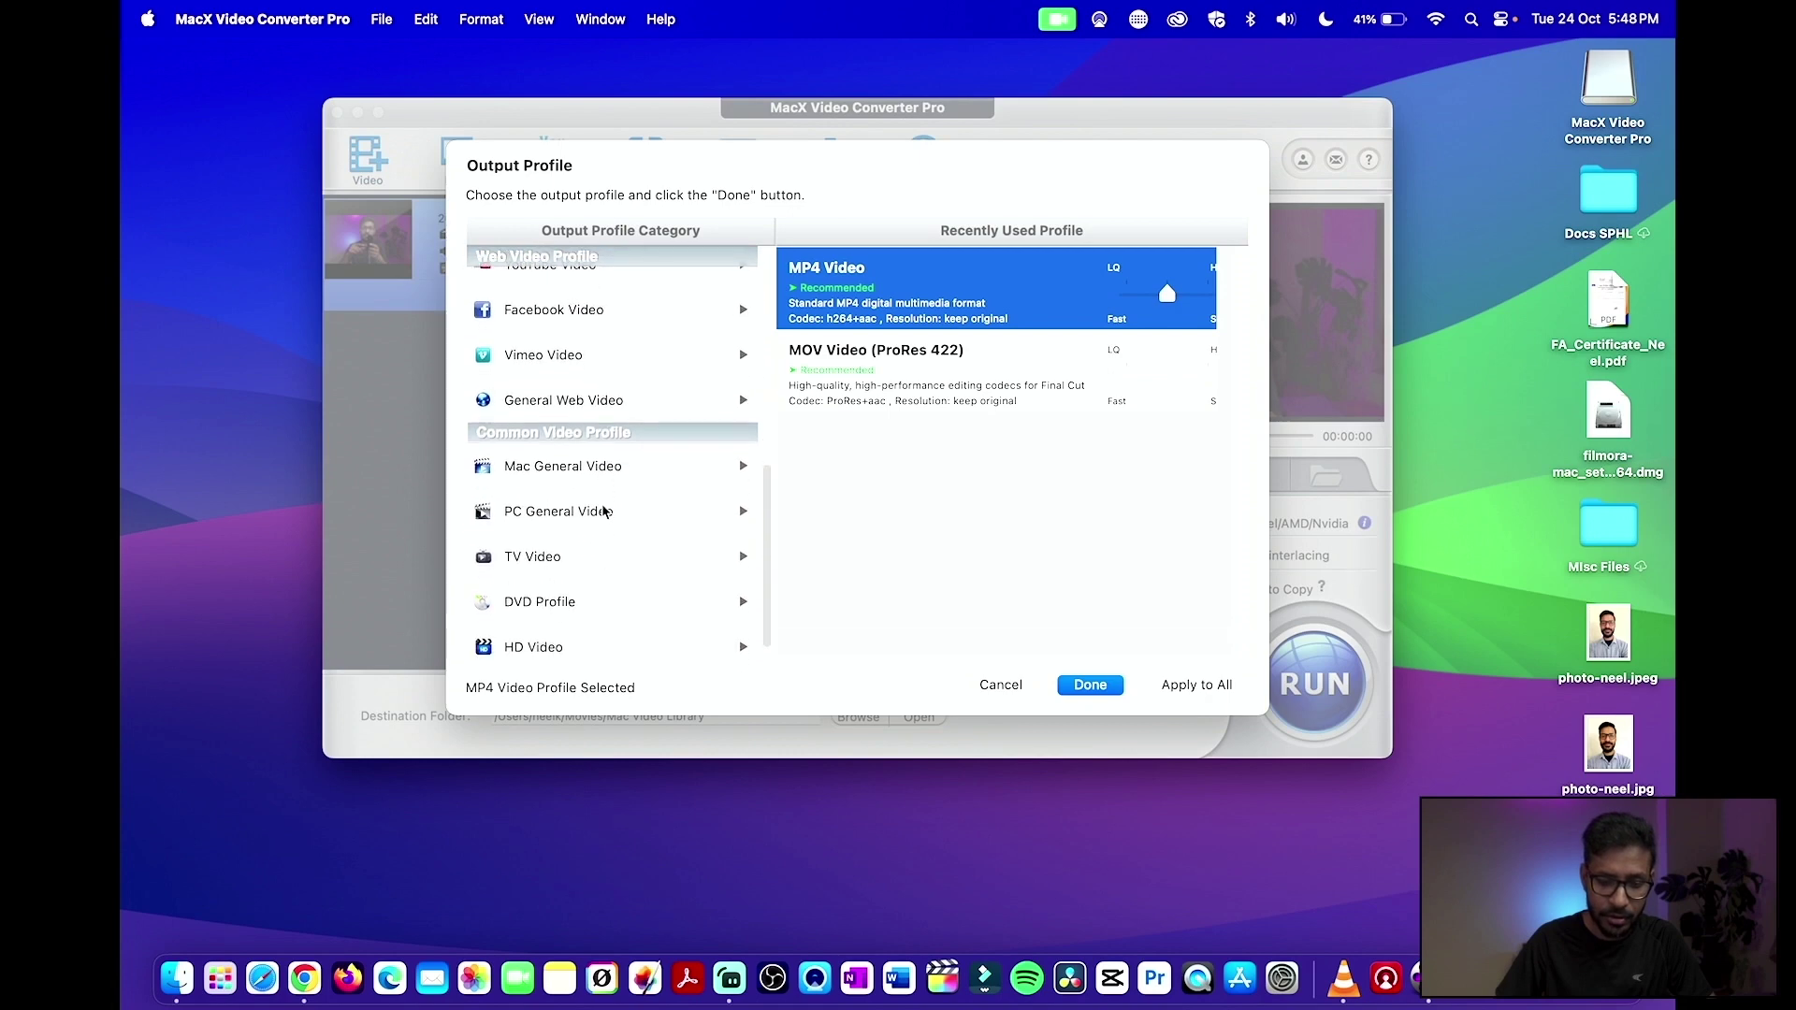
scroll(604, 511, "up", 2)
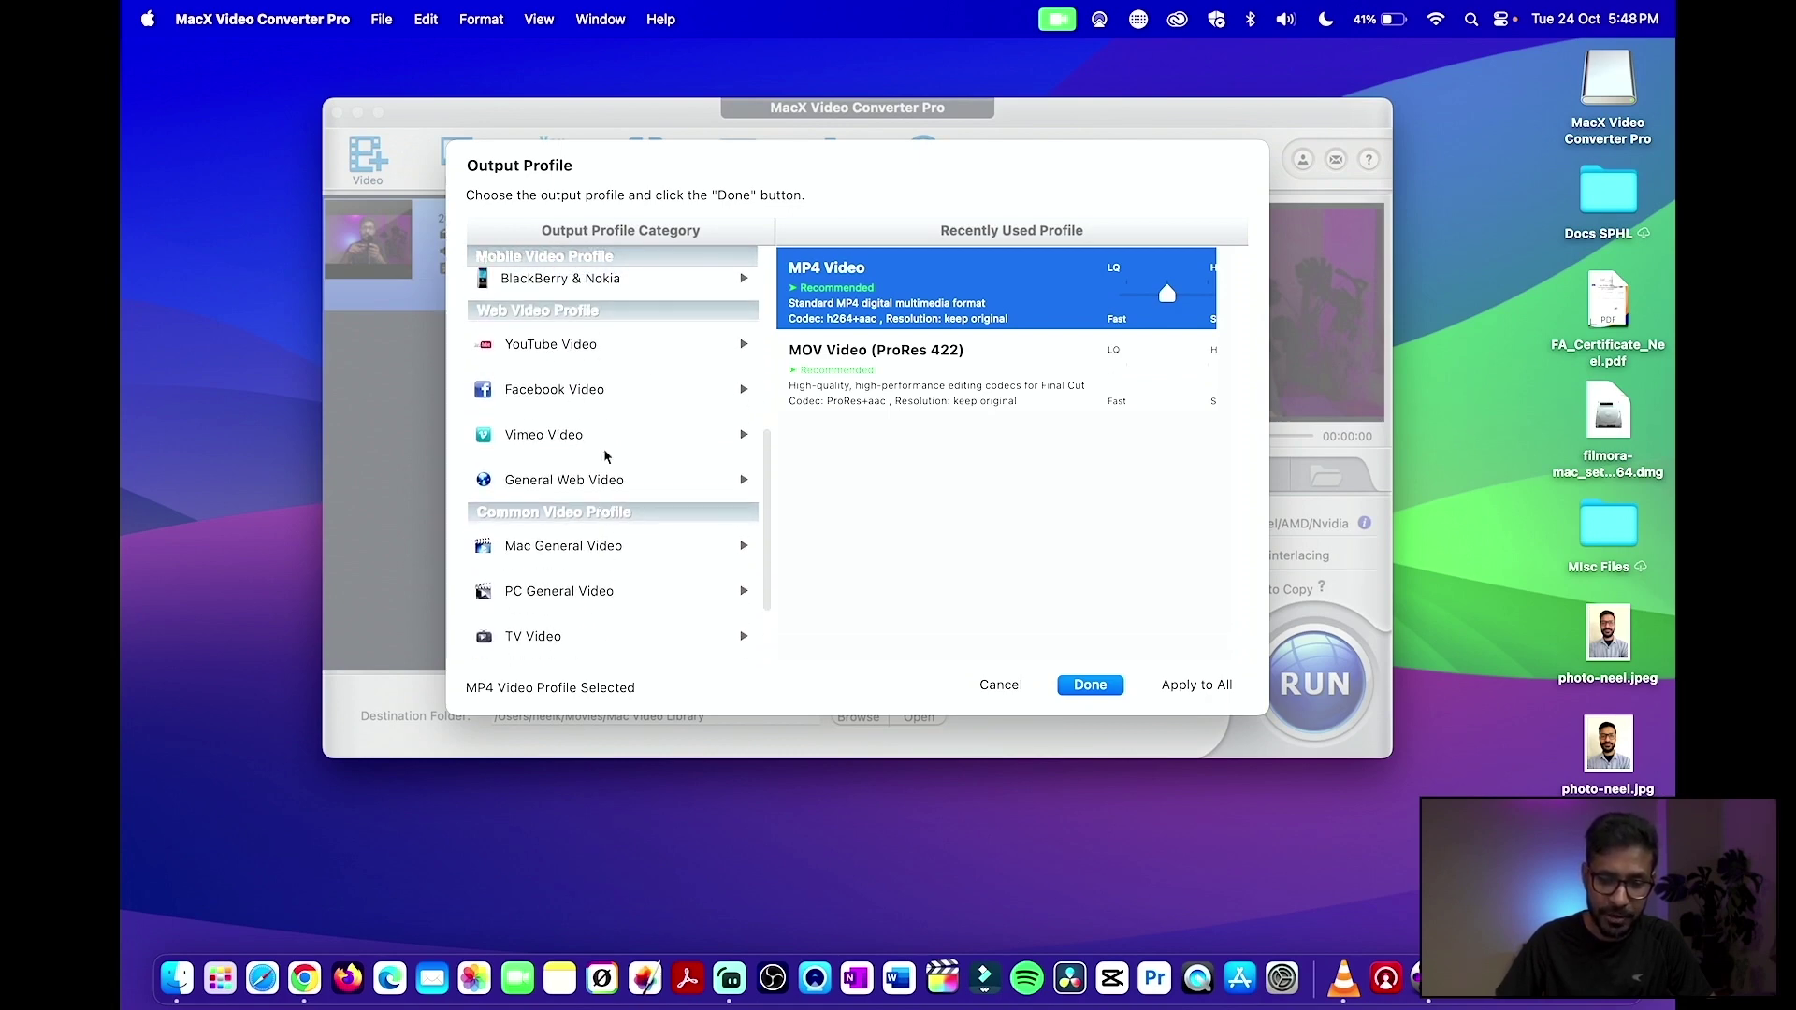
scroll(604, 454, "down", 2)
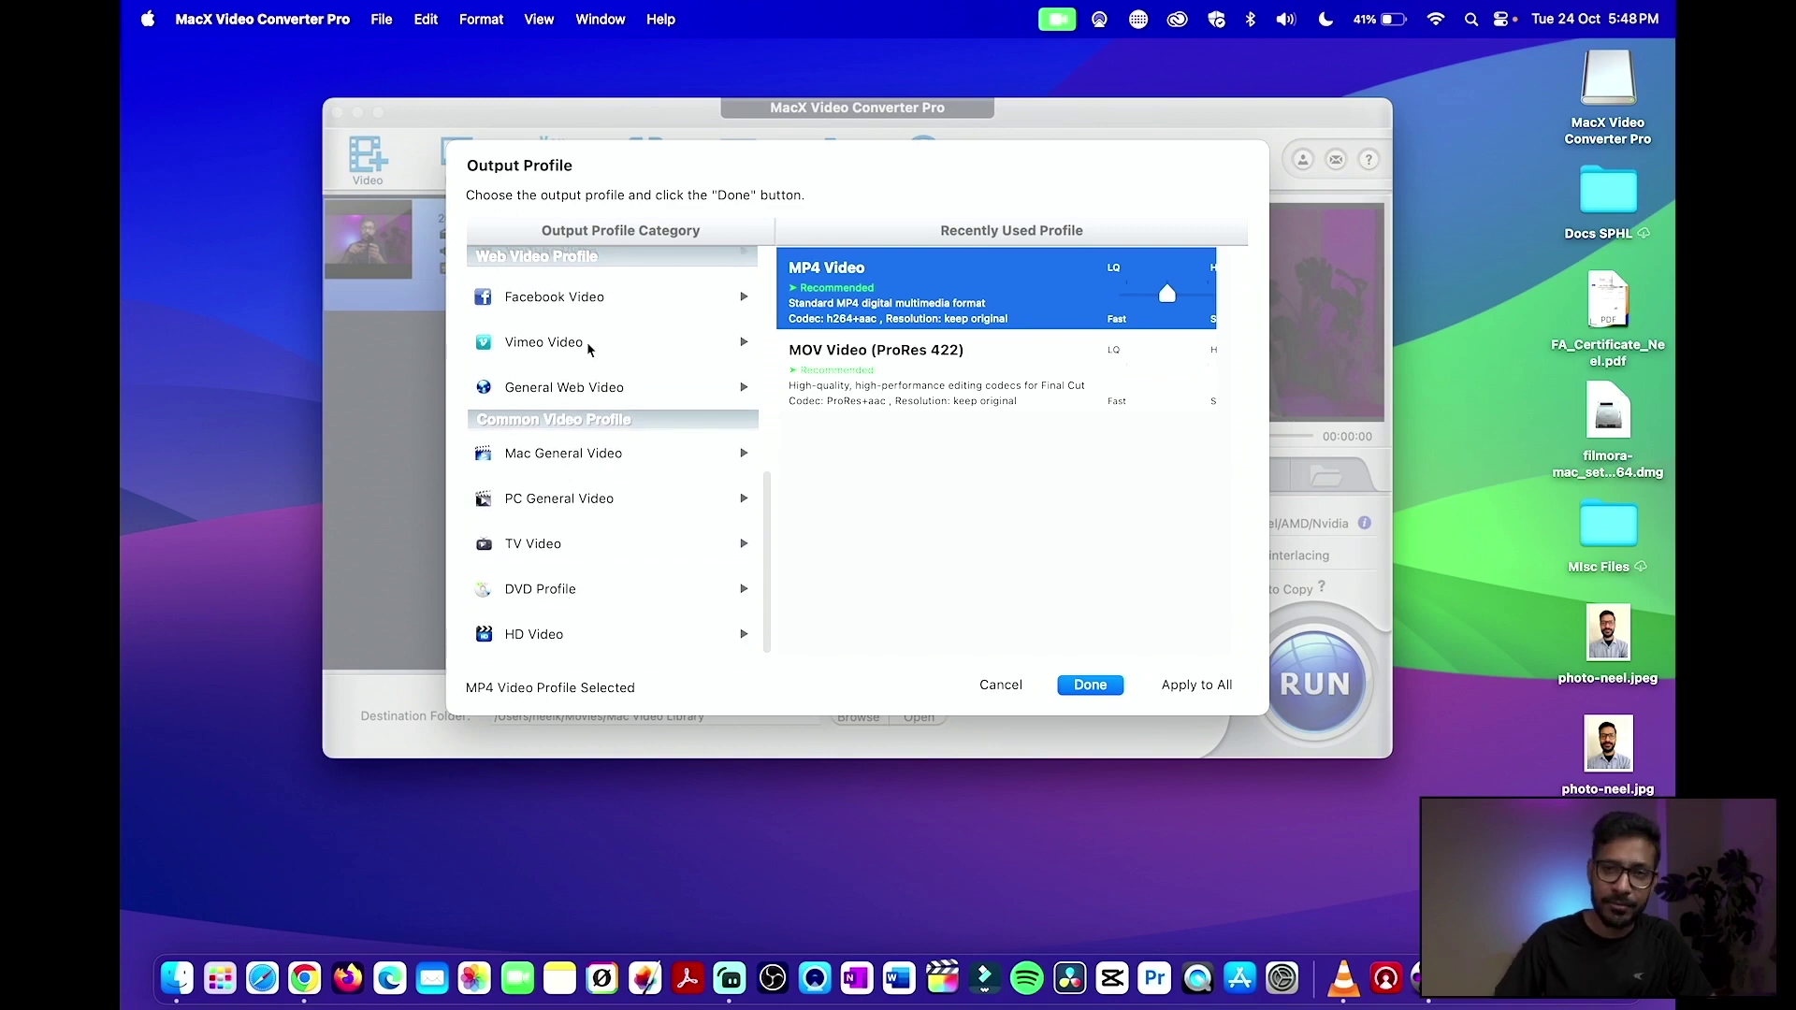
left_click(1090, 685)
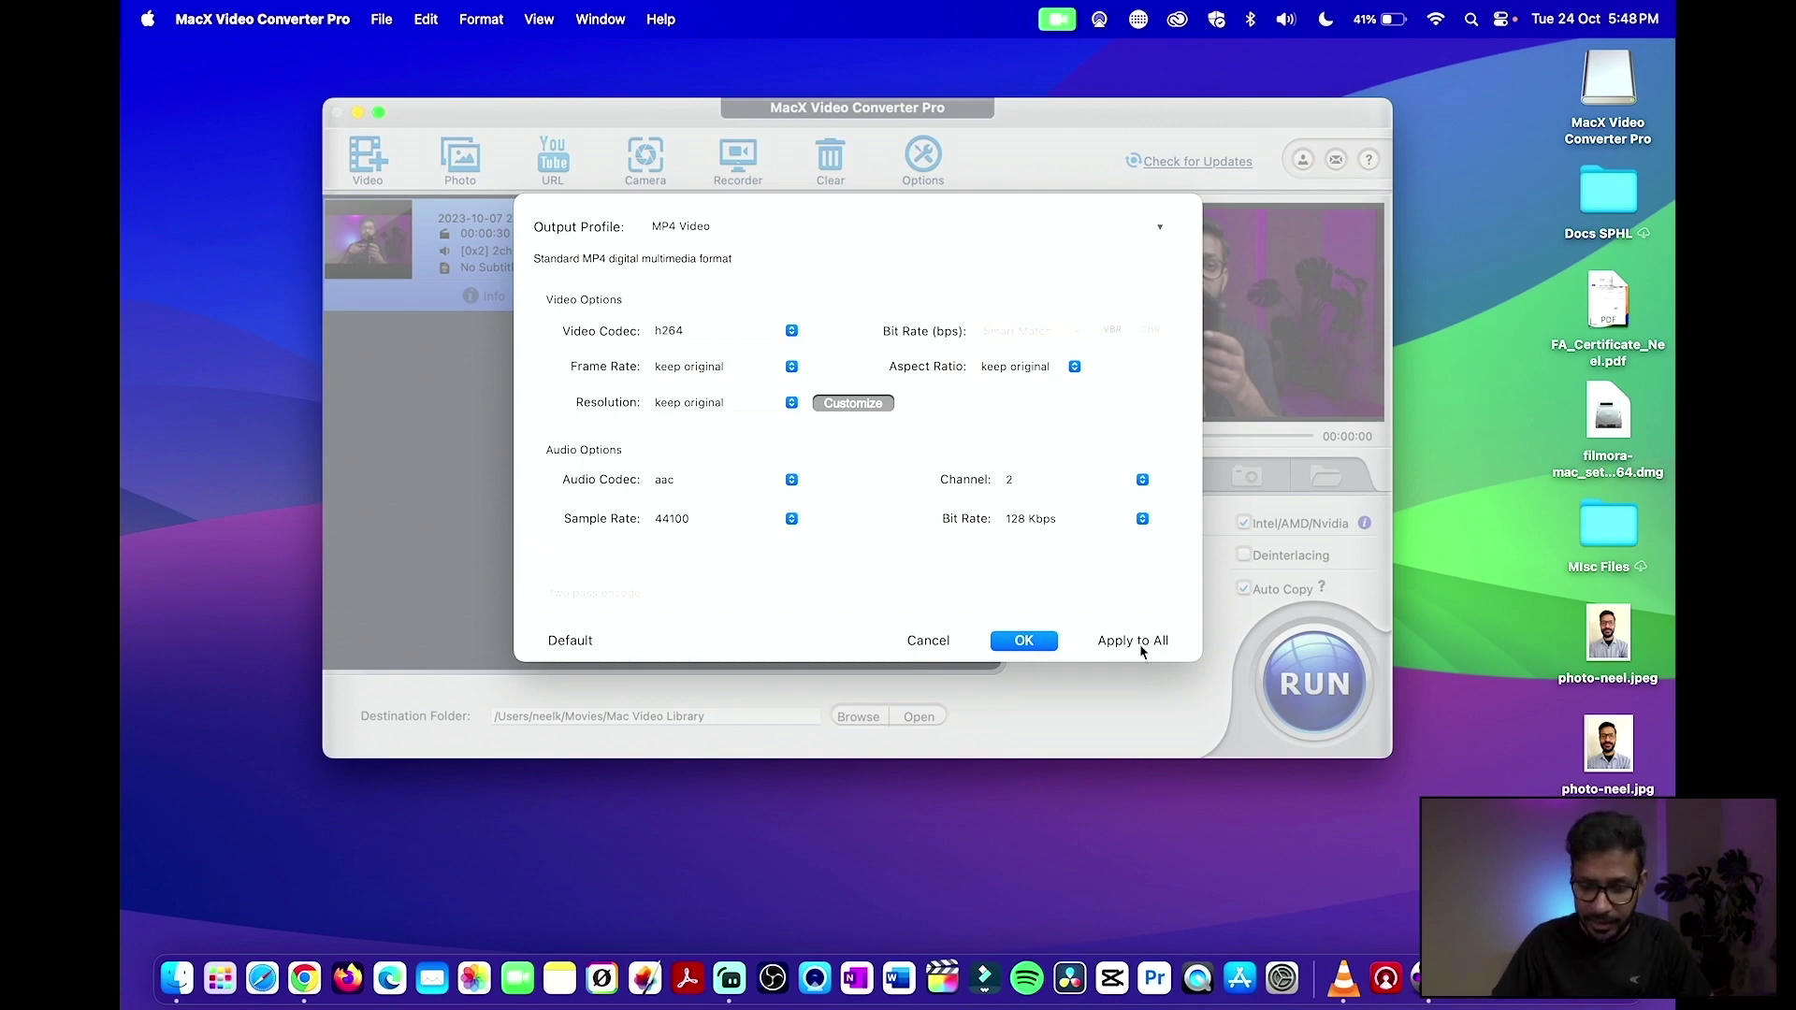
Step: Accept the MP4 settings and run the conversion
left_click(1022, 643)
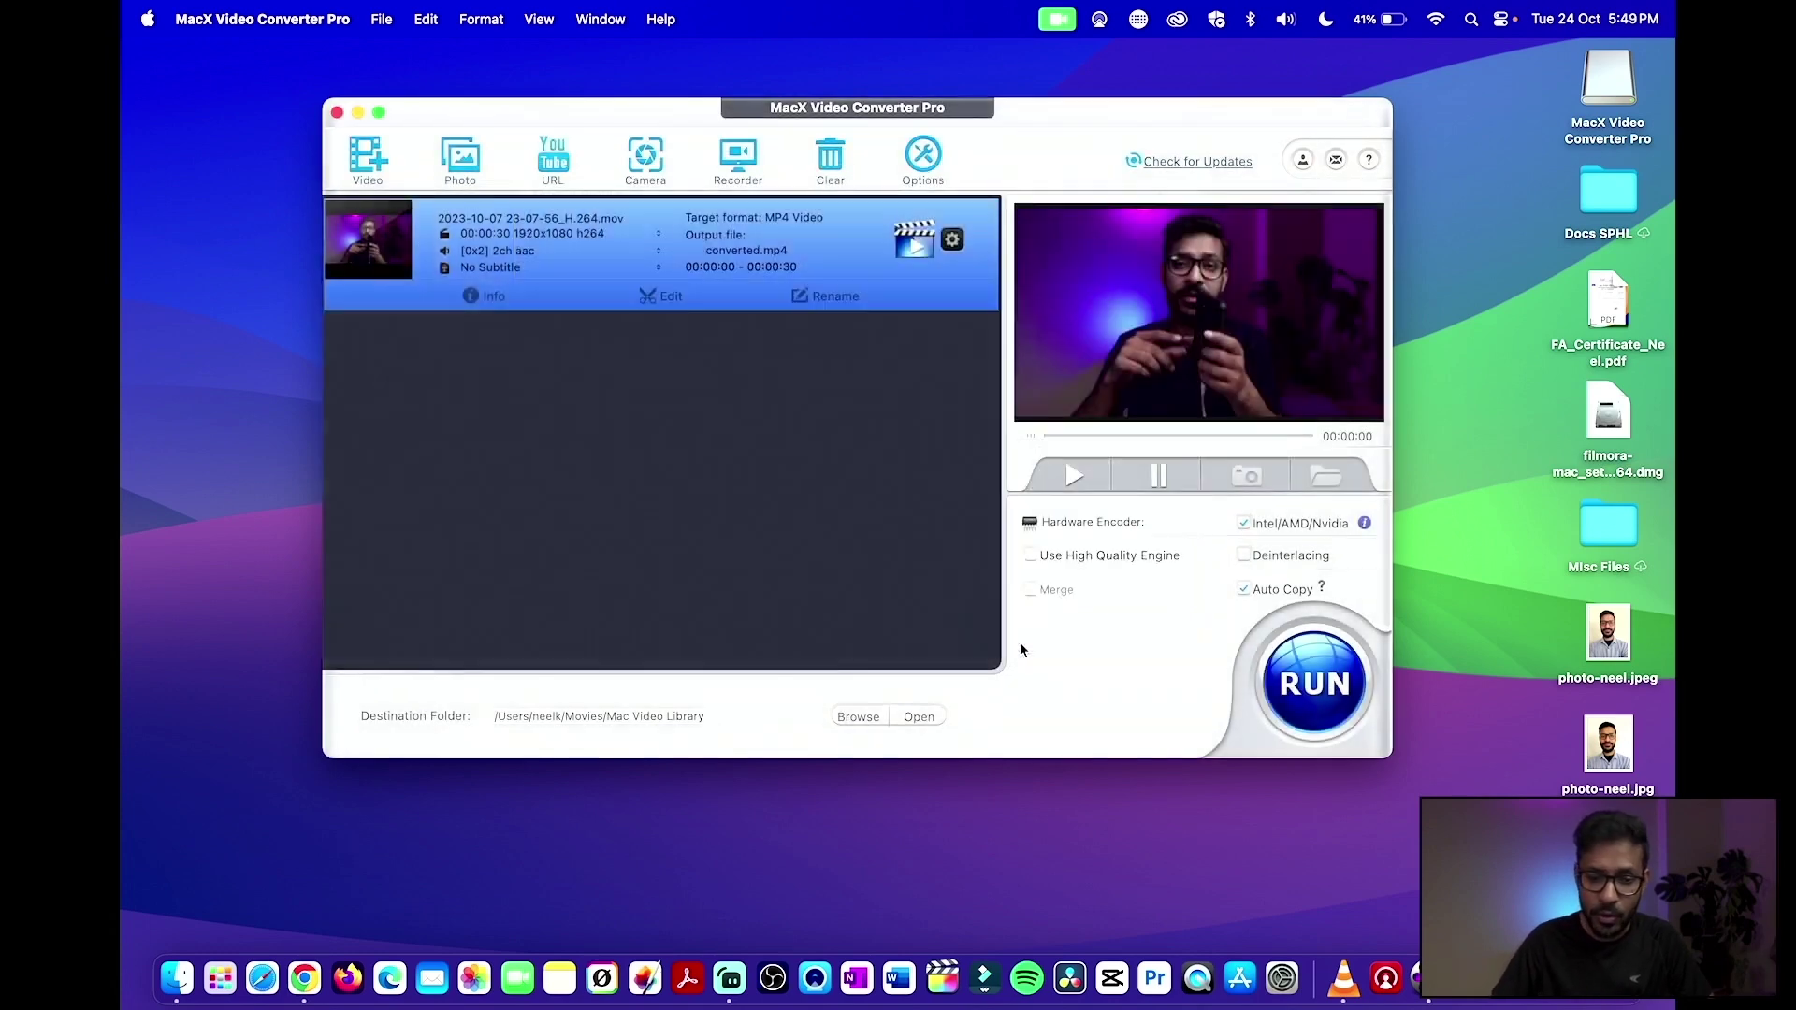
left_click(1319, 684)
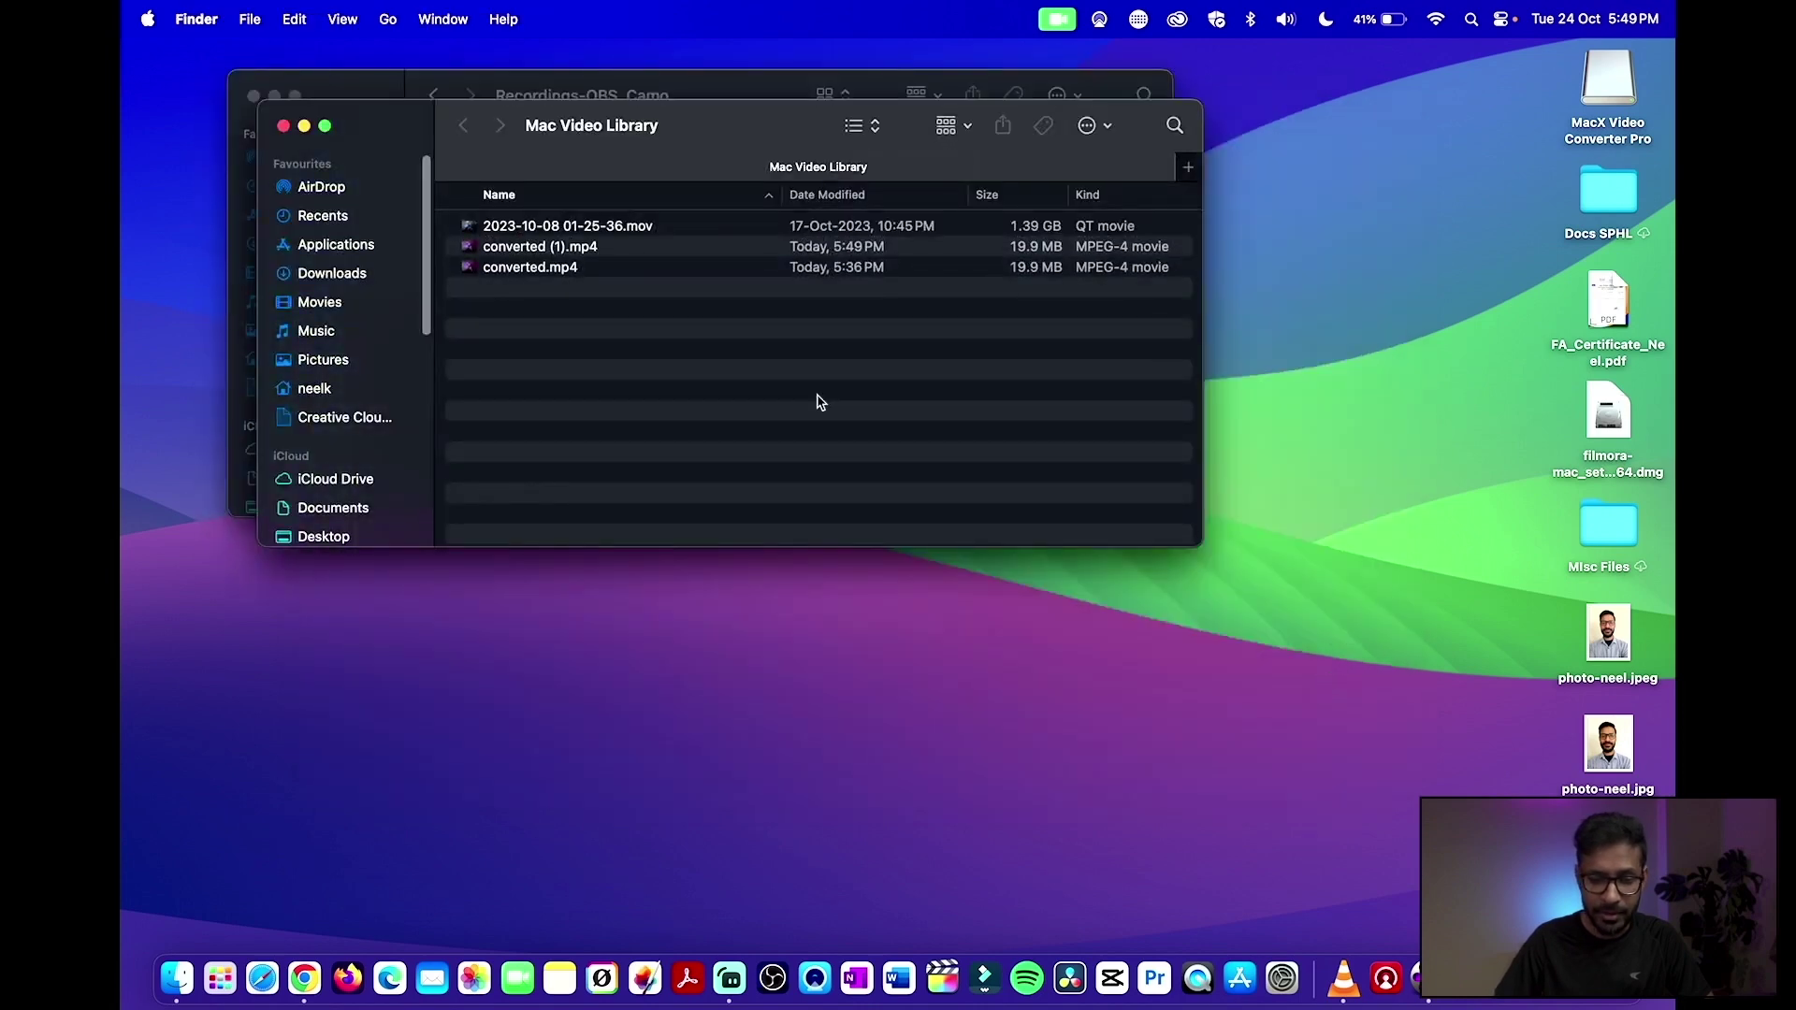
Step: Open converted (1).mp4 from Finder with VLC
left_click(870, 250)
right_click(870, 250)
mouse_move(932, 283)
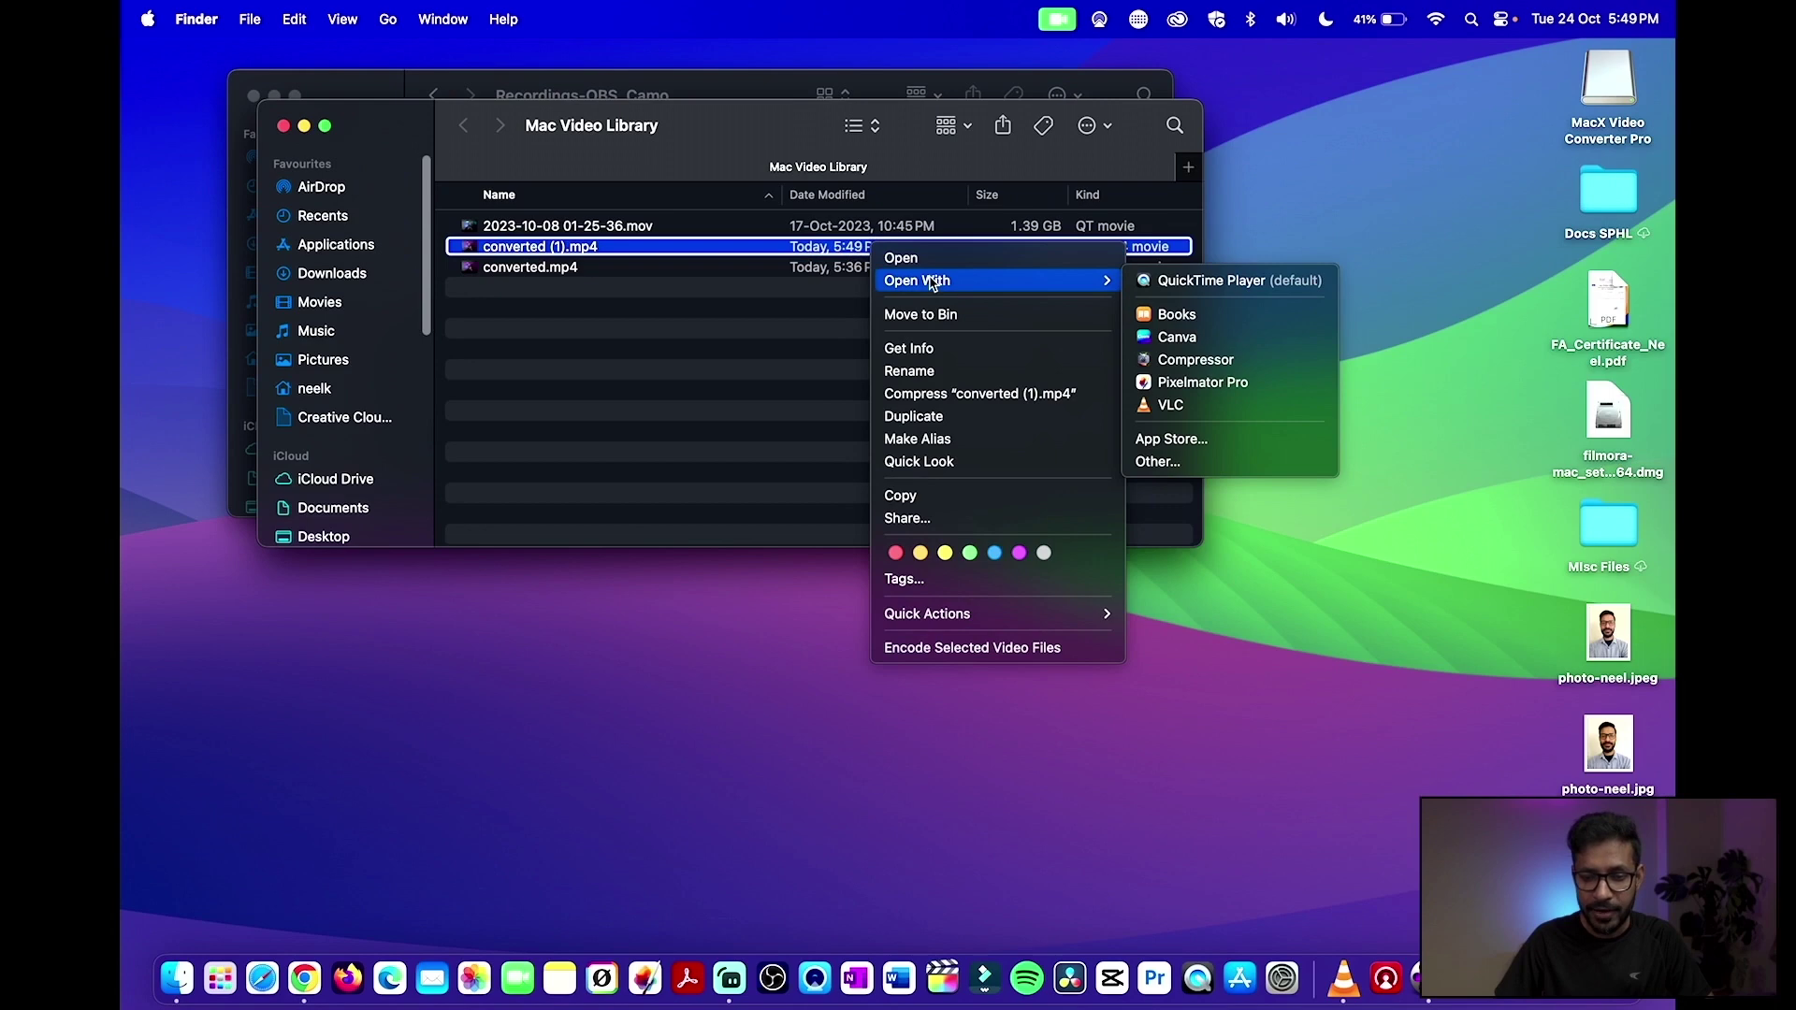
left_click(1209, 410)
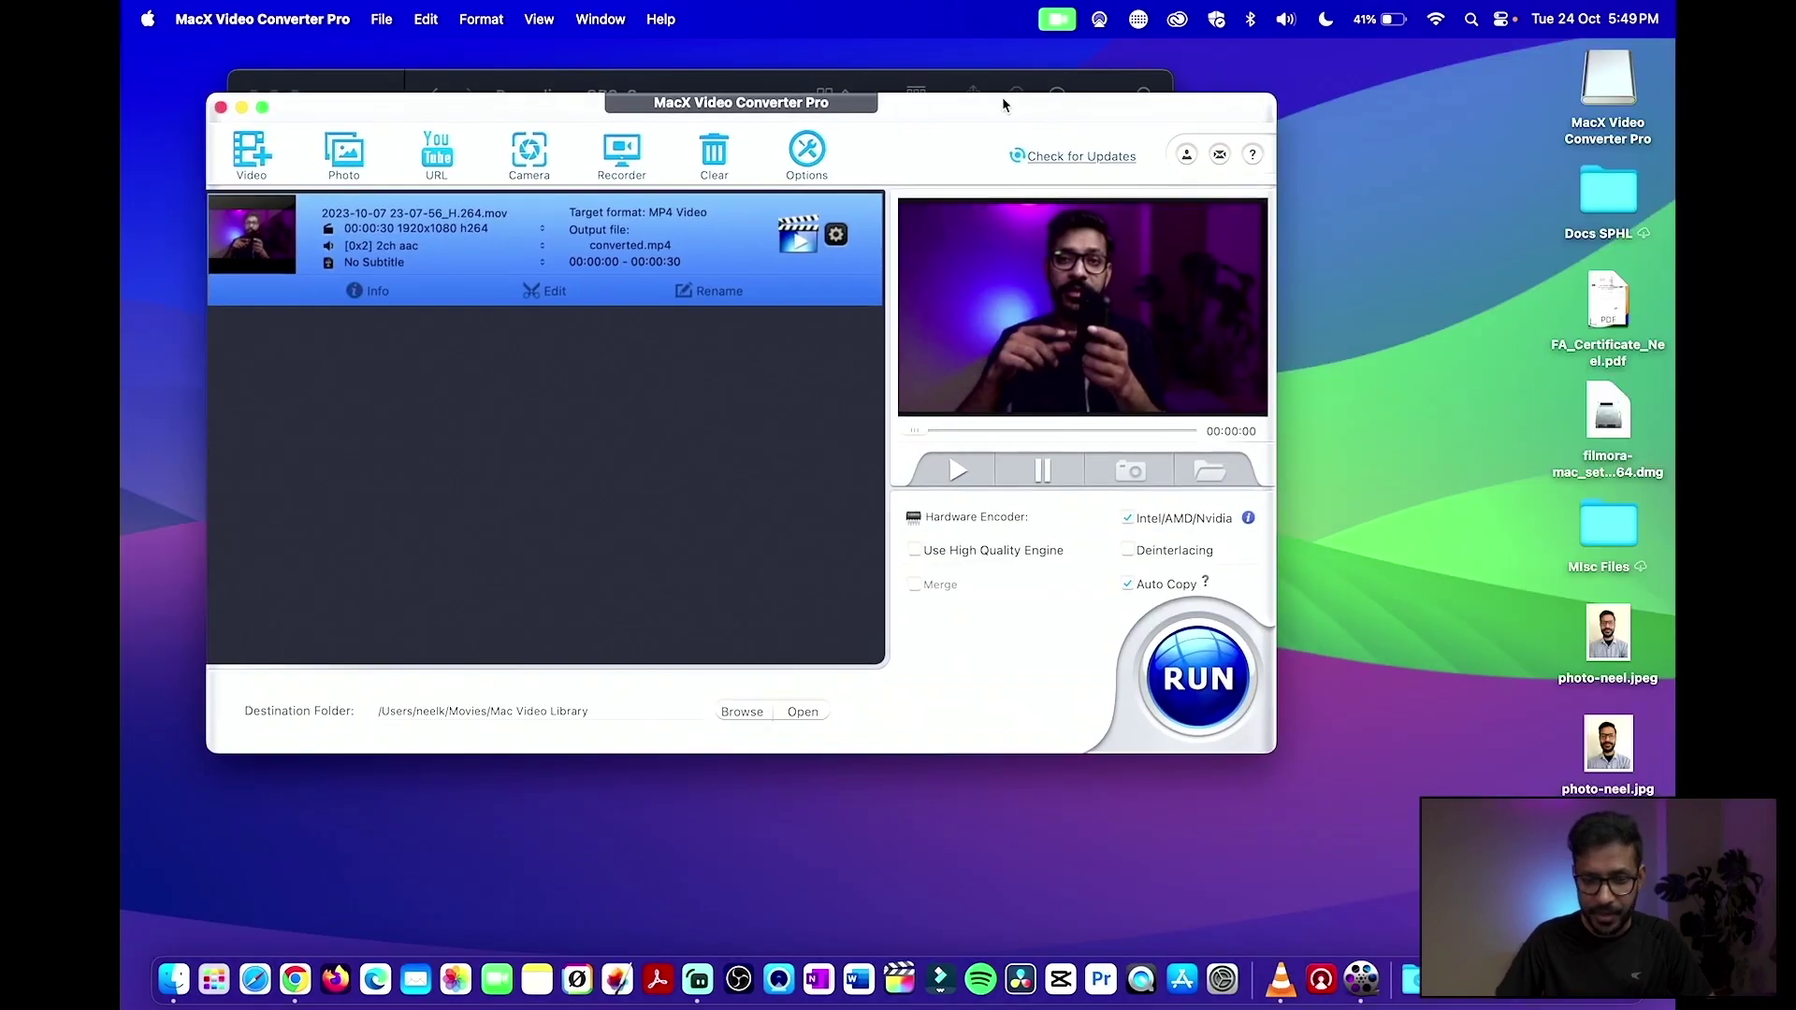
Step: After watching the clip in VLC, return to the converter window and nudge it down-right
left_click_drag(1002, 97, 1028, 124)
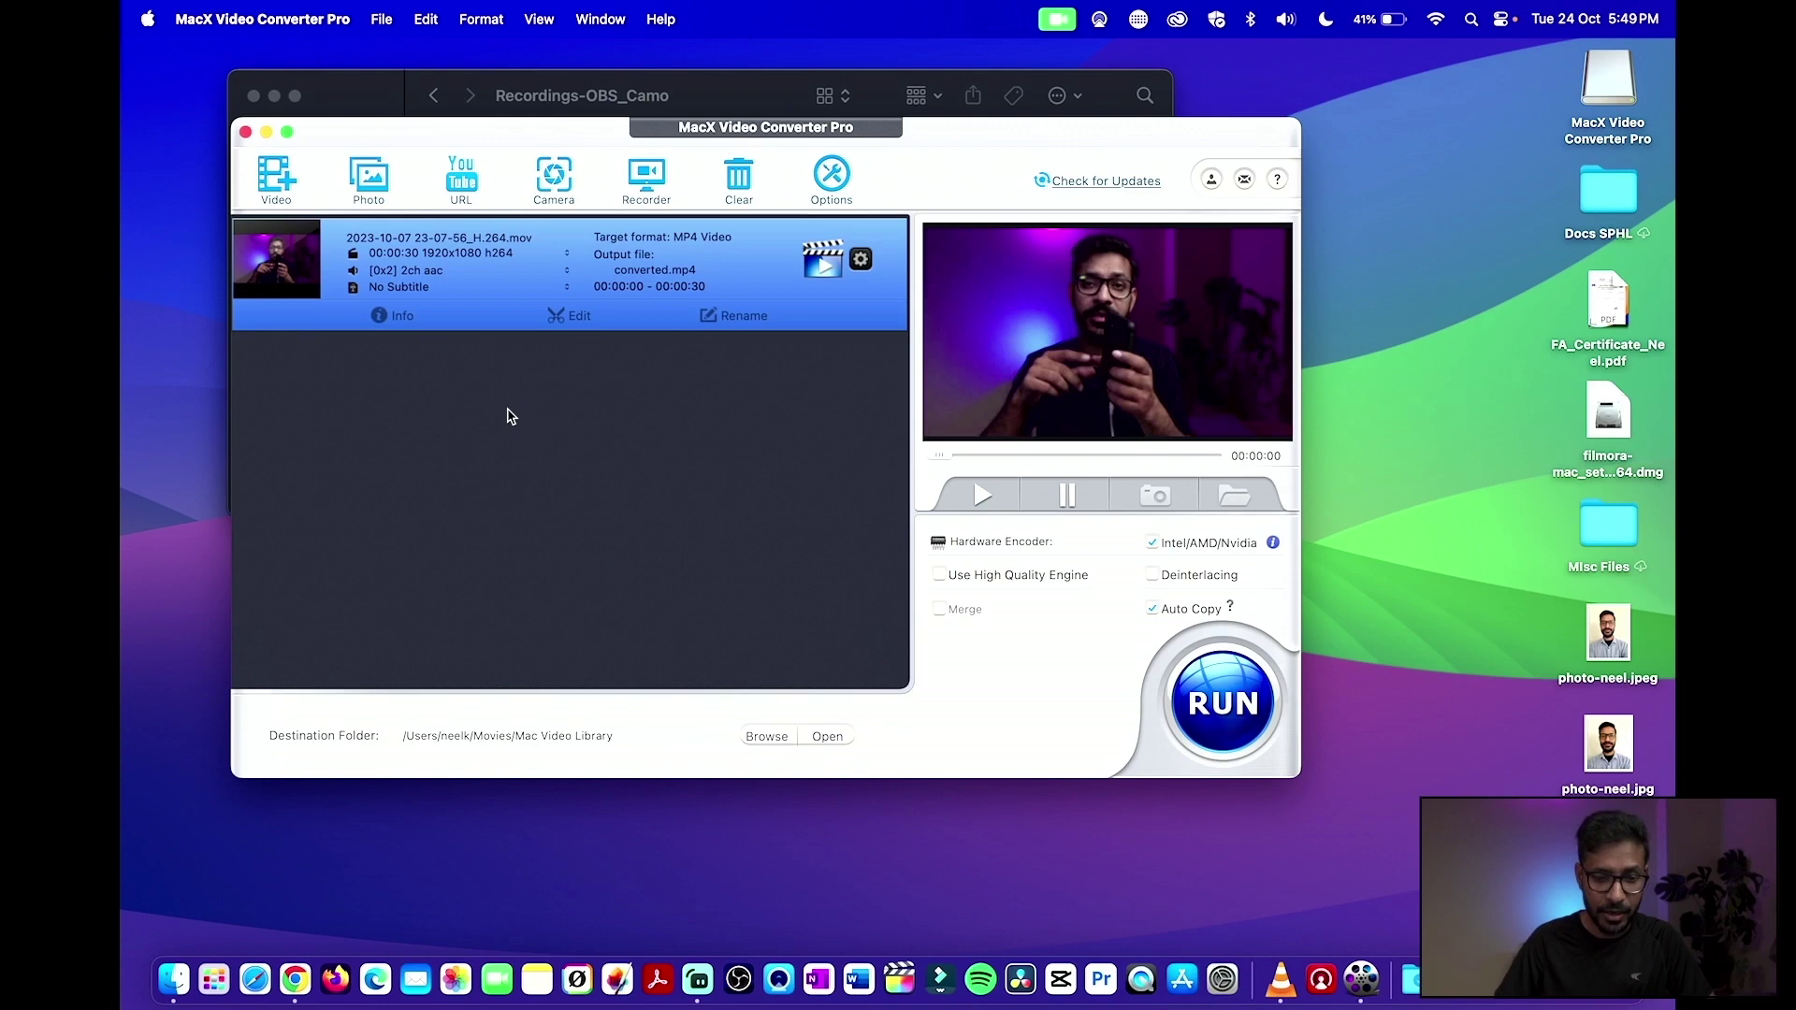
left_click(370, 180)
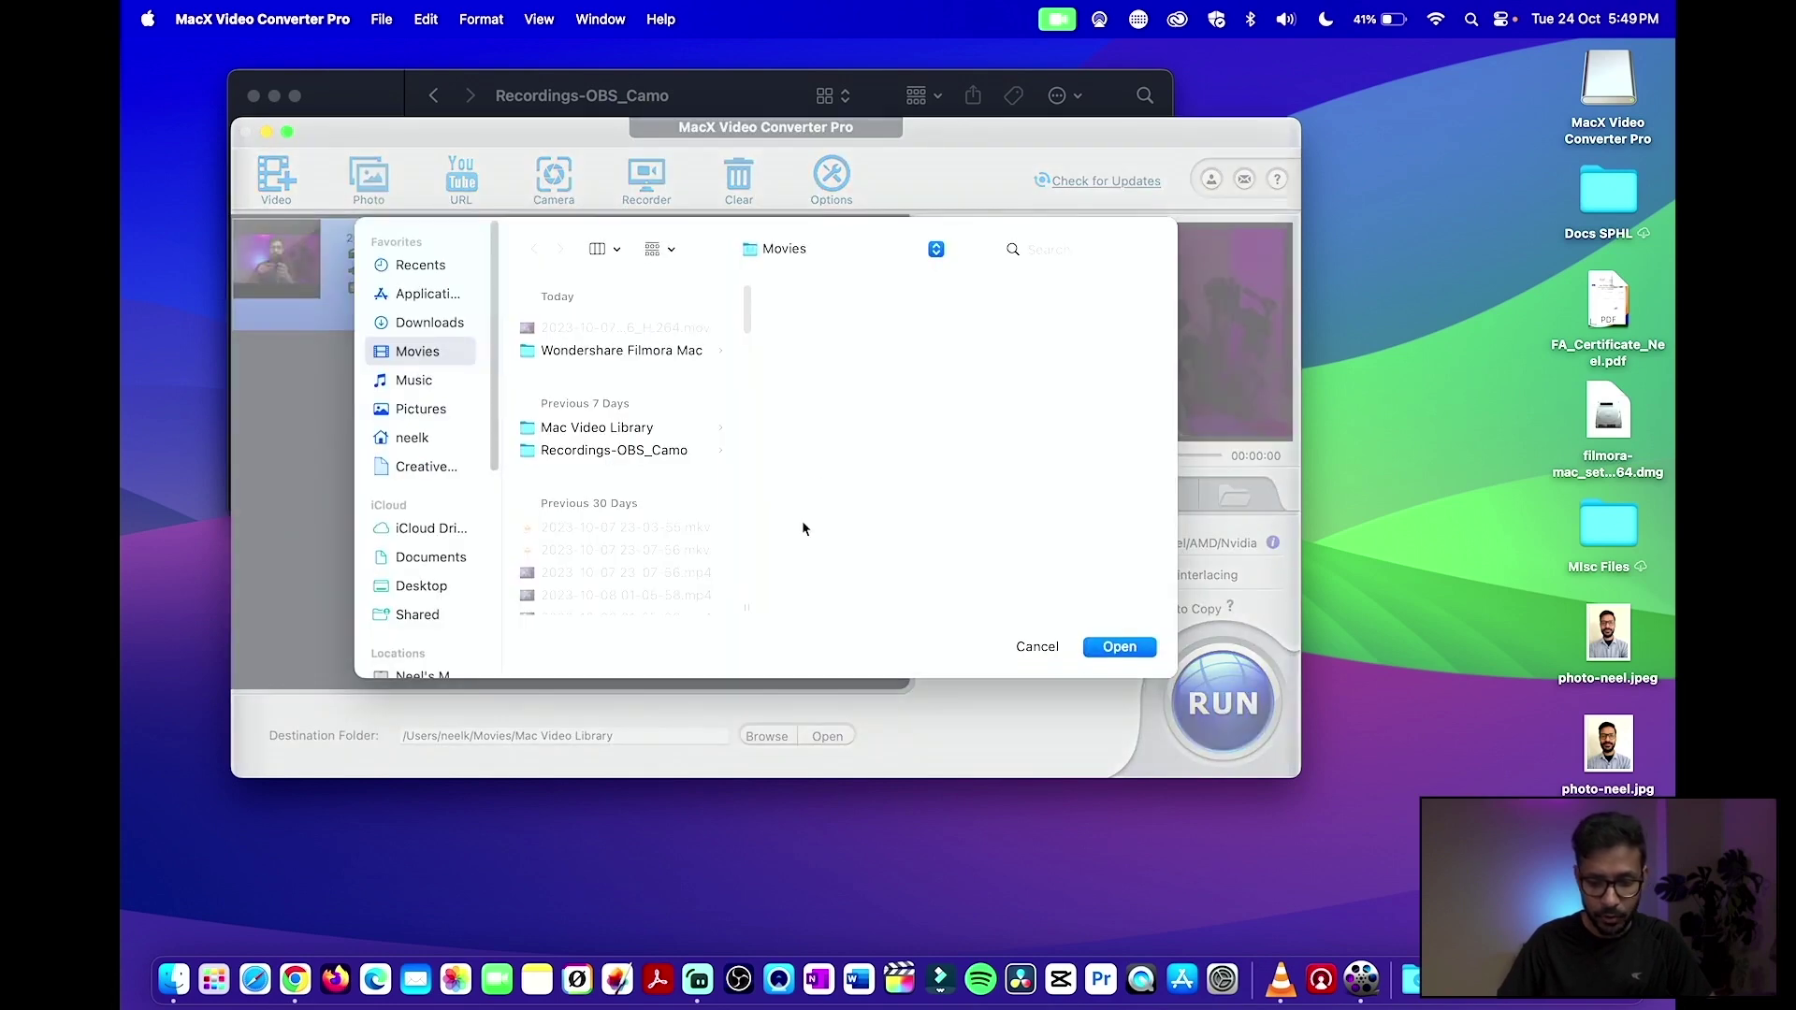
key("Escape")
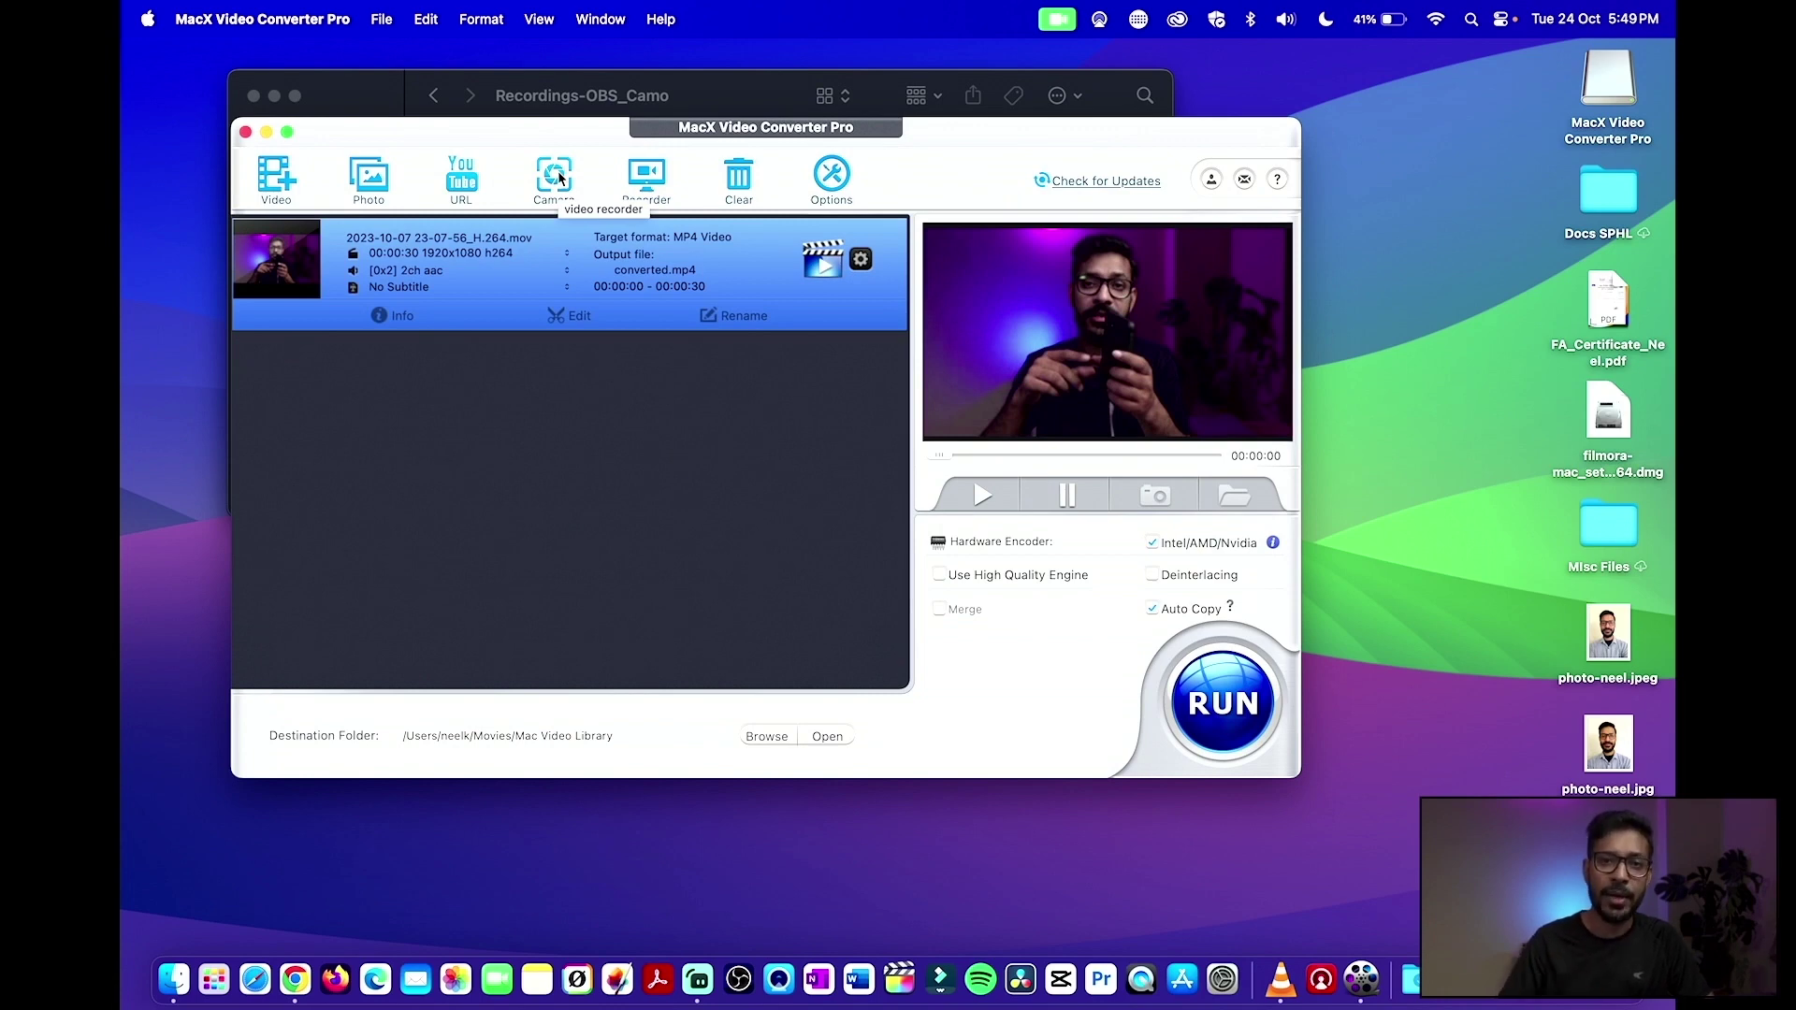
Step: Set the Camera recorder's video device to FaceTime HD Camera, then minimise the recorder
left_click(555, 176)
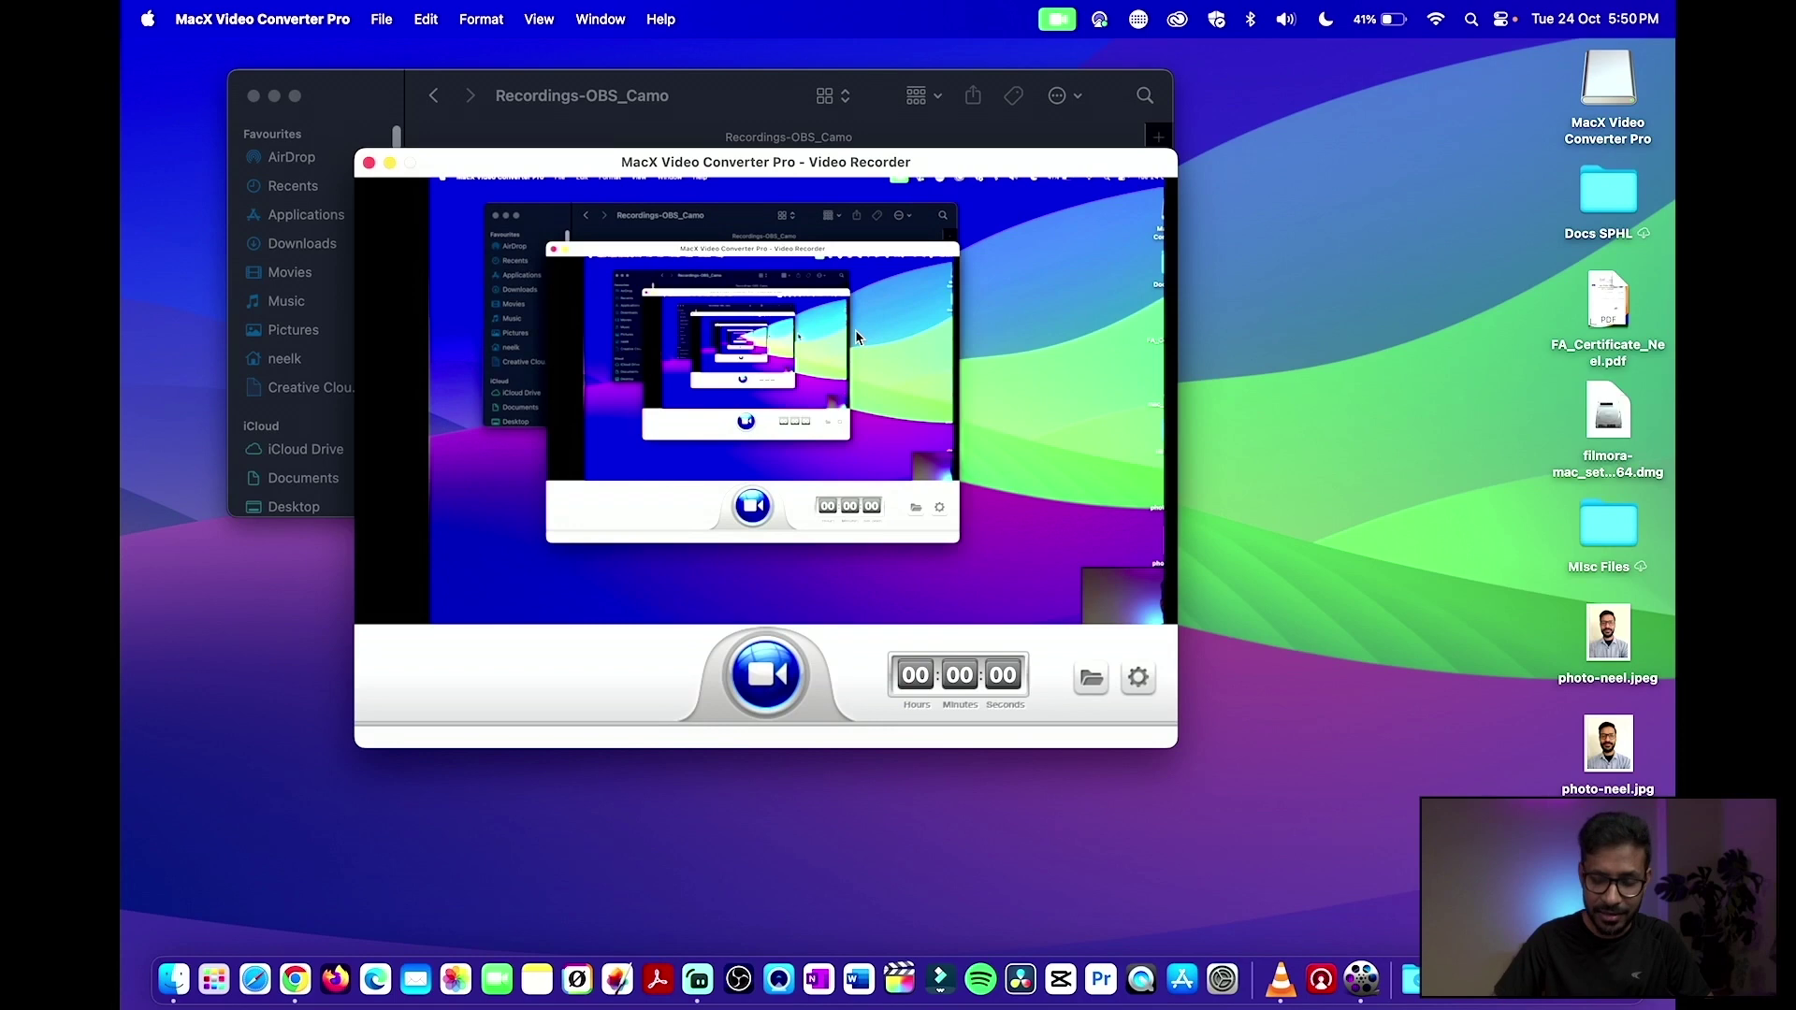
left_click(1139, 680)
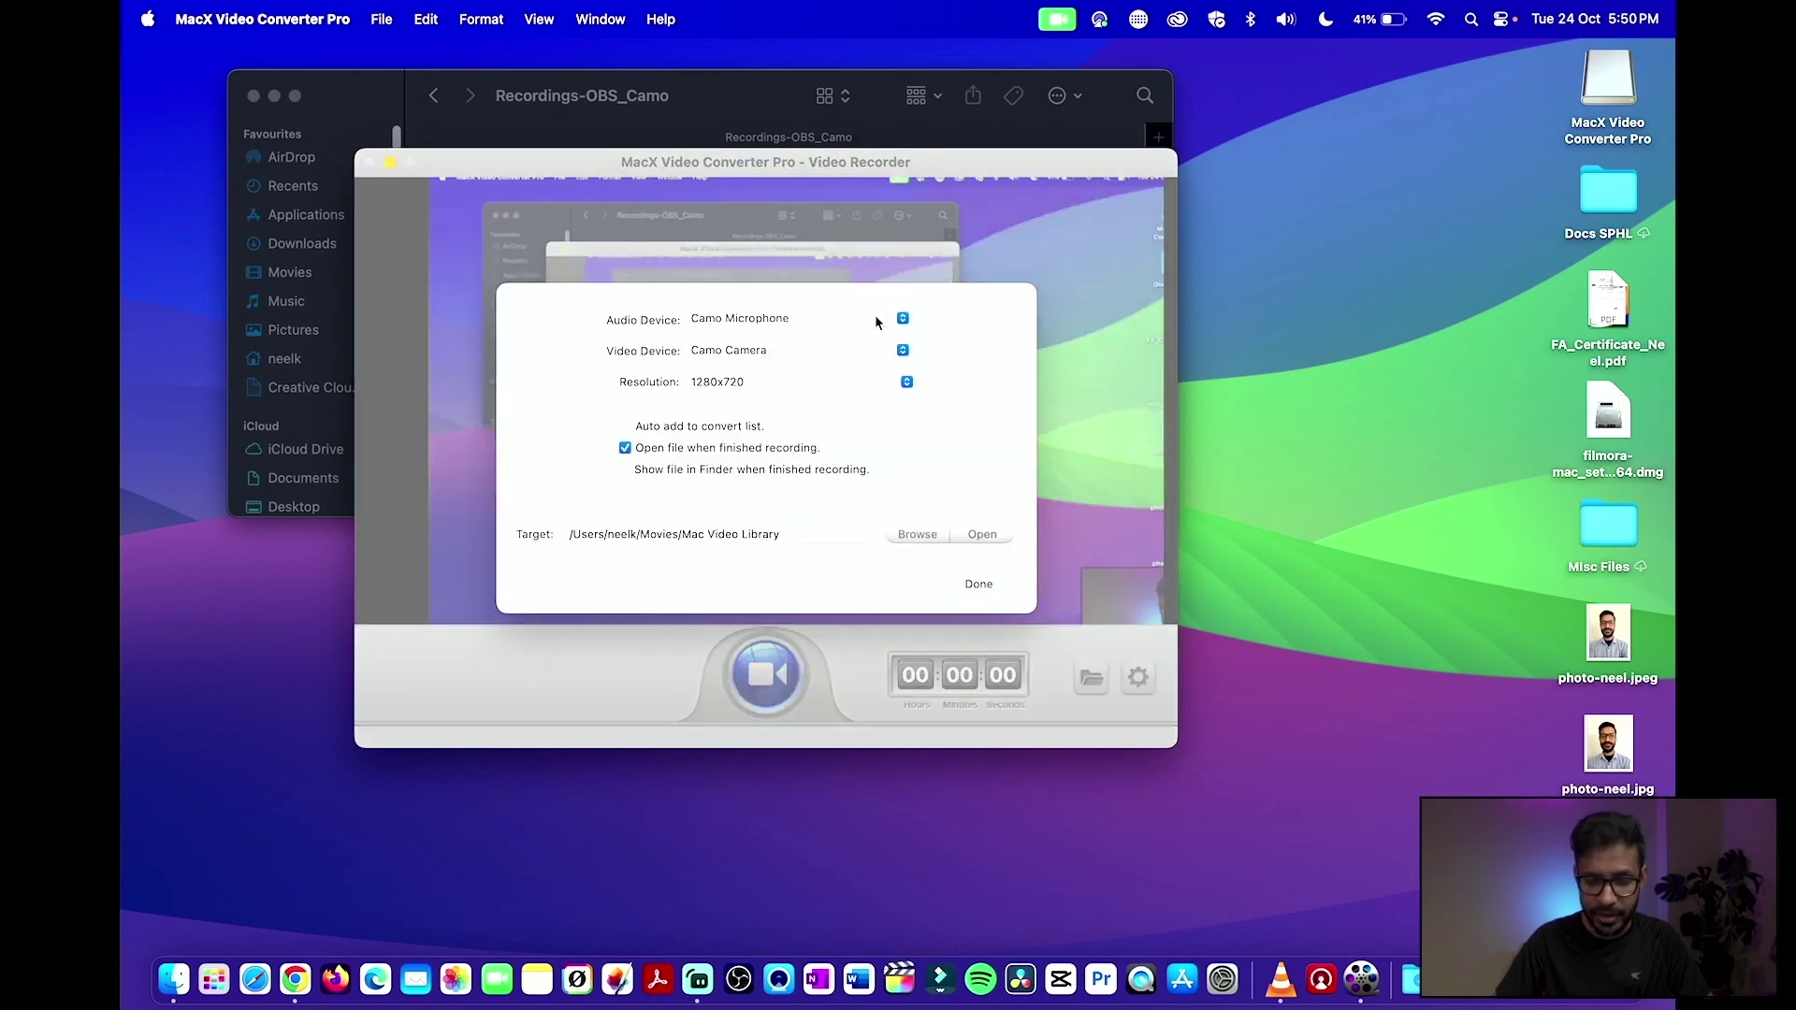
left_click(807, 350)
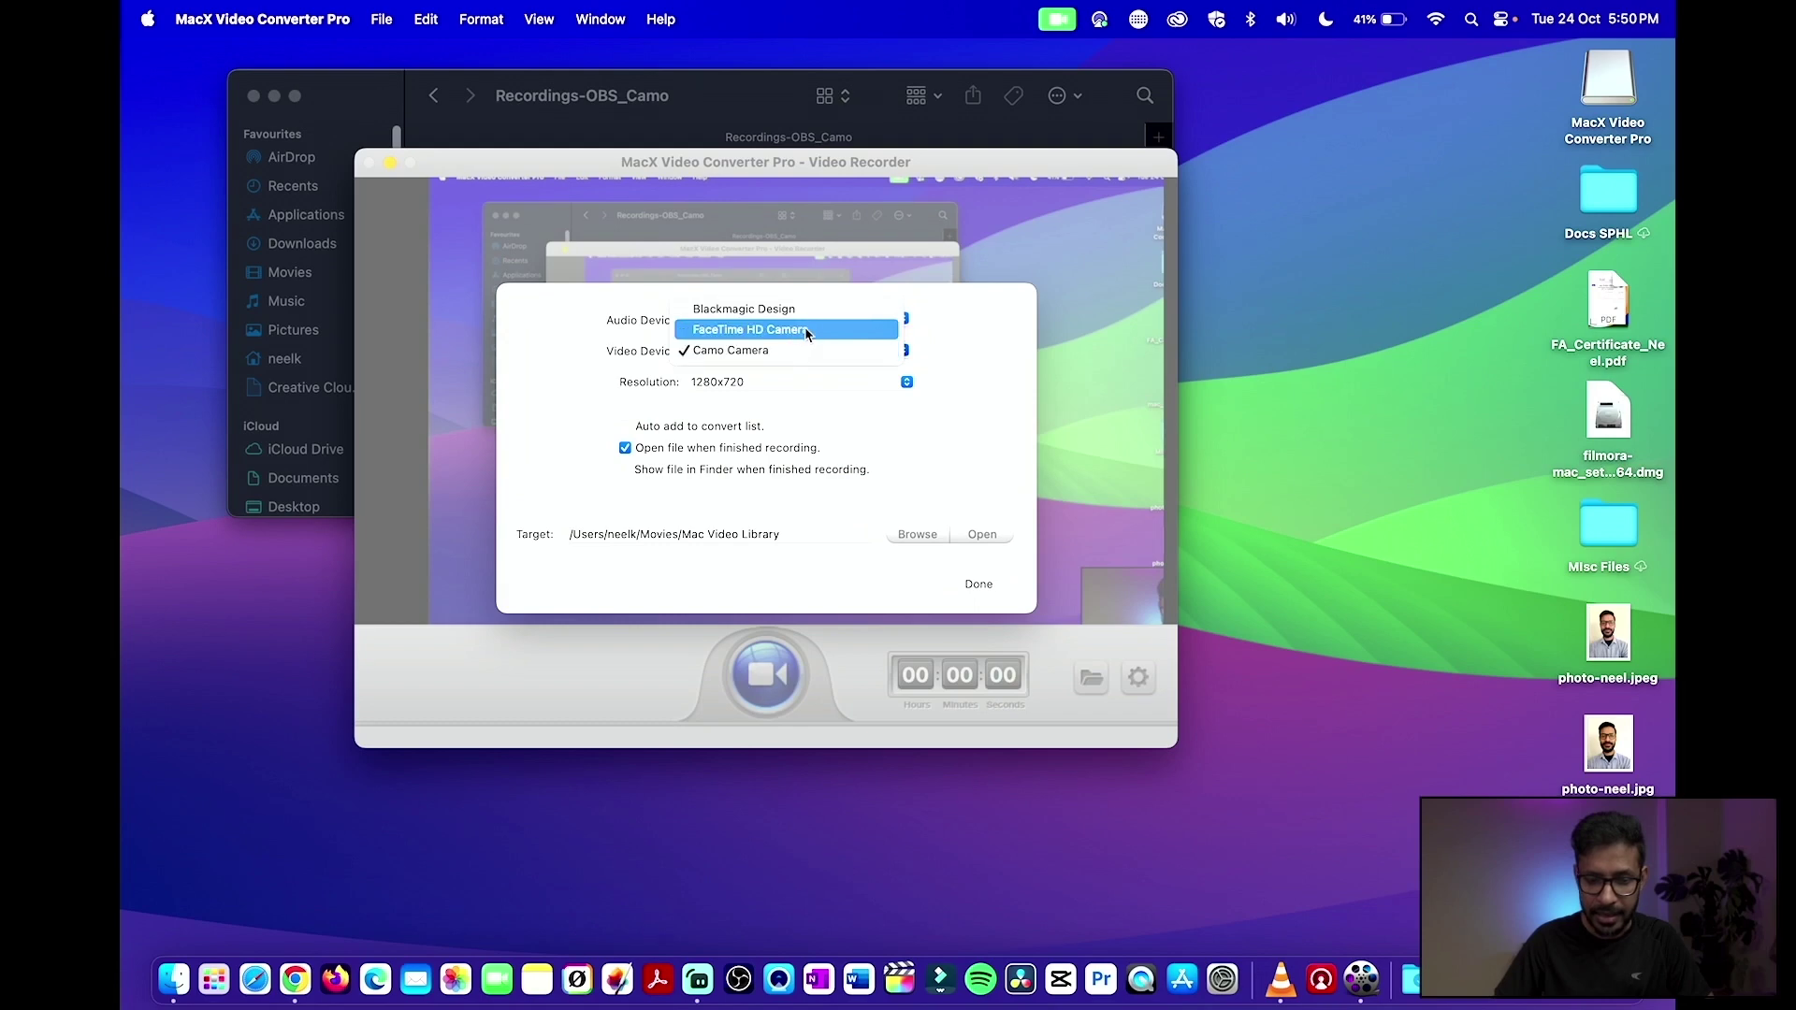
left_click(803, 329)
key("Return")
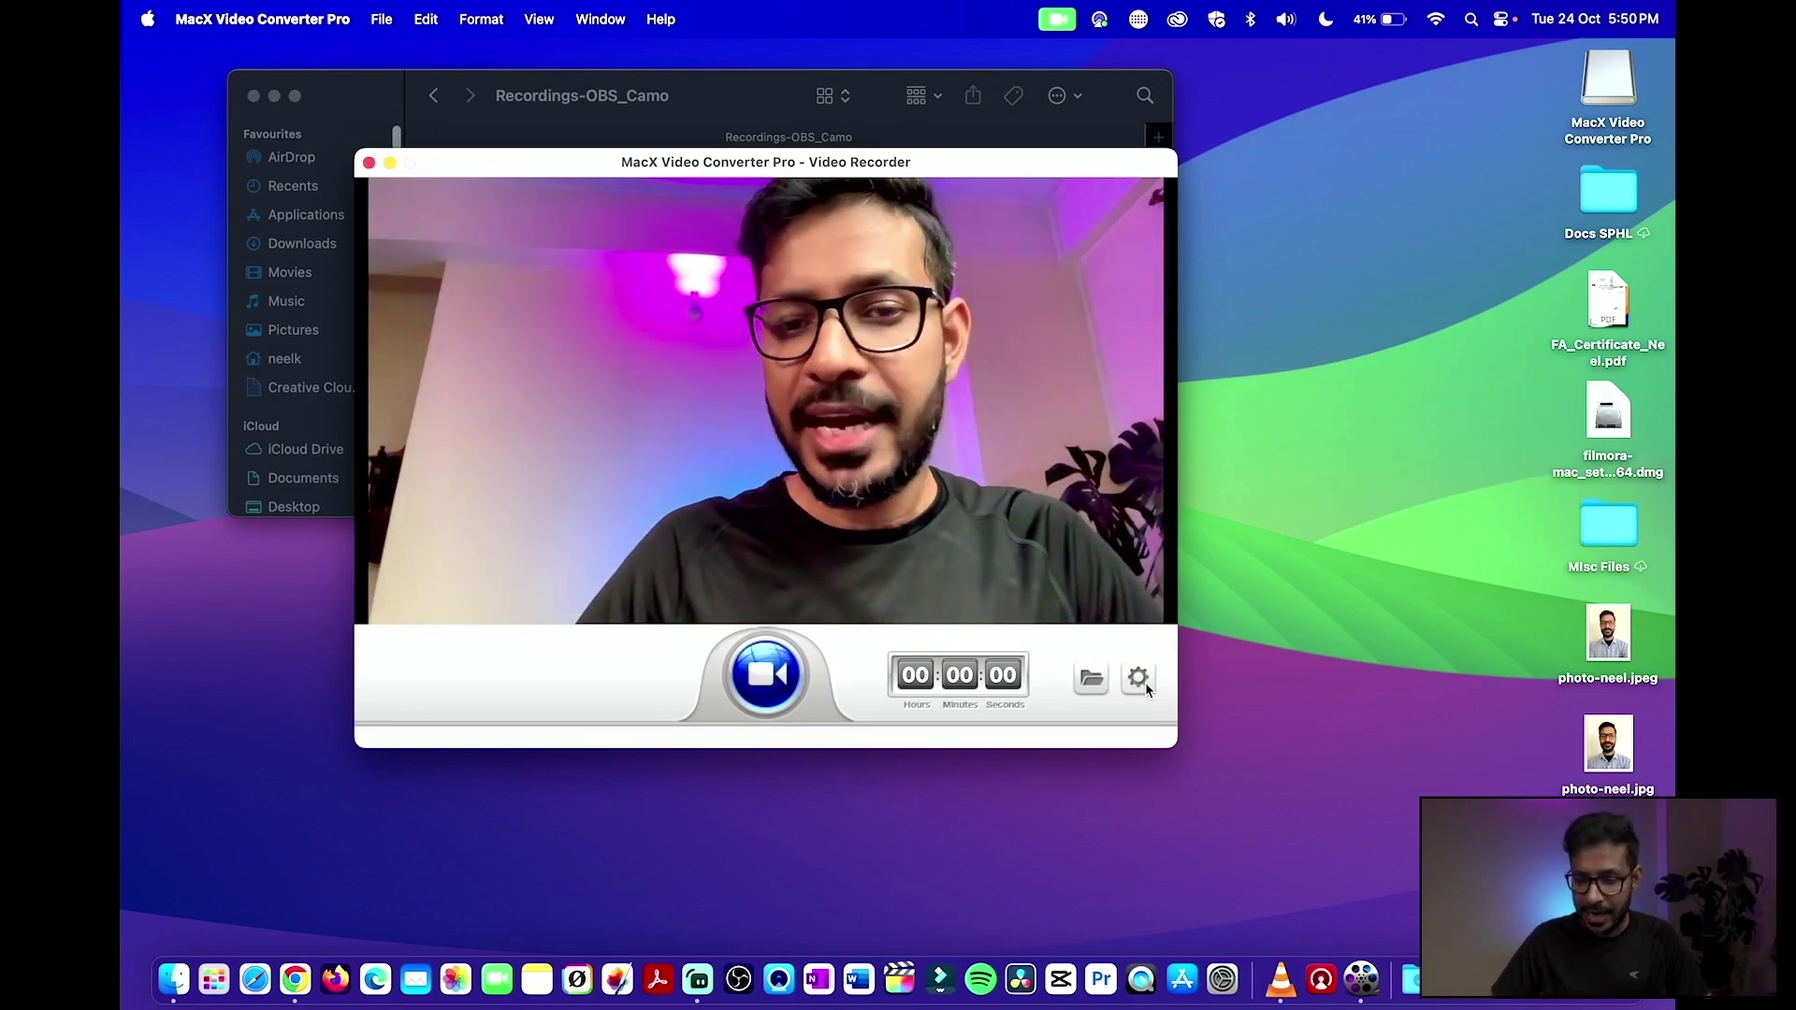
left_click(391, 164)
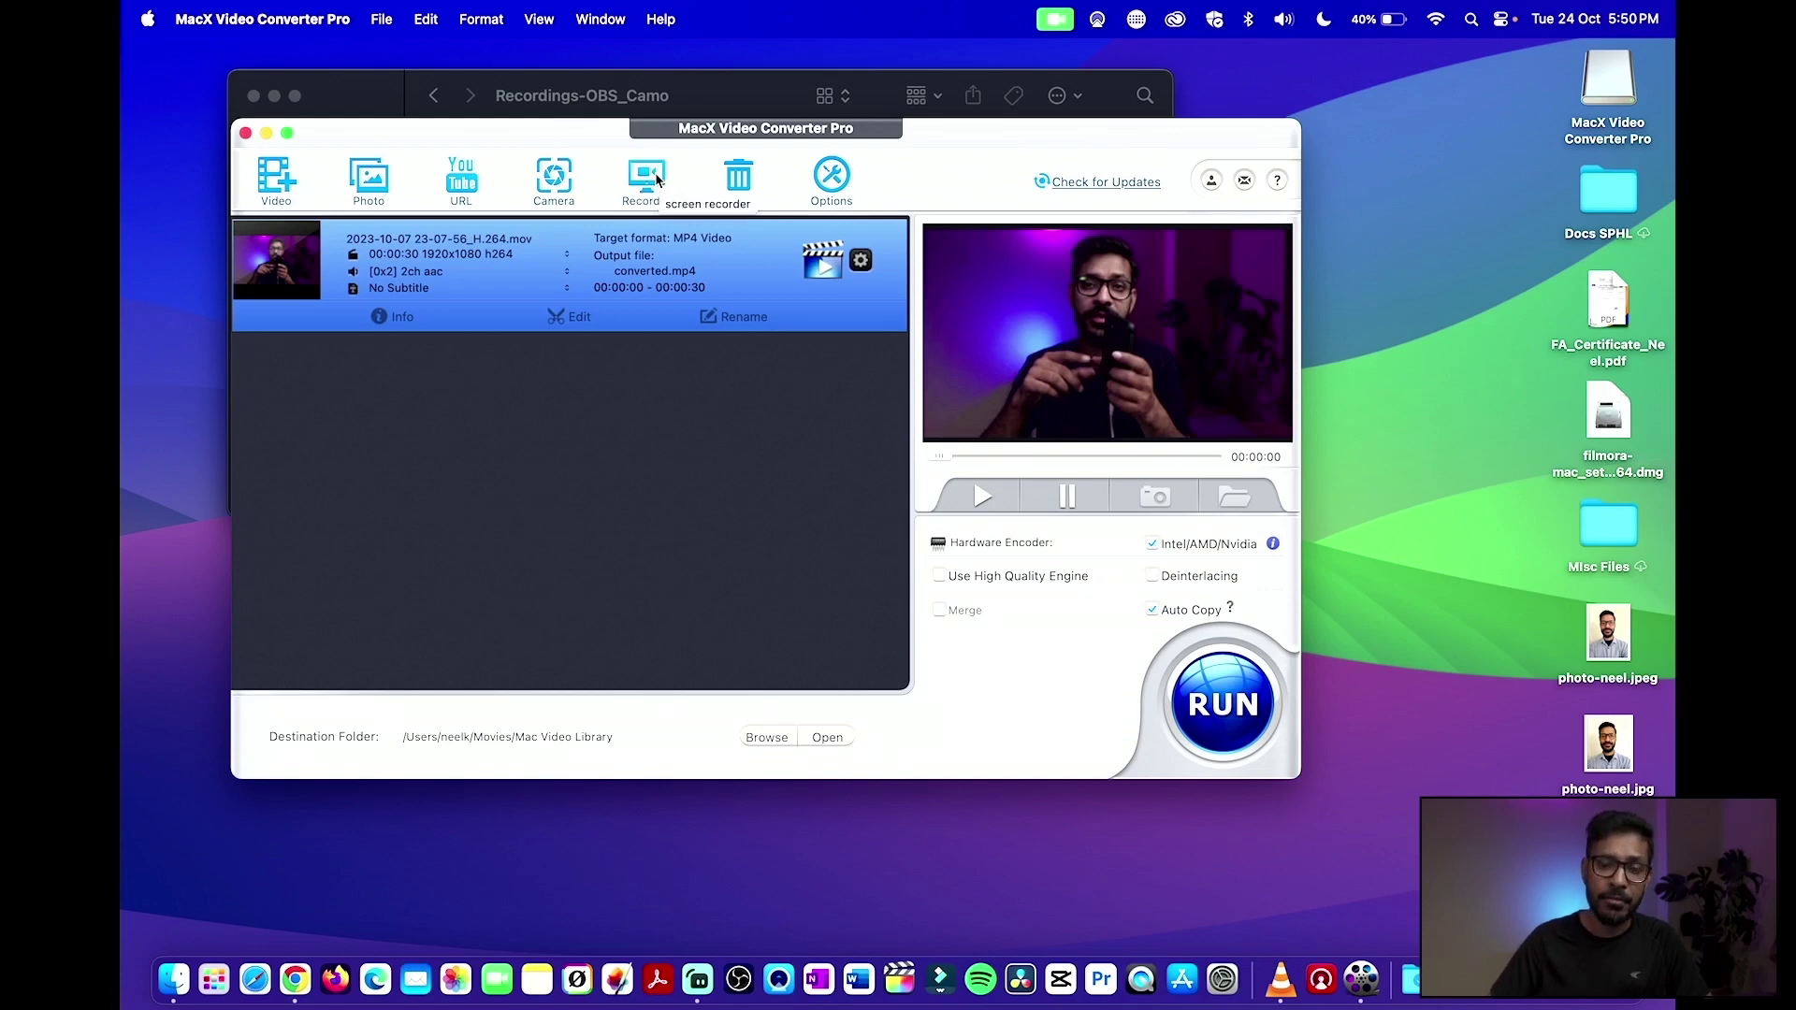
Step: In the Screen Recorder, enlarge a custom capture region by its corners, then tick Keep full screen
left_click(656, 180)
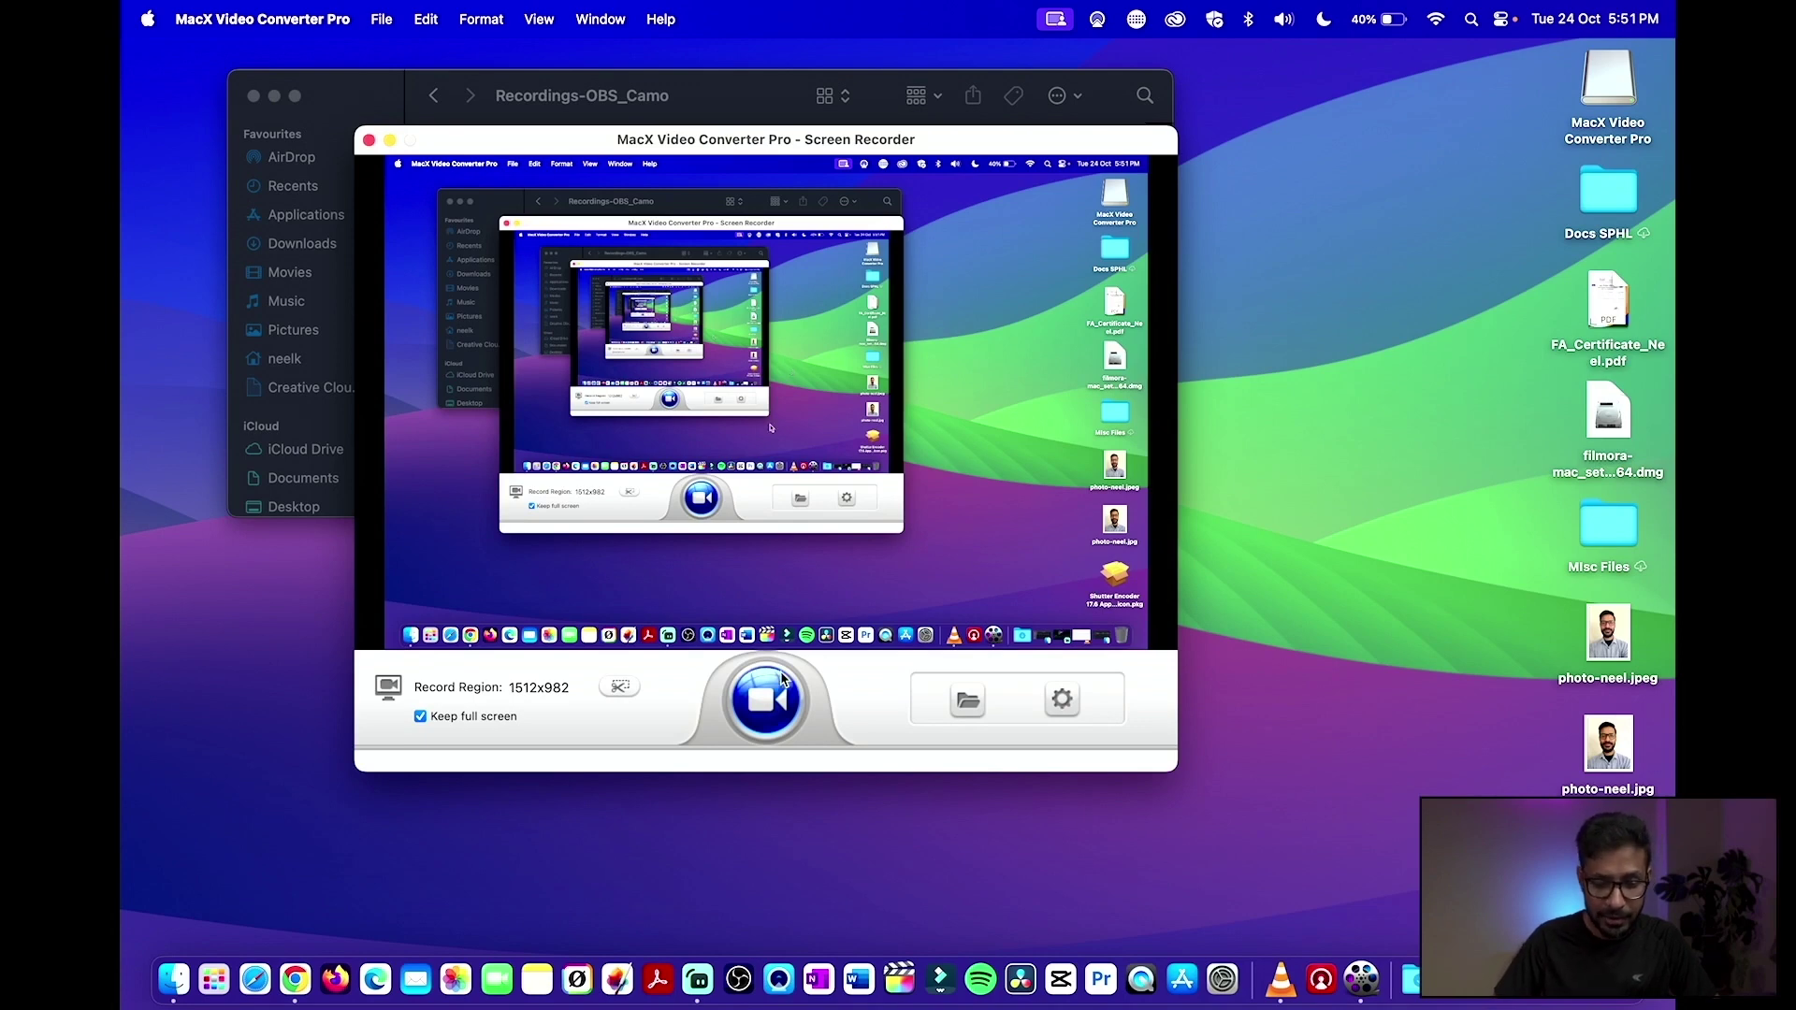
left_click(620, 688)
left_click_drag(485, 188, 205, 76)
left_click_drag(1310, 814, 1480, 885)
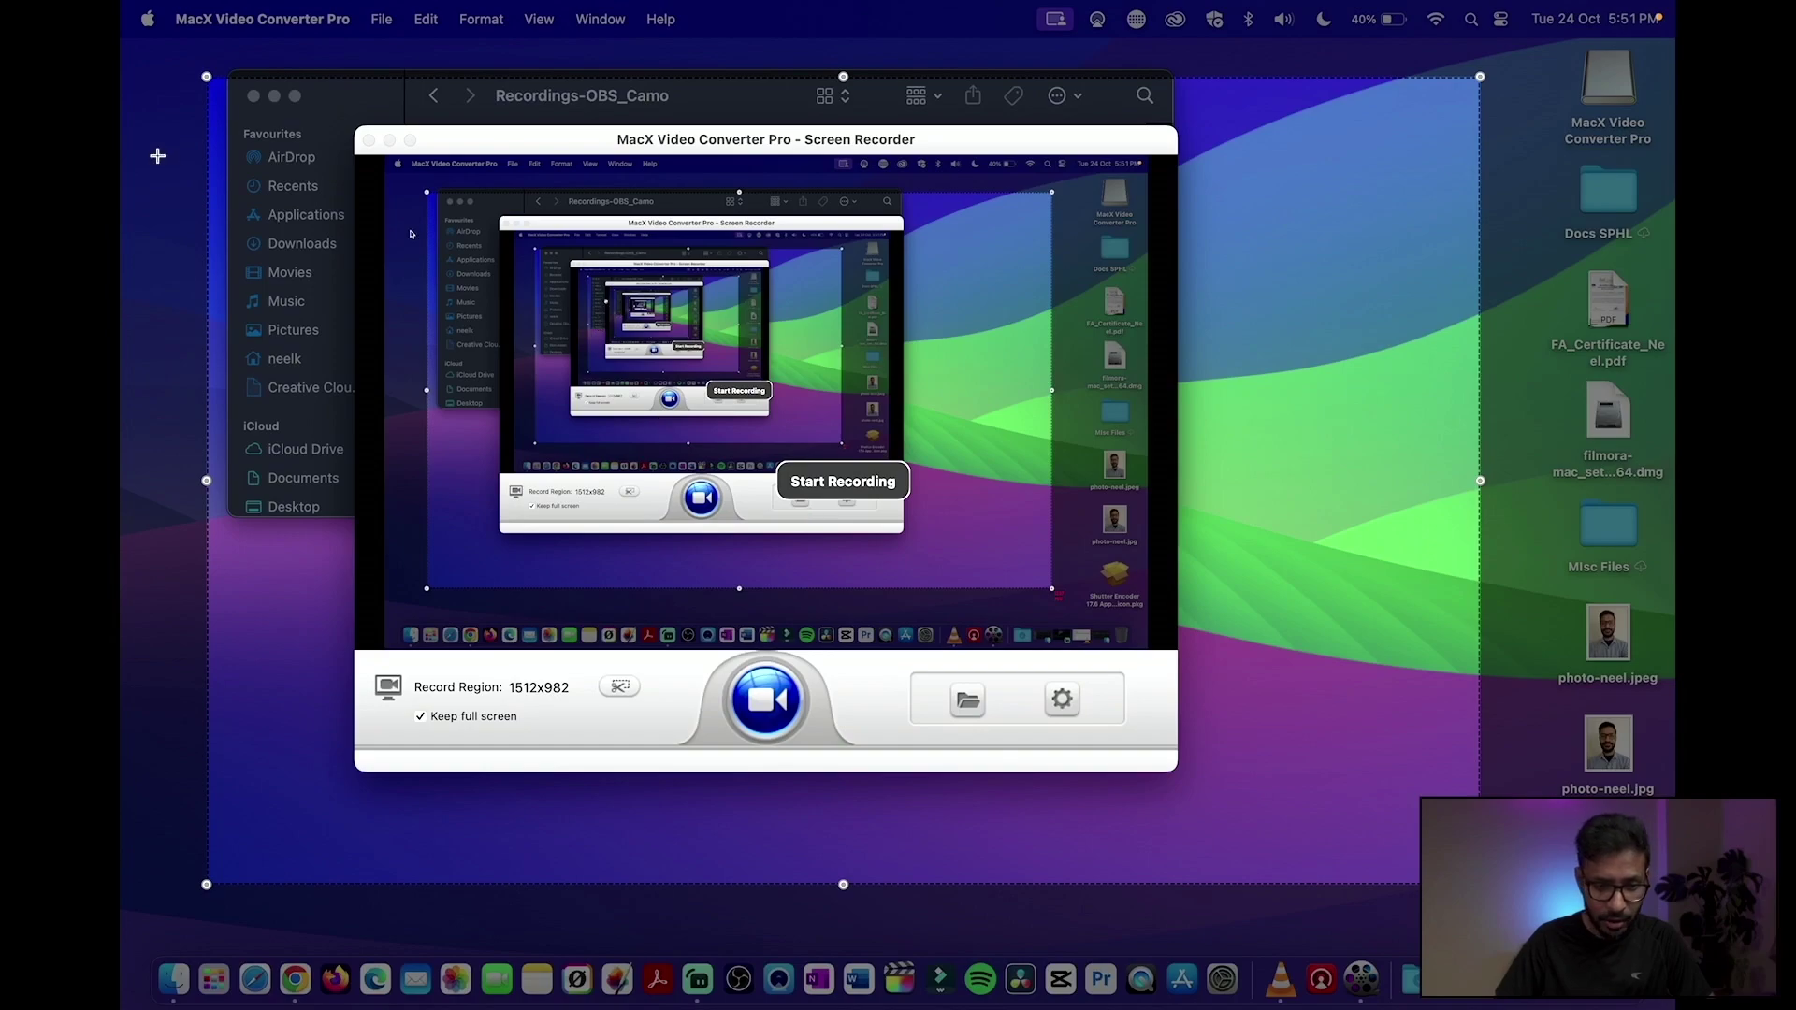
left_click(420, 717)
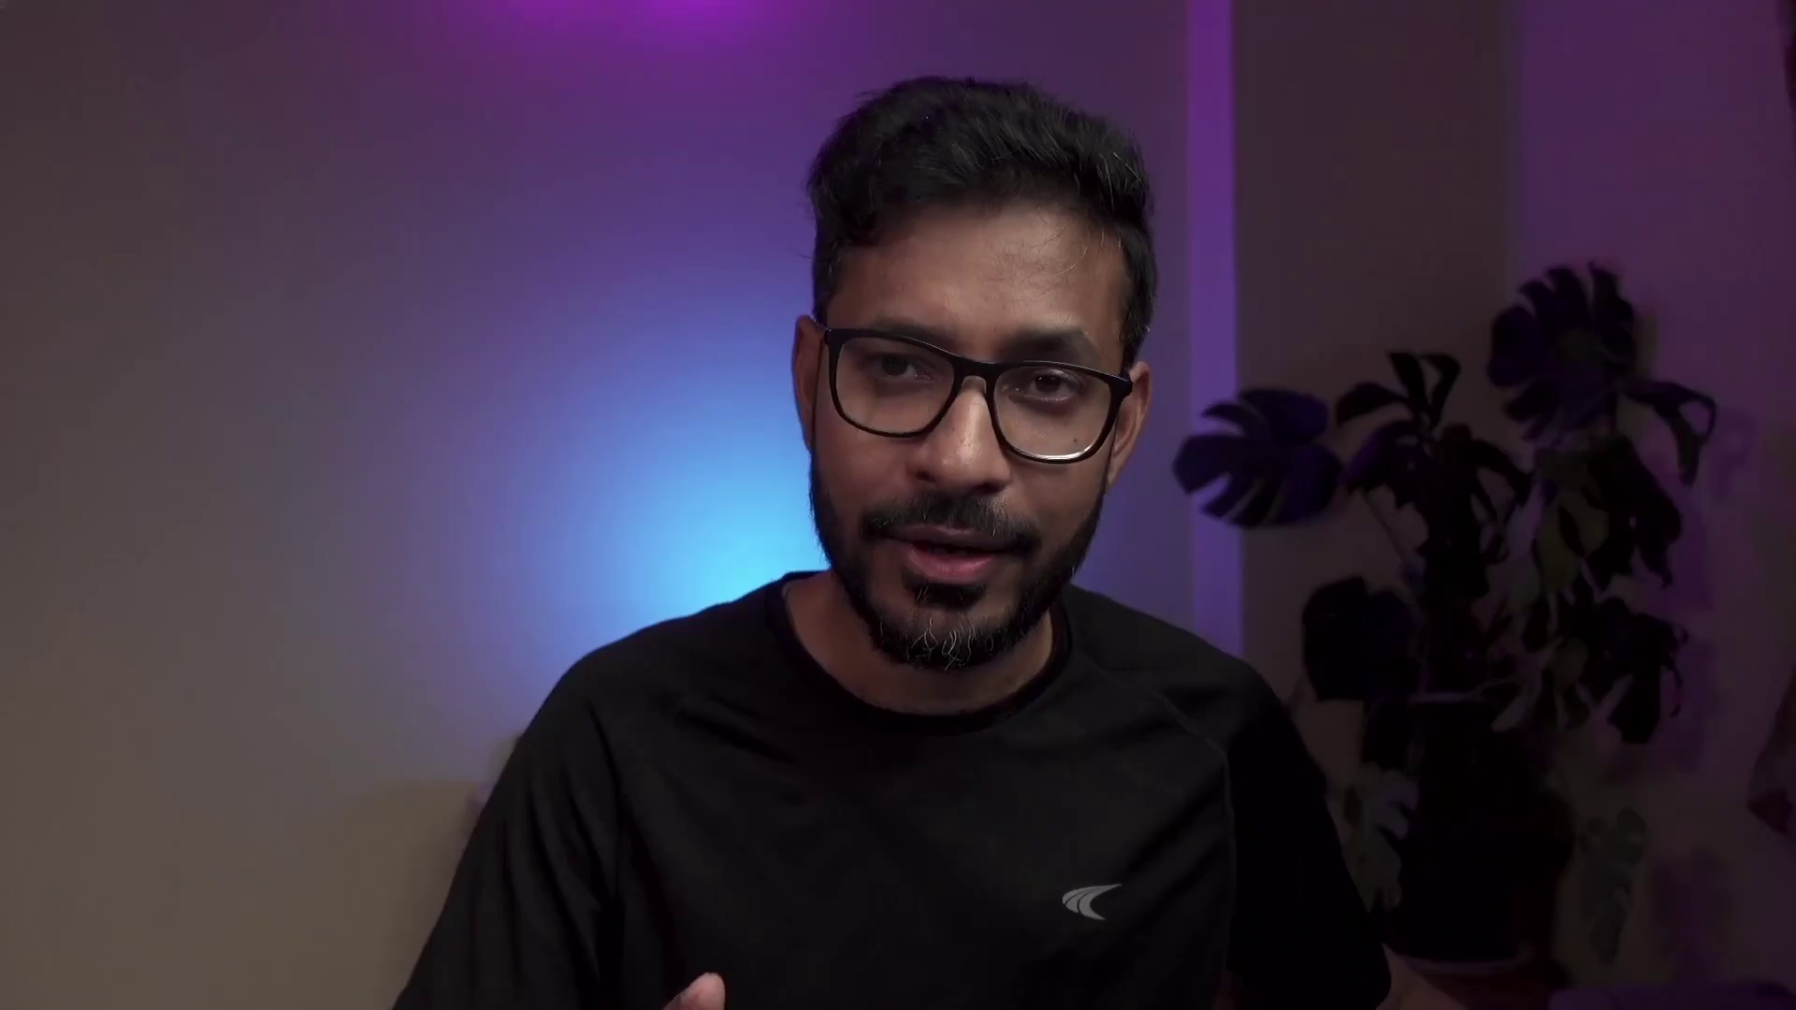